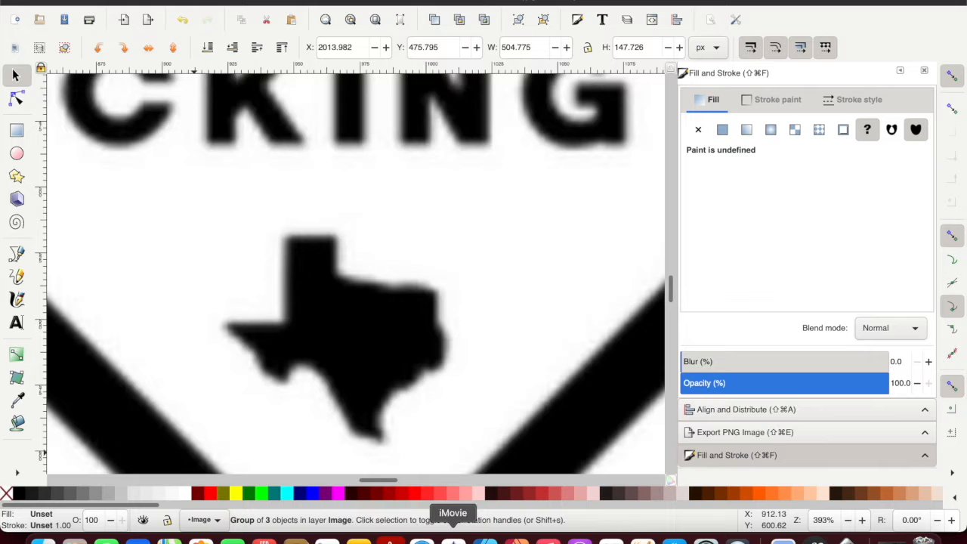
# Step: Switch to Safari and search Google Images for "texas silhouette svg"
pyautogui.click(420, 539)
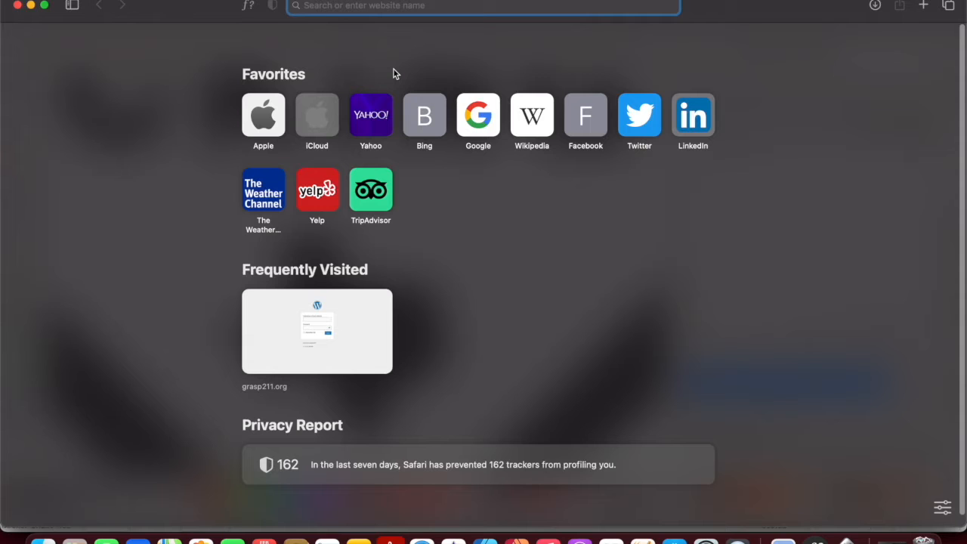
pyautogui.write('TEXAS')
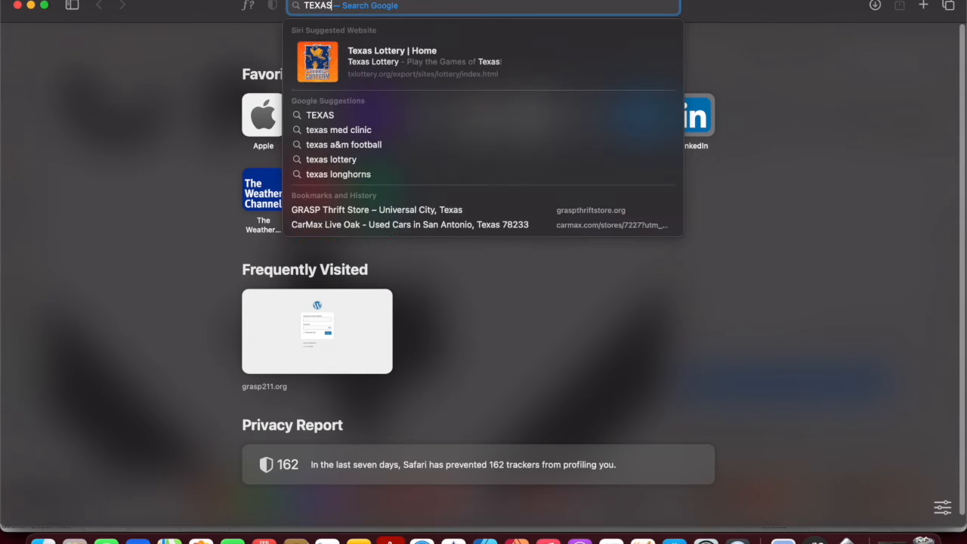
pyautogui.write(' si')
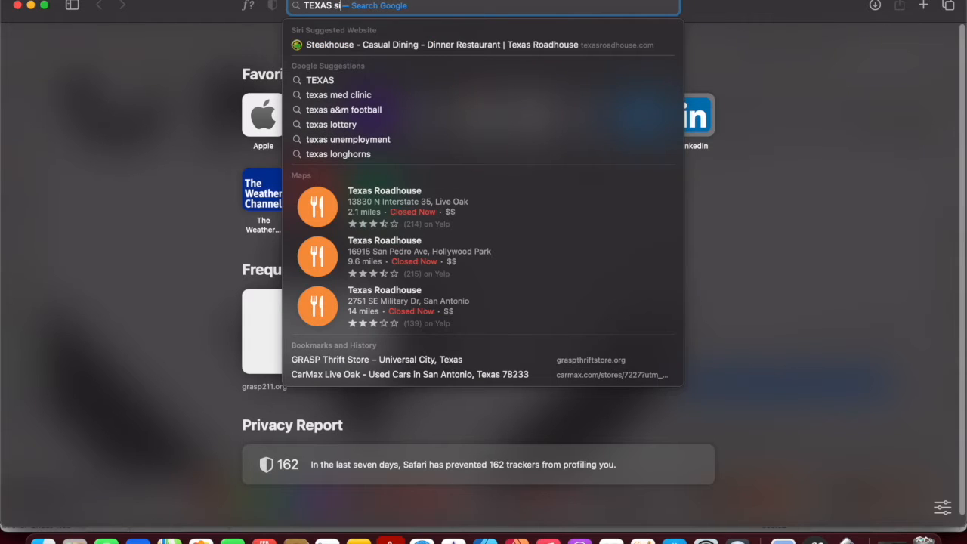
pyautogui.write('lhouette svg')
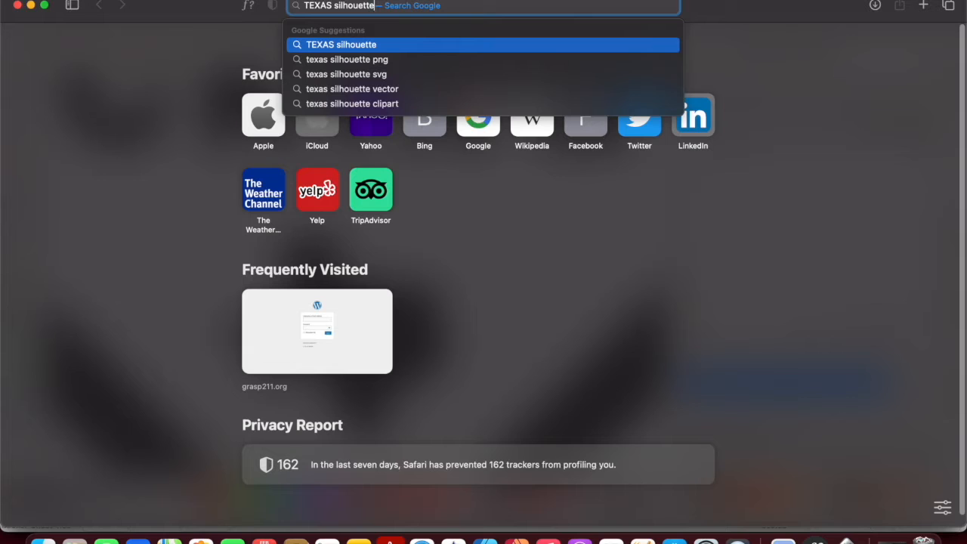
pyautogui.click(369, 78)
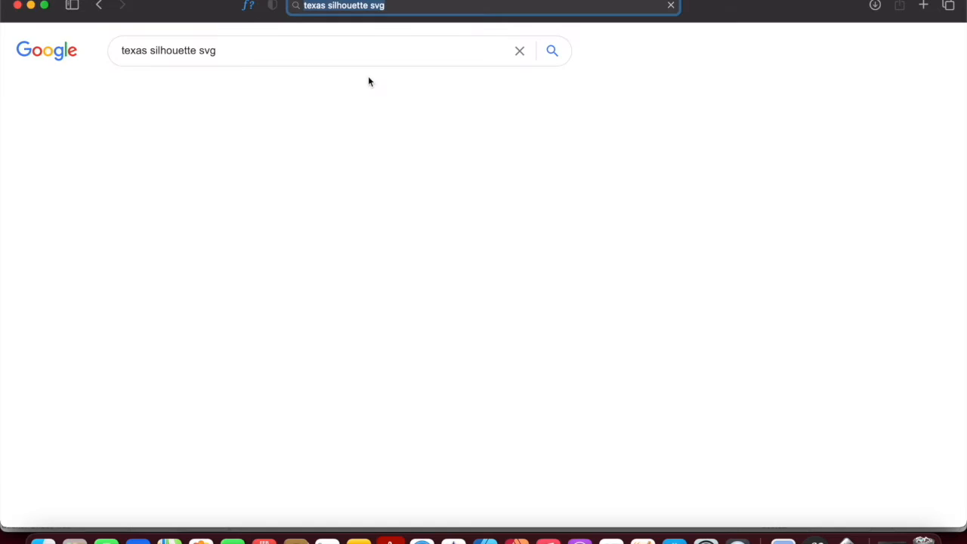
pyautogui.click(192, 89)
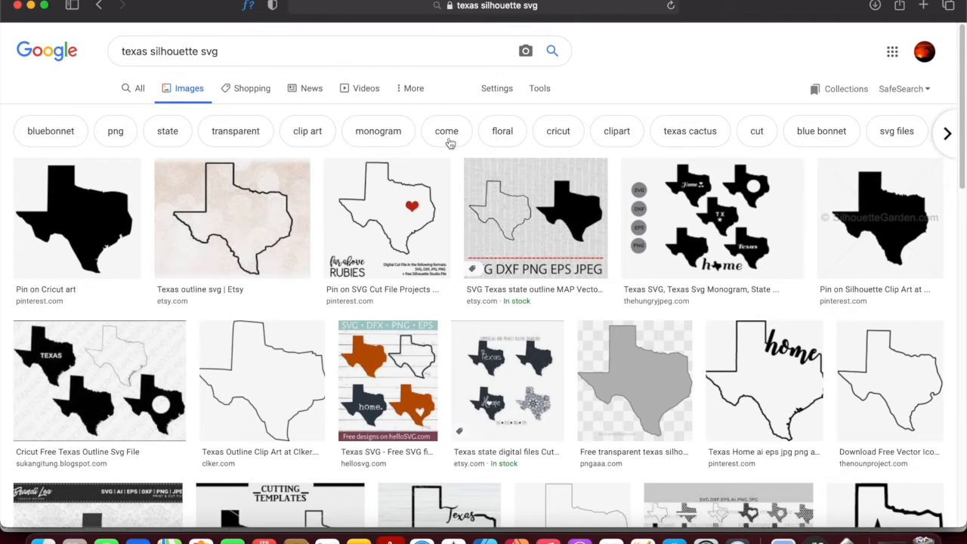
# Step: Find the Wikipedia result "File:Texas flag map.svg" among the images and open its large preview
pyautogui.click(904, 137)
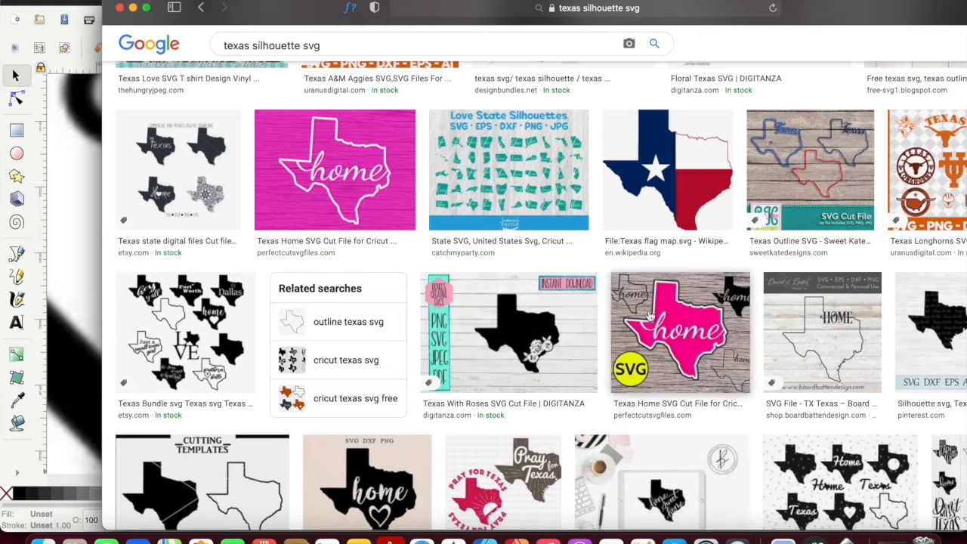
pyautogui.click(710, 198)
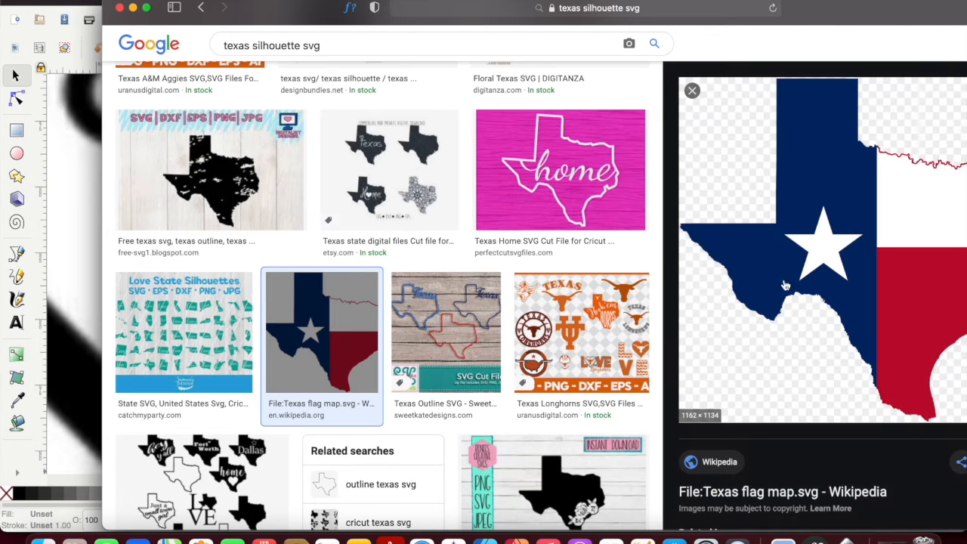
pyautogui.scroll(-1, 802, 314)
pyautogui.scroll(1, 802, 315)
pyautogui.scroll(-1, 804, 321)
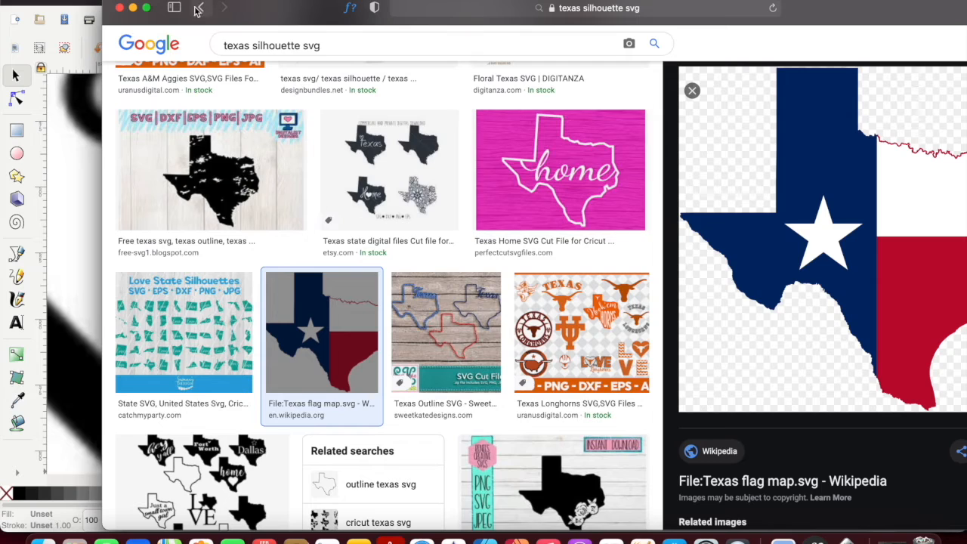
# Step: Enlarge the browser window and save the Texas flag map image to the Downloads folder
pyautogui.click(146, 8)
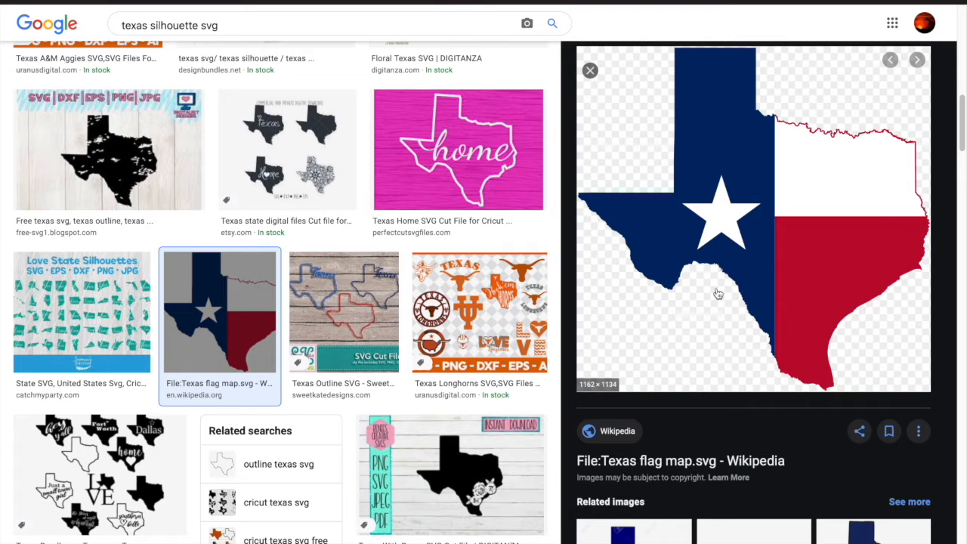
pyautogui.rightClick(795, 205)
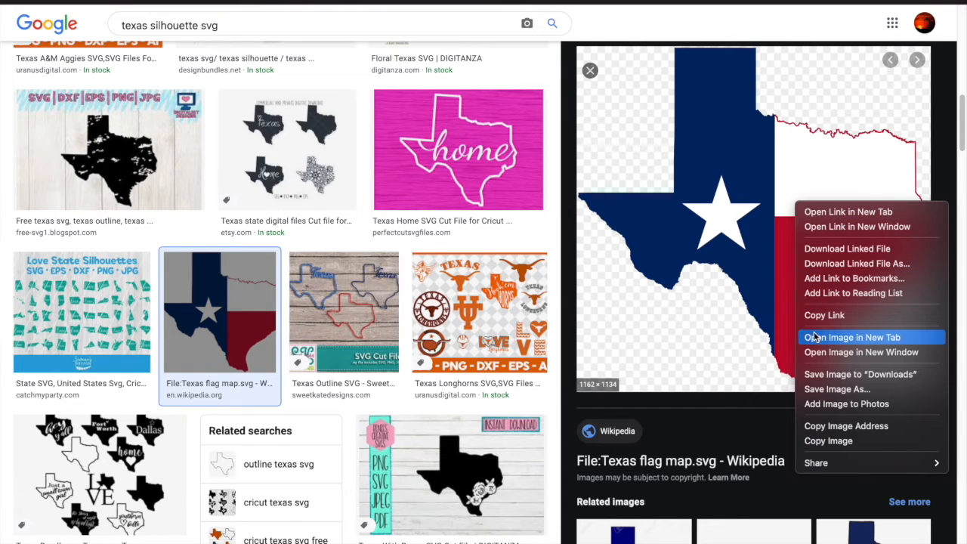
pyautogui.click(829, 378)
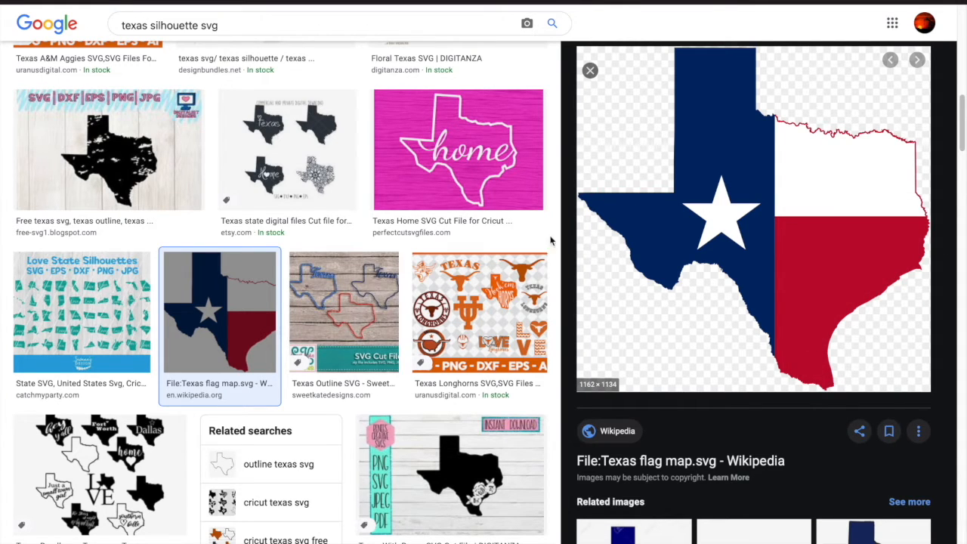
# Step: Restore the browser window's size, minimize it and return to the Inkscape drawing
pyautogui.moveTo(453, 1)
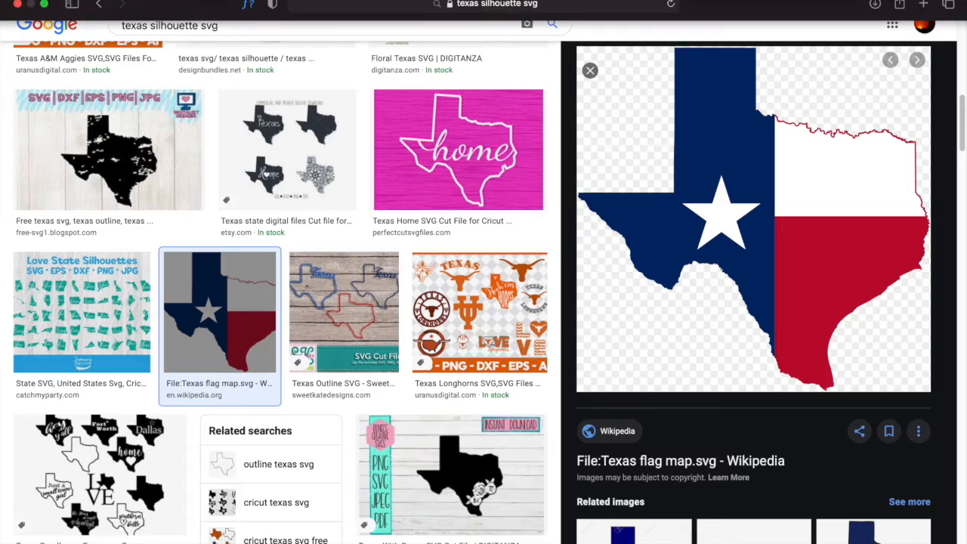
pyautogui.click(45, 5)
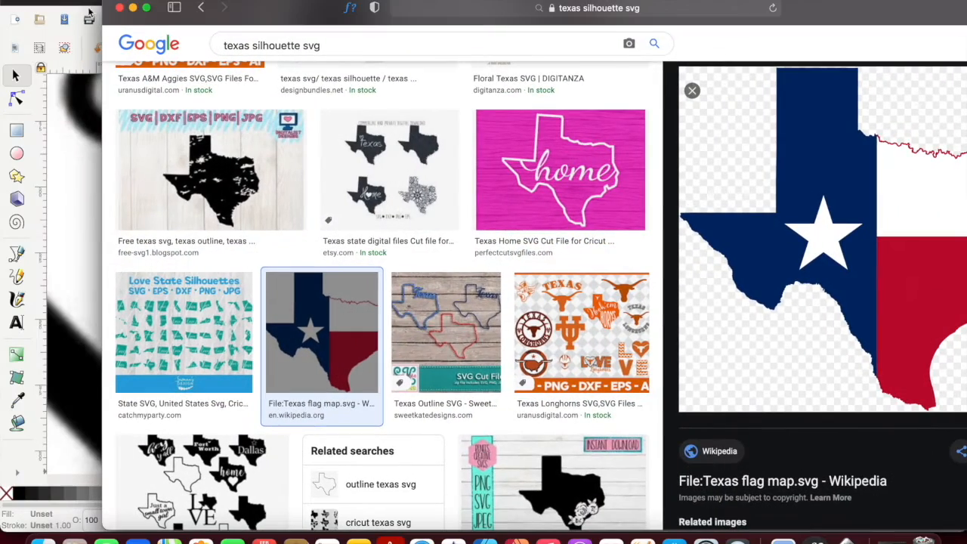
pyautogui.click(133, 8)
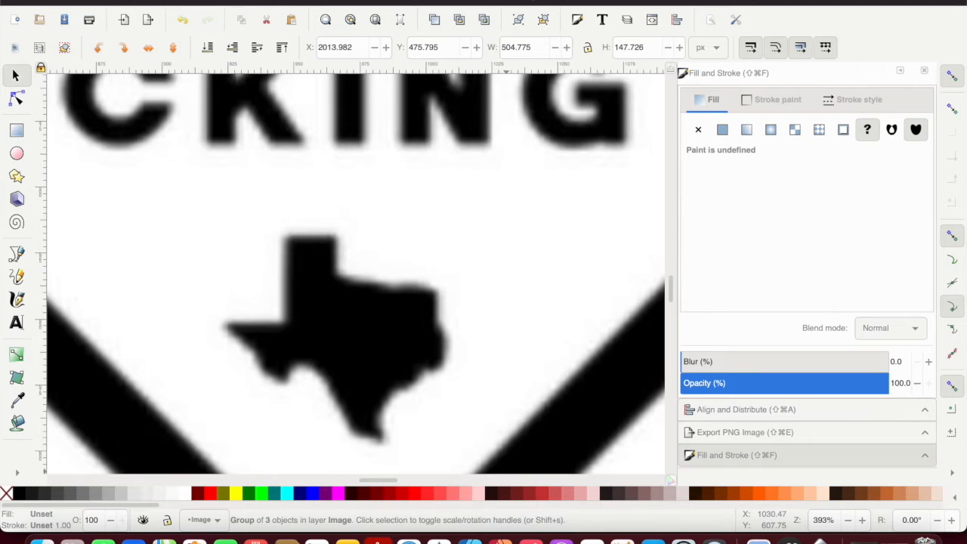
pyautogui.click(82, 1)
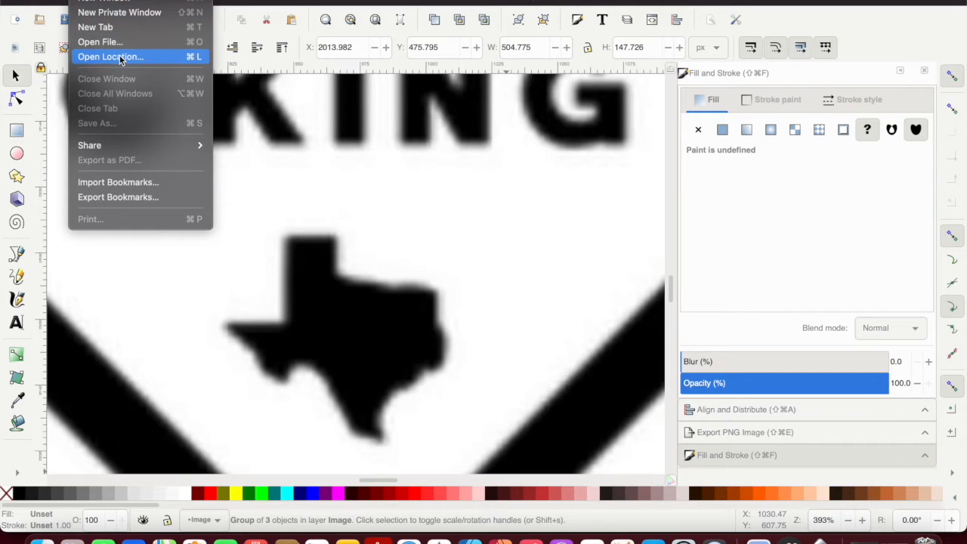
pyautogui.click(300, 252)
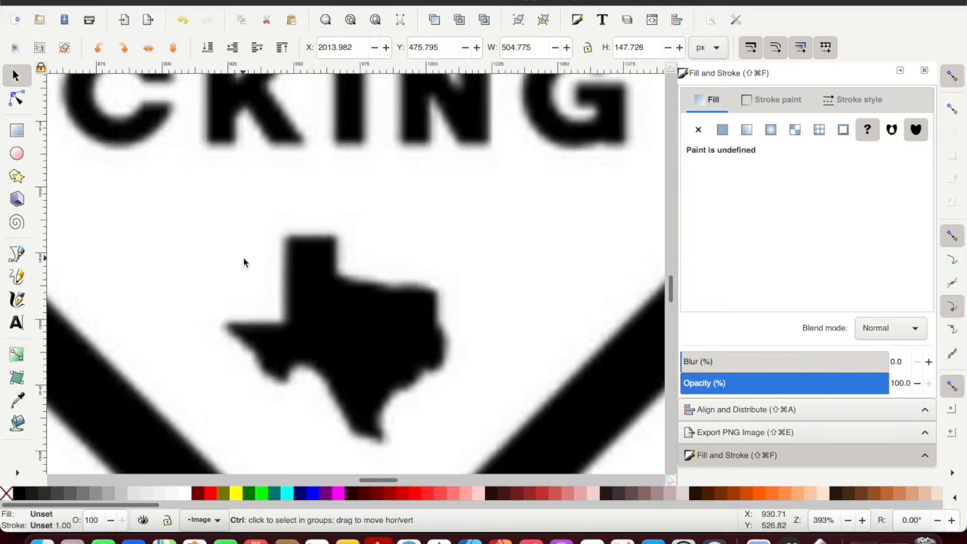
# Step: Switch to Finder and select Texas_flag_map.svg in the Downloads folder
pyautogui.scroll(-3, 244, 261)
pyautogui.keyDown('ctrl'); pyautogui.scroll(-3, 244, 262); pyautogui.keyUp('ctrl')
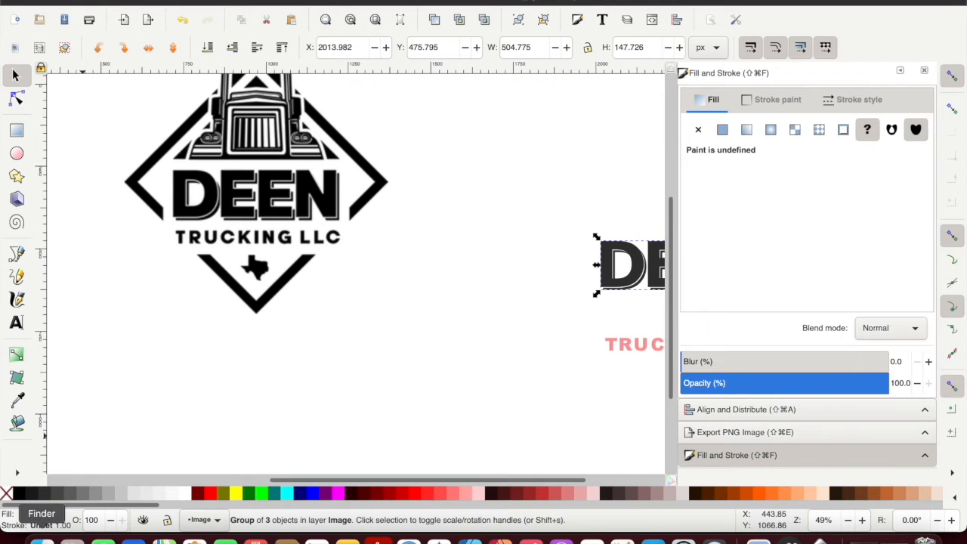
pyautogui.click(41, 541)
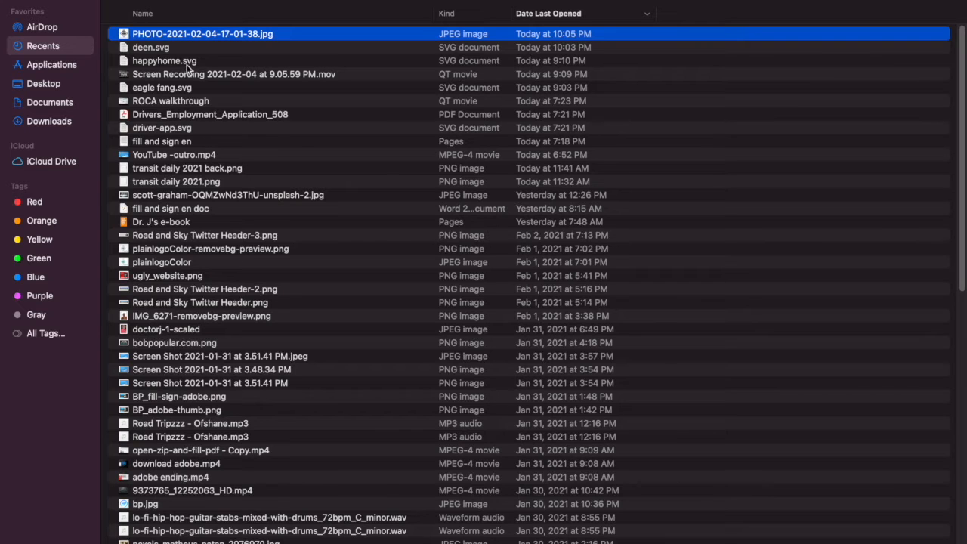
pyautogui.click(68, 127)
pyautogui.scroll(10, 145, 129)
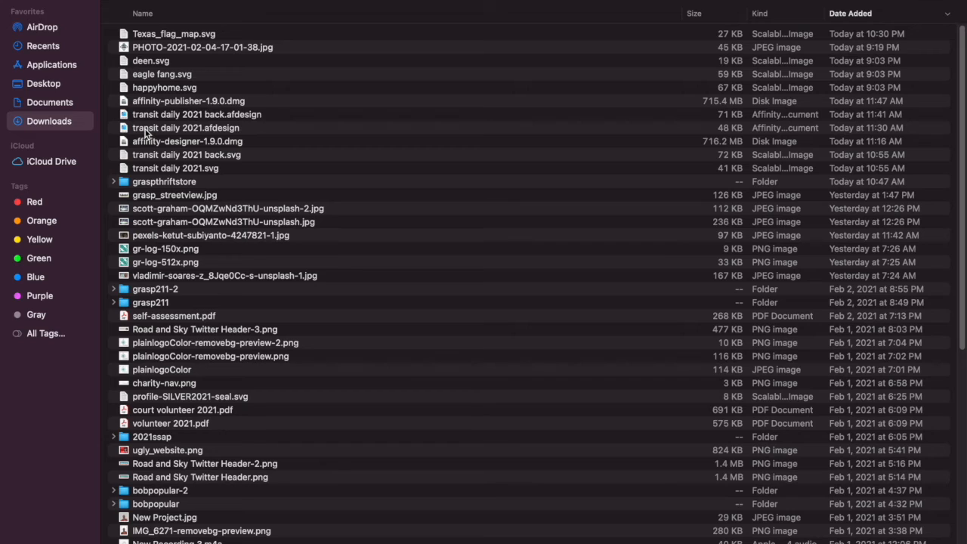
pyautogui.click(154, 38)
# Step: Shrink the Finder window and import Texas_flag_map.svg onto the Inkscape canvas, accepting the import options
pyautogui.moveTo(151, 1)
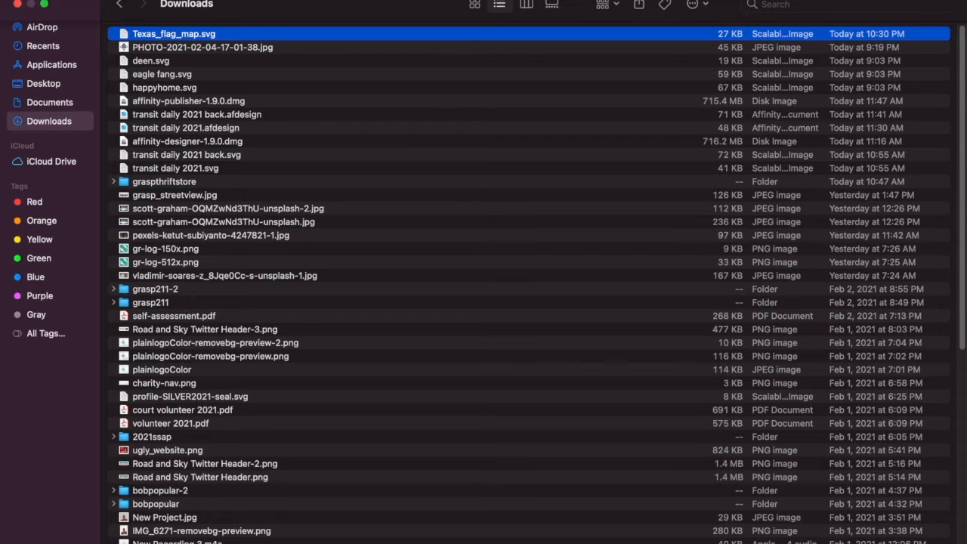
pyautogui.click(45, 4)
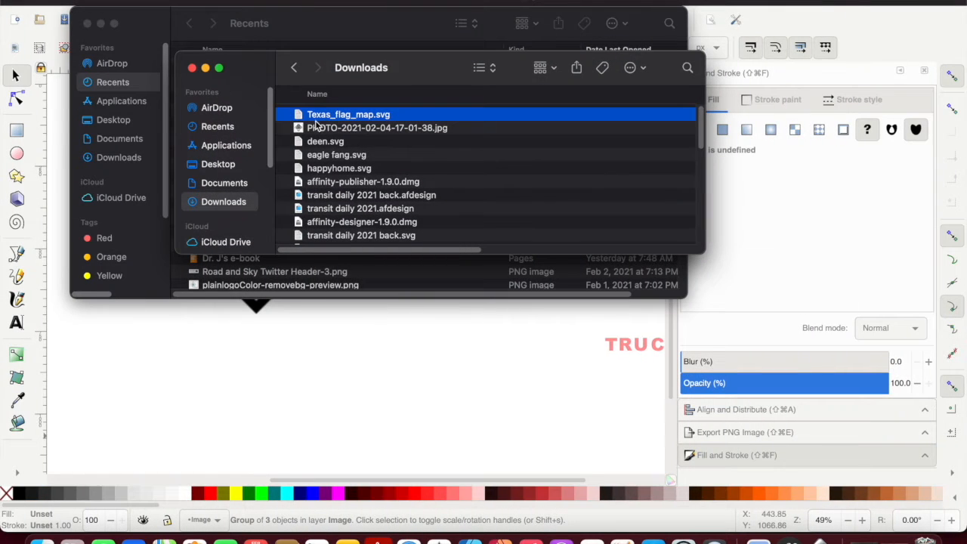
pyautogui.moveTo(319, 120); pyautogui.dragTo(330, 374)
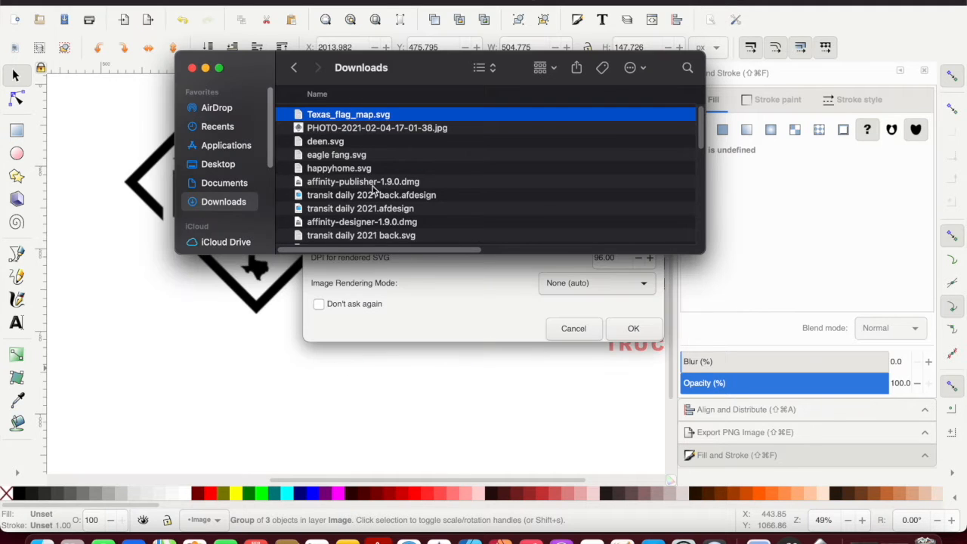
pyautogui.click(628, 328)
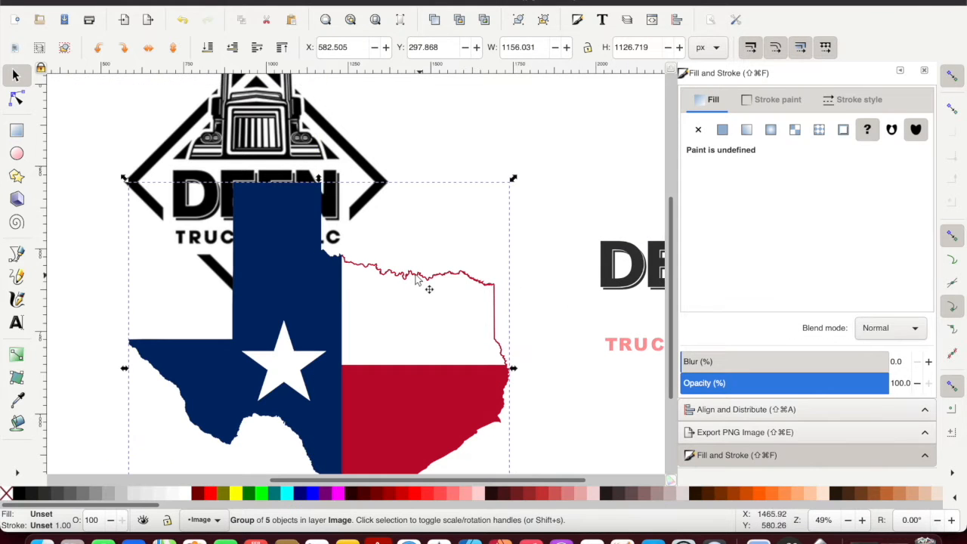
# Step: Move the imported Texas flag map down and left so it no longer covers the DEEN lettering, to about X 96, Y 520 px
pyautogui.scroll(-3, 414, 280)
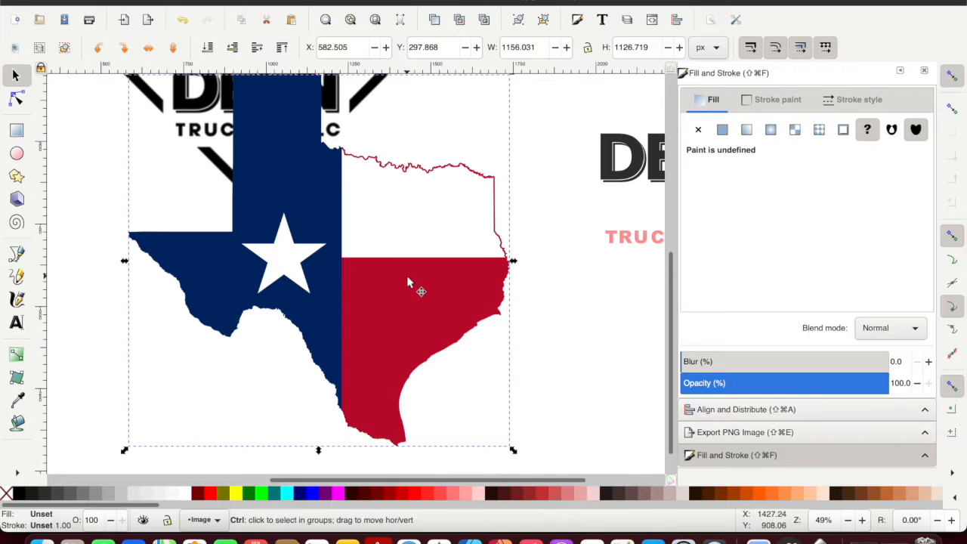
pyautogui.keyDown('ctrl'); pyautogui.scroll(-1, 408, 278); pyautogui.keyUp('ctrl')
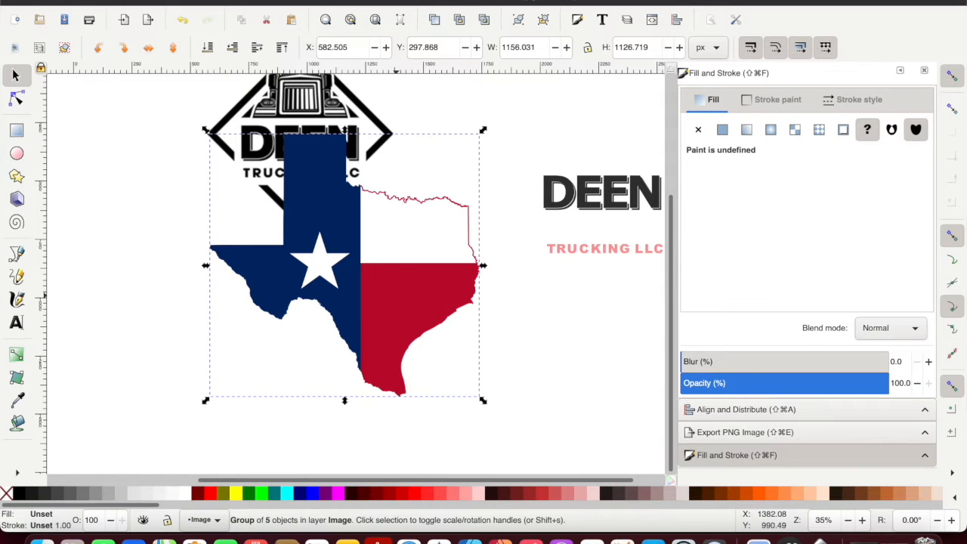
pyautogui.click(395, 301)
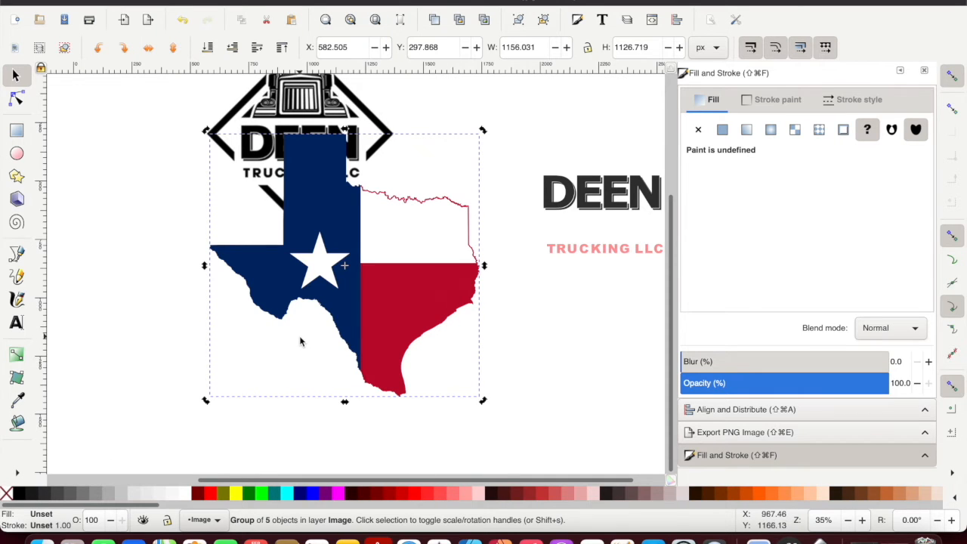
pyautogui.press('super+g')
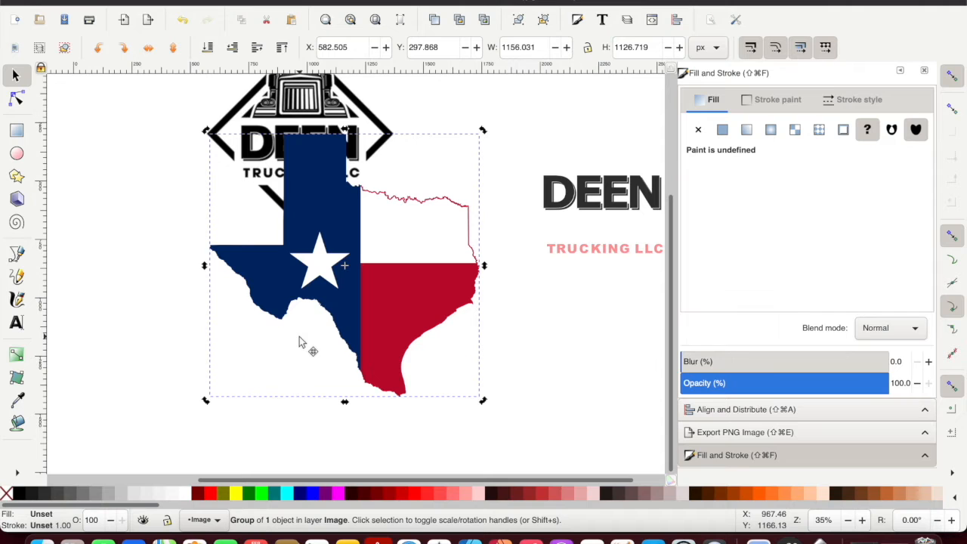
pyautogui.press('shift+super+g')
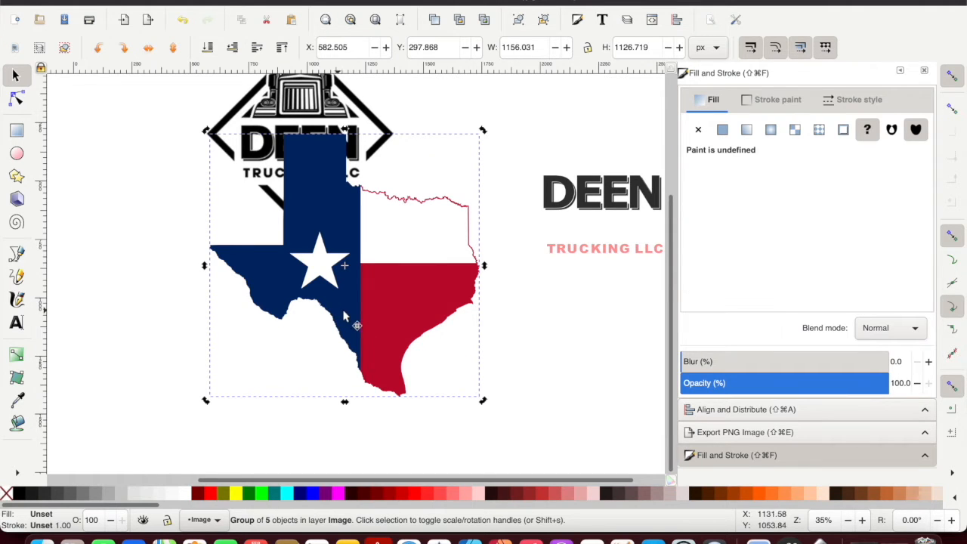
pyautogui.moveTo(340, 321); pyautogui.dragTo(232, 371)
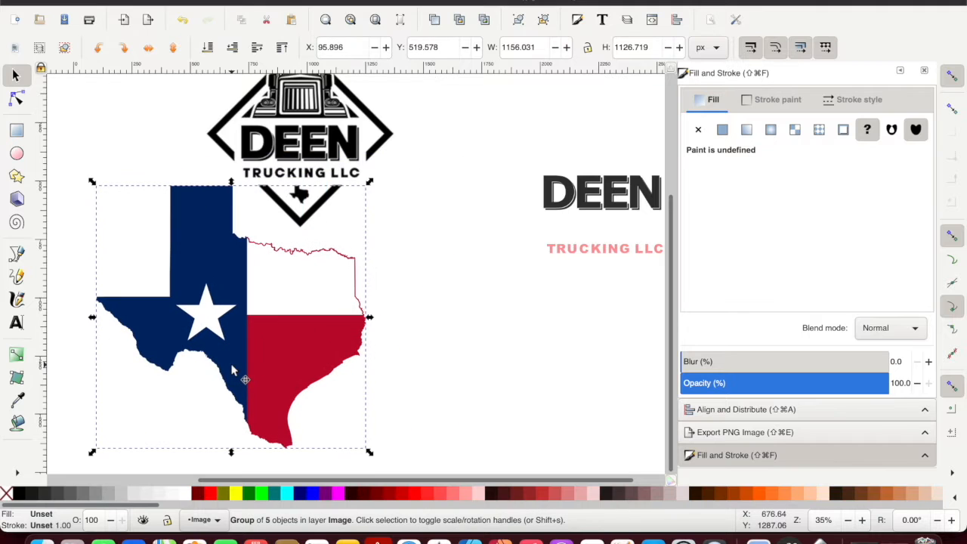
# Step: Ungroup the Texas flag map into its separate parts and fill them all with black (000000ff)
pyautogui.press('shift')
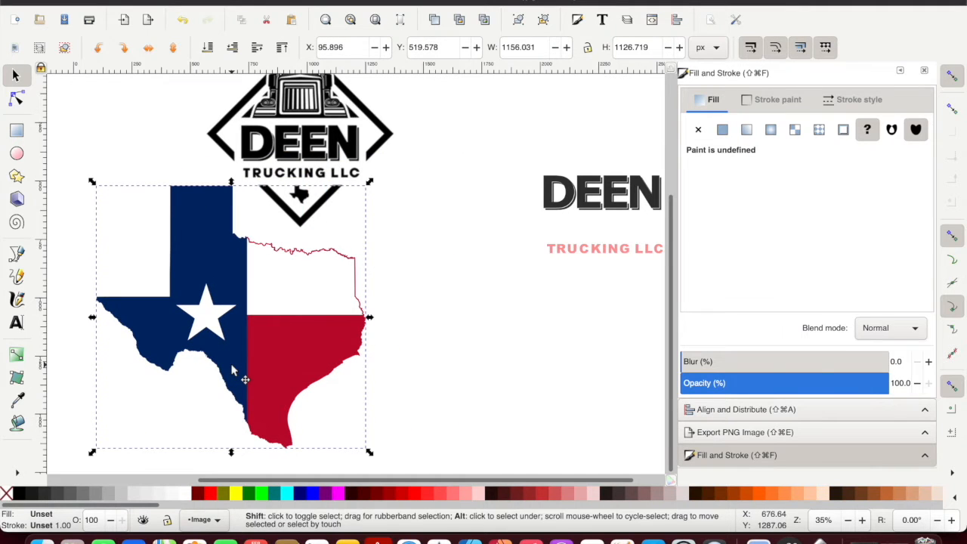
pyautogui.press('super+shift+g')
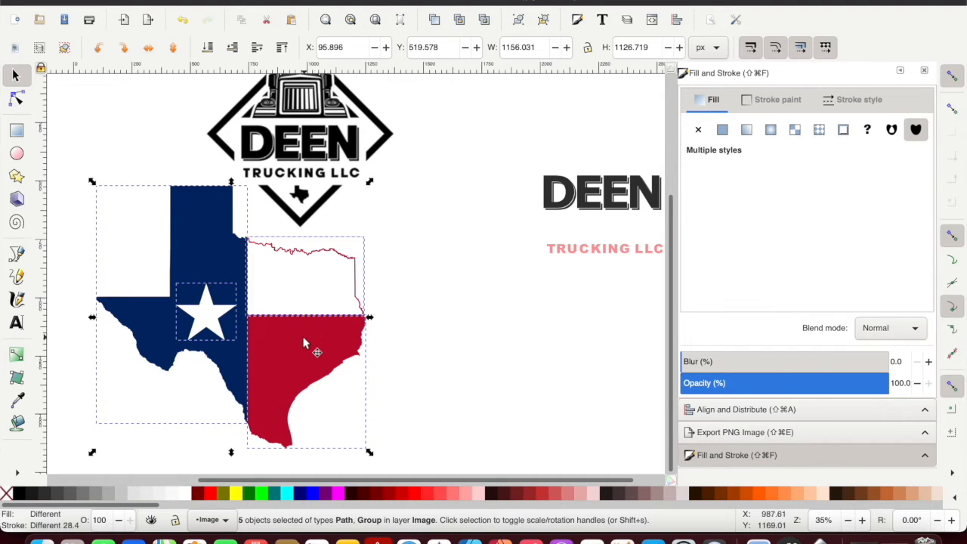
pyautogui.click(21, 500)
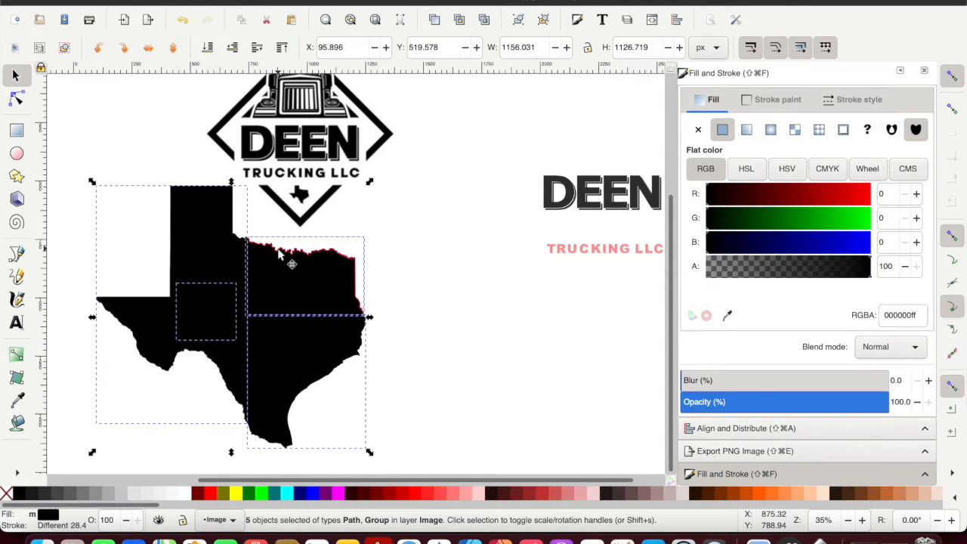
# Step: Remove the red stroke from the northeastern part of the Texas silhouette by setting its stroke paint to none
pyautogui.scroll(5, 281, 257)
pyautogui.scroll(-5, 281, 259)
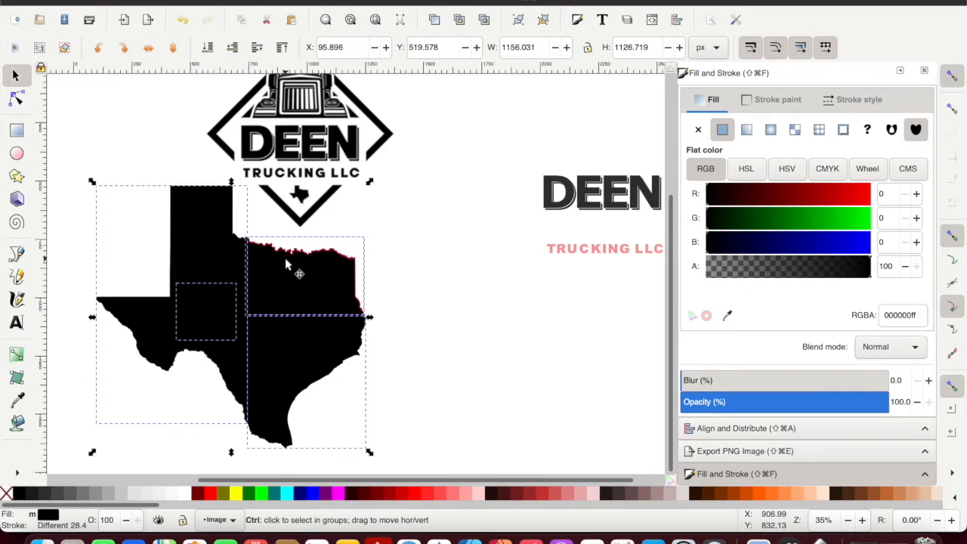
pyautogui.scroll(4, 285, 261)
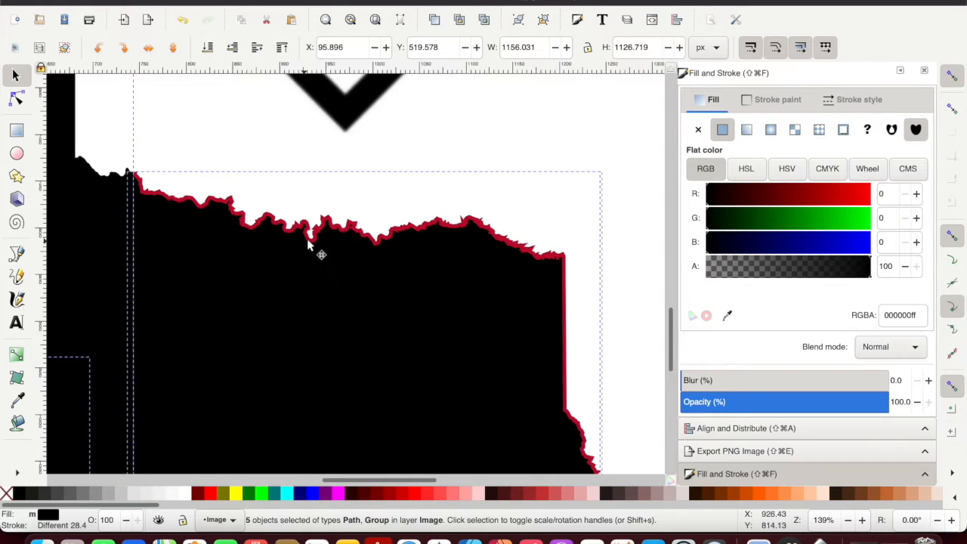
pyautogui.click(477, 132)
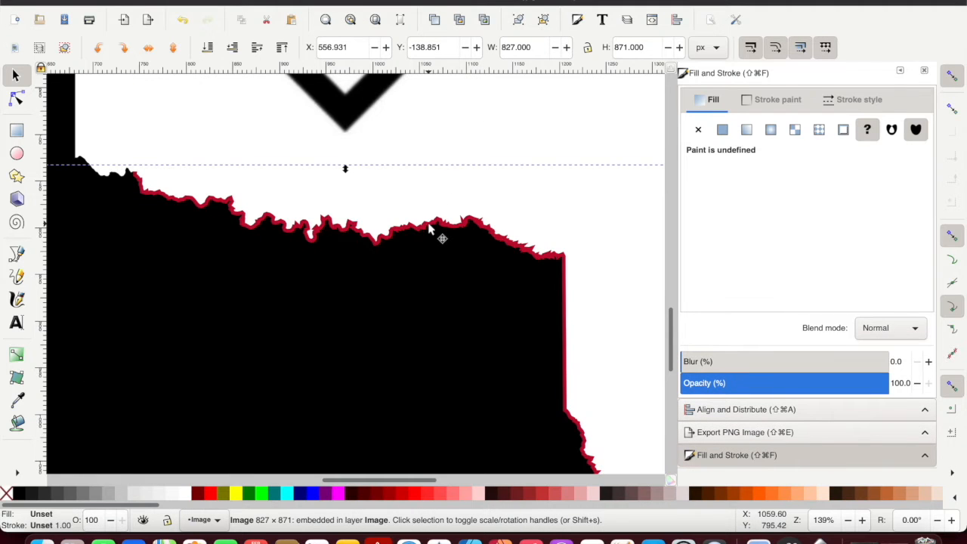
pyautogui.click(428, 226)
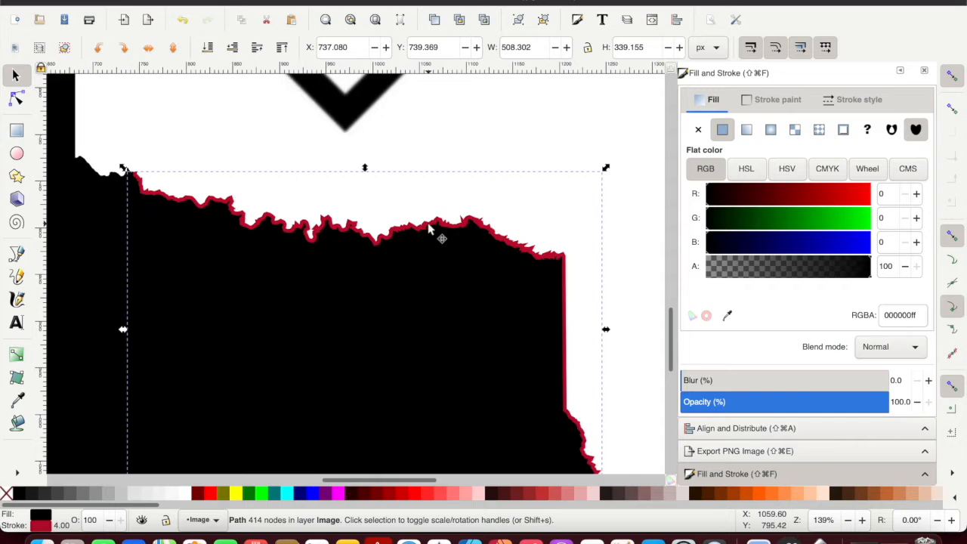
pyautogui.press('shift')
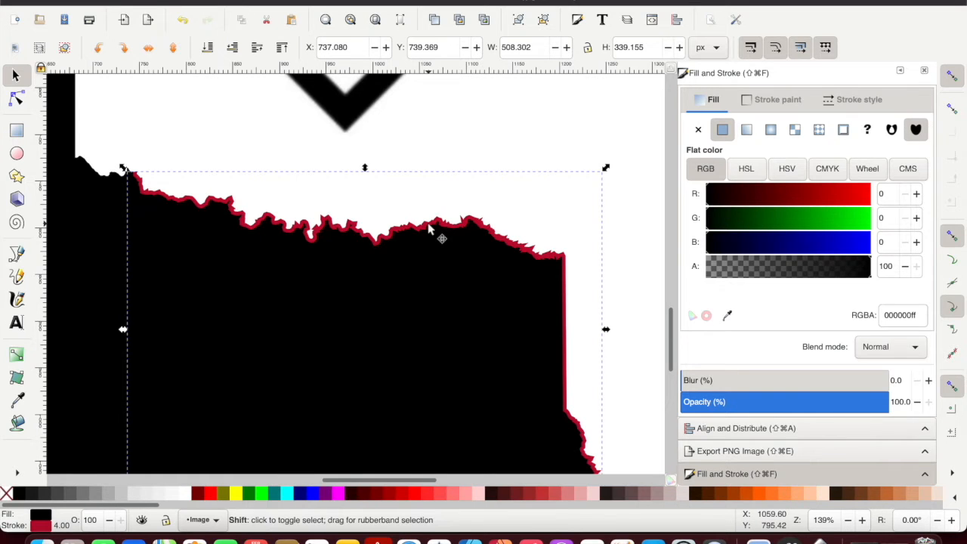
pyautogui.hotkey('ctrl', 'shift', 'g')
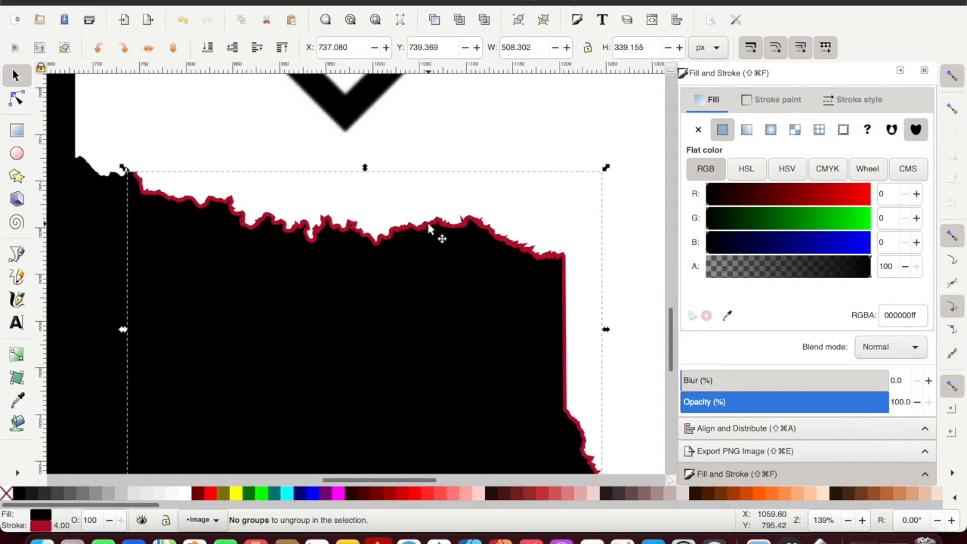
pyautogui.click(429, 225)
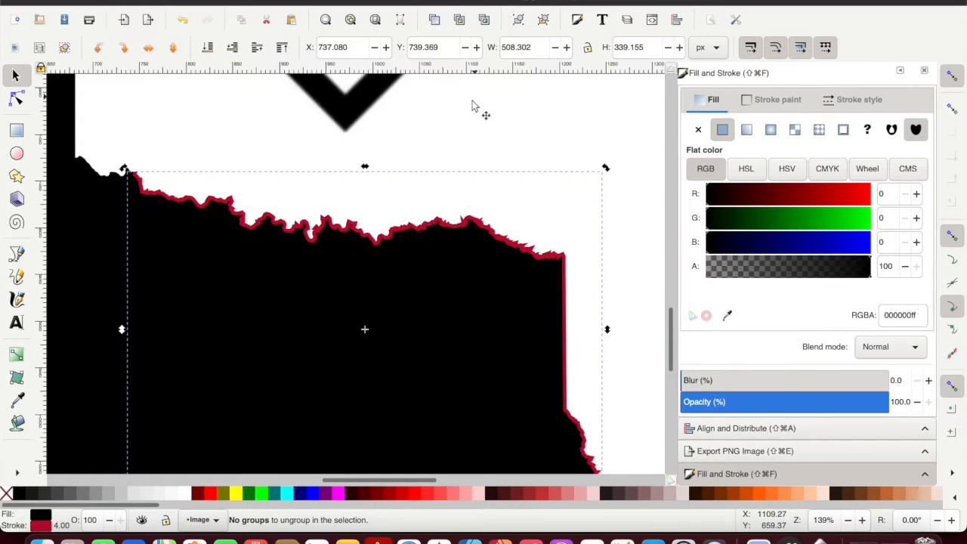
pyautogui.click(474, 102)
pyautogui.click(401, 229)
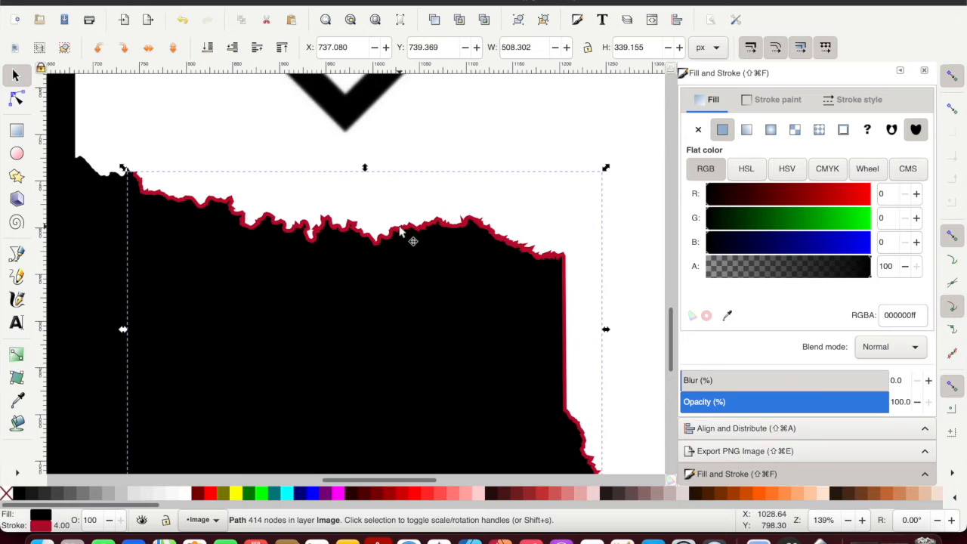
pyautogui.click(766, 105)
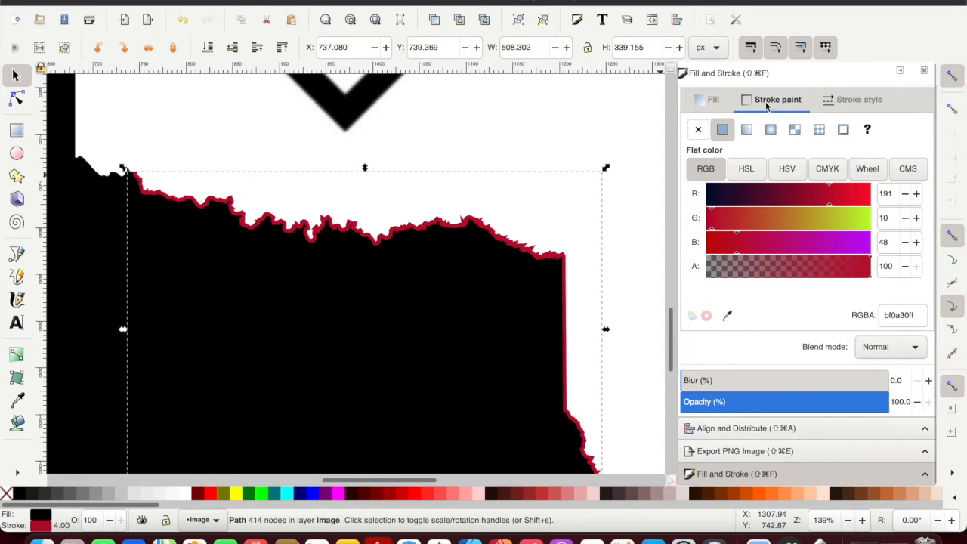
pyautogui.click(698, 130)
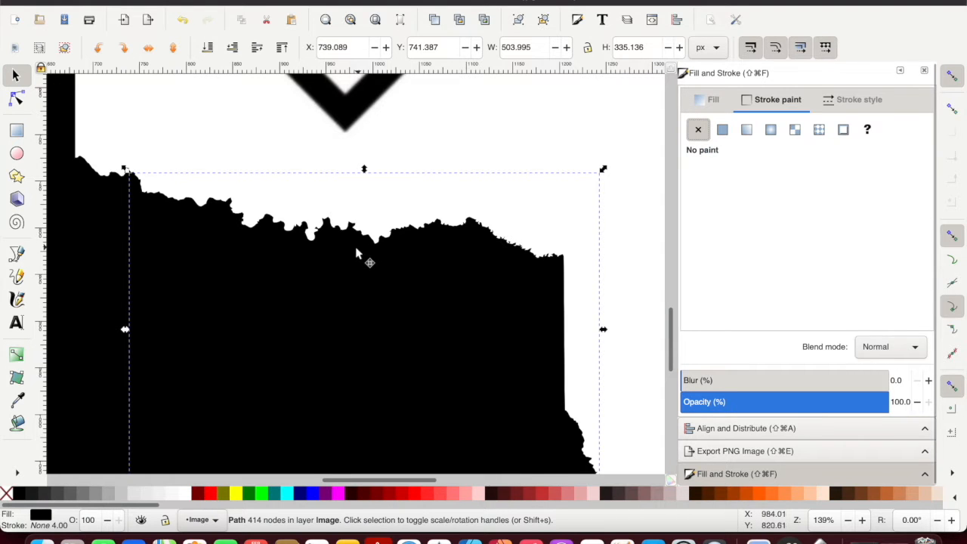
# Step: Select all the parts of the Texas silhouette and group them into one object
pyautogui.scroll(-3, 333, 265)
pyautogui.scroll(-2, 327, 264)
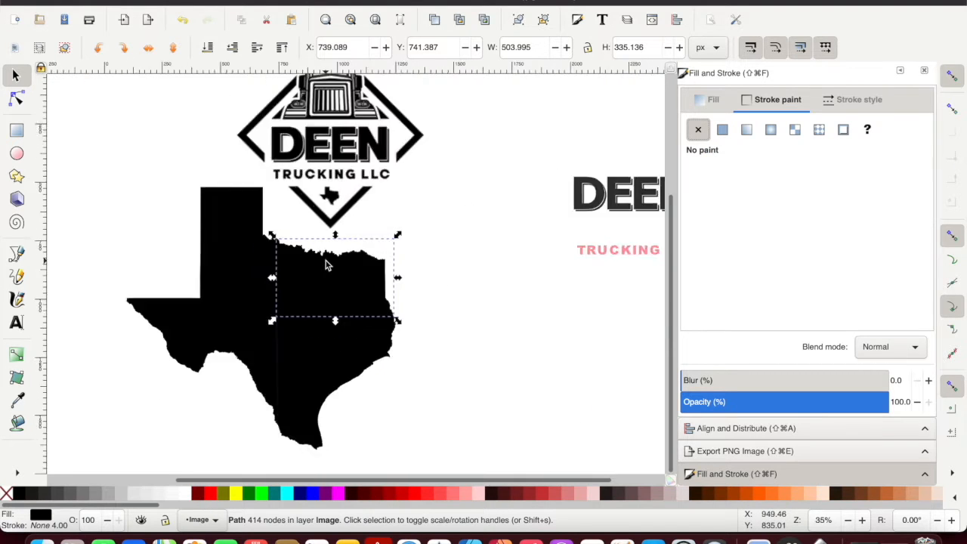
pyautogui.moveTo(350, 184); pyautogui.dragTo(420, 116)
pyautogui.moveTo(148, 183); pyautogui.dragTo(404, 427)
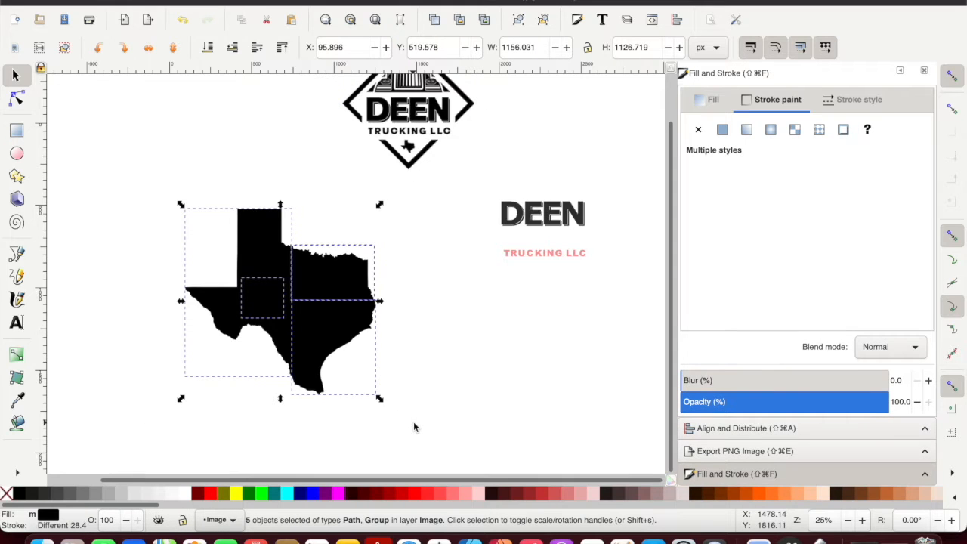
pyautogui.press('super+g')
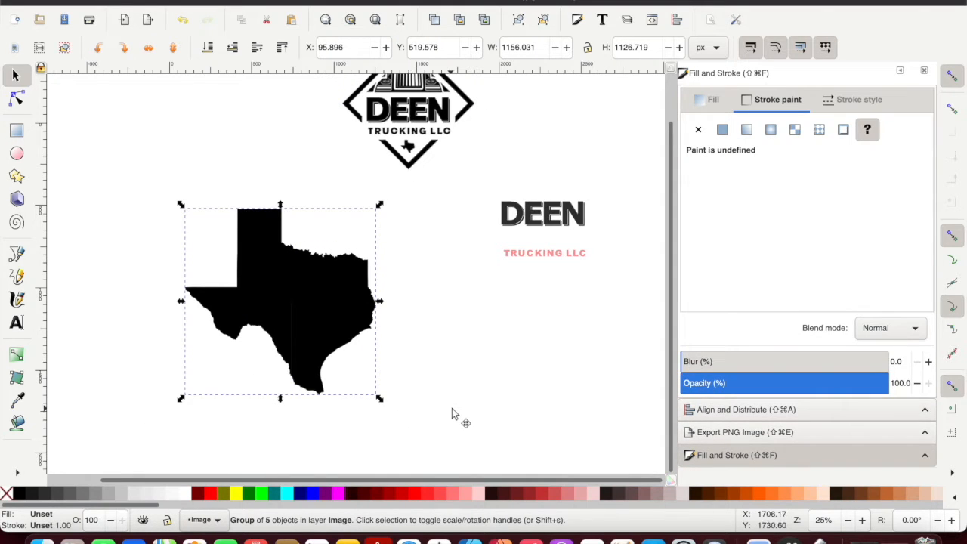
# Step: Lock the width-height ratio and enlarge the Texas group to about 1344 by 1310 px
pyautogui.hscroll(-1, 405, 378)
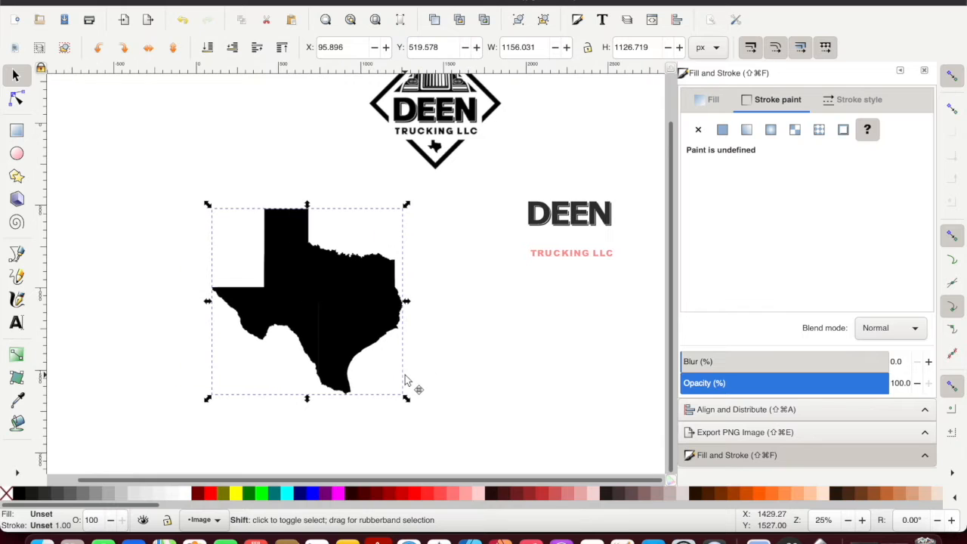
pyautogui.scroll(2, 471, 260)
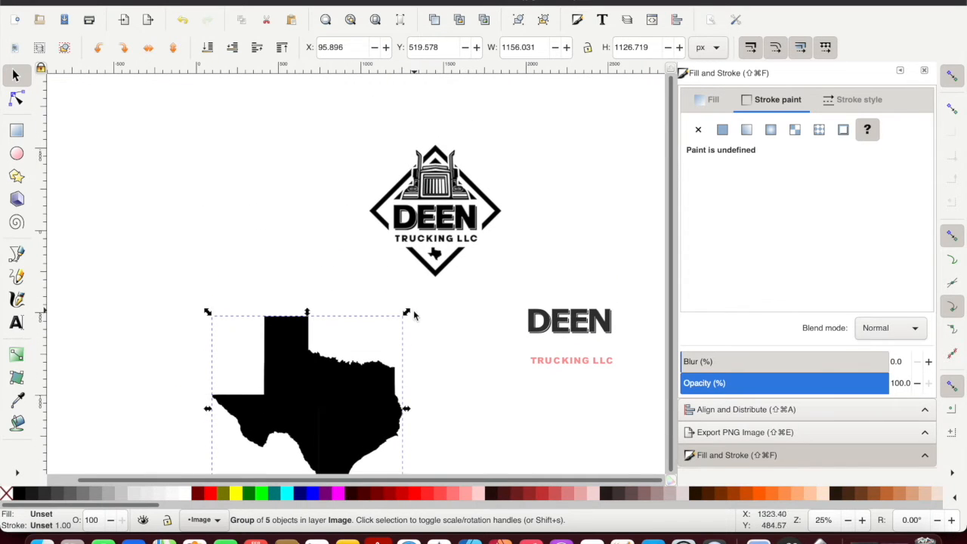
pyautogui.scroll(-6, 327, 389)
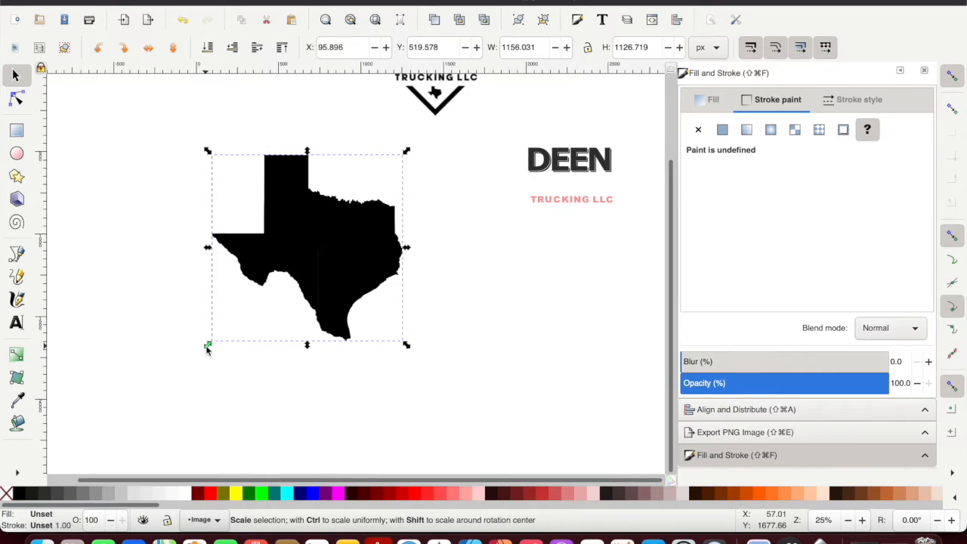
pyautogui.click(587, 47)
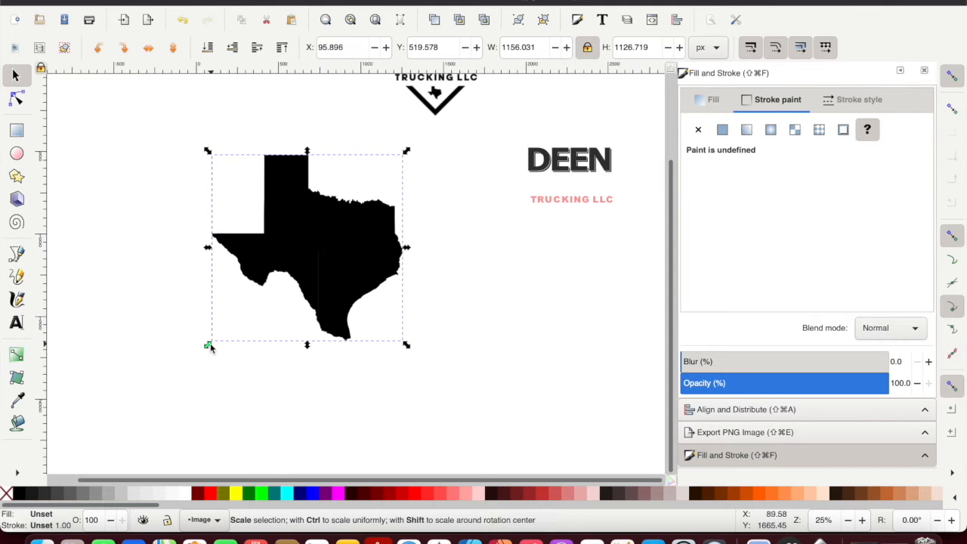
pyautogui.moveTo(208, 347); pyautogui.dragTo(167, 379)
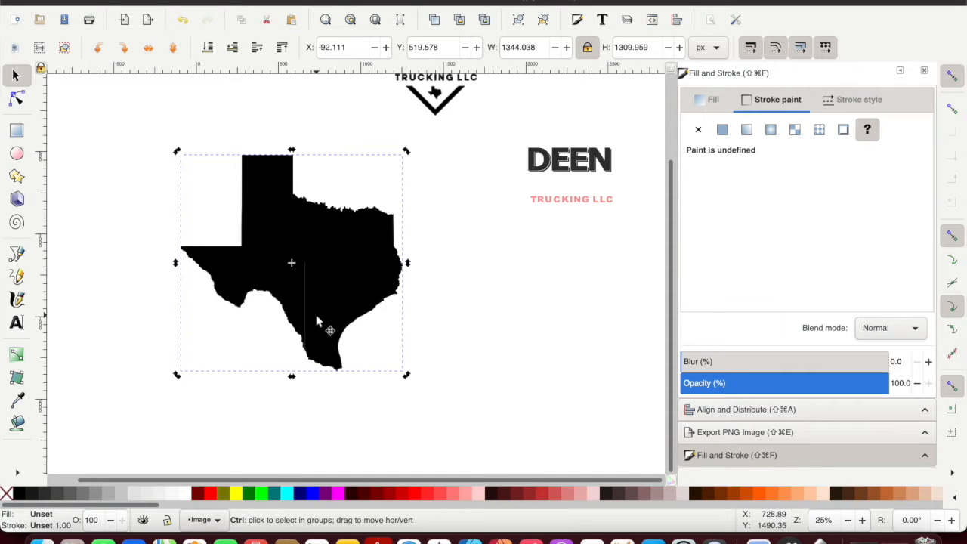
# Step: Scale the Texas group down proportionally to about 584 by 569 px
pyautogui.keyDown('ctrl'); pyautogui.scroll(4, 317, 321); pyautogui.keyUp('ctrl')
pyautogui.keyDown('ctrl'); pyautogui.scroll(-2, 318, 320); pyautogui.keyUp('ctrl')
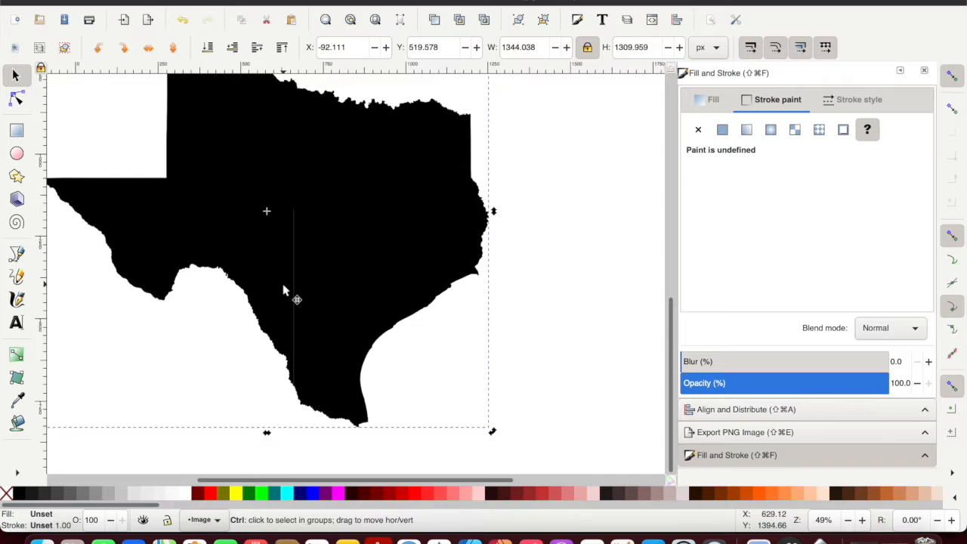
pyautogui.keyDown('ctrl'); pyautogui.scroll(-3, 283, 287); pyautogui.keyUp('ctrl')
pyautogui.keyDown('ctrl'); pyautogui.scroll(-2, 283, 287); pyautogui.keyUp('ctrl')
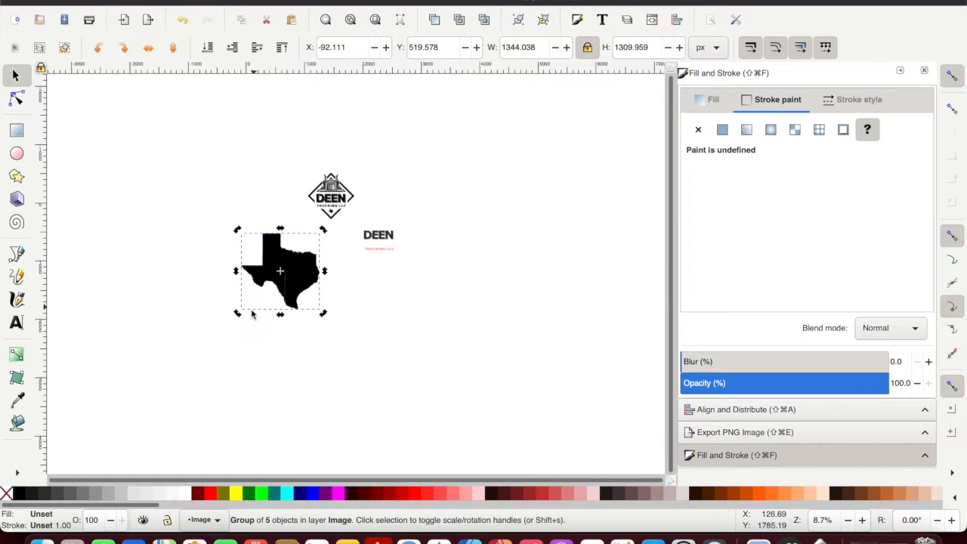
pyautogui.moveTo(238, 314); pyautogui.dragTo(285, 284)
pyautogui.keyDown('ctrl'); pyautogui.scroll(3, 285, 284); pyautogui.keyUp('ctrl')
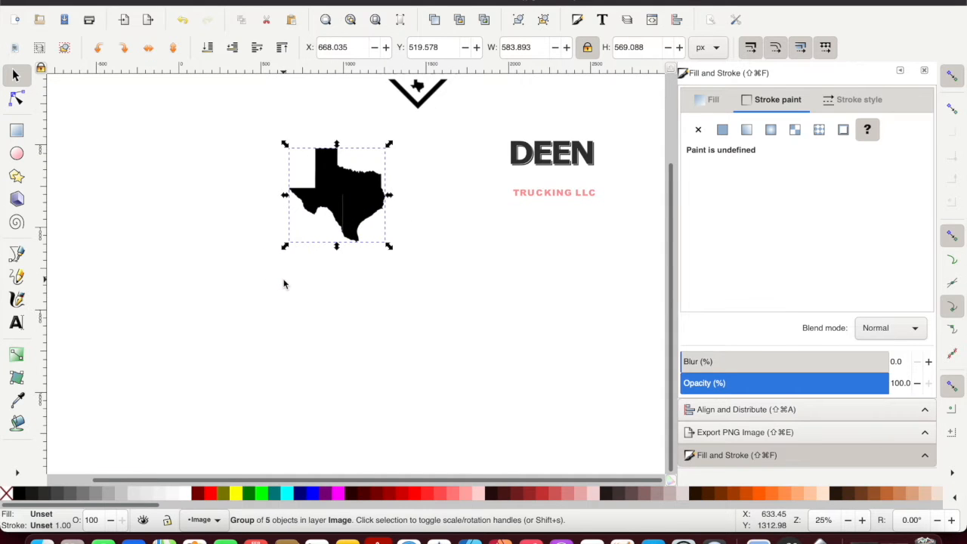
pyautogui.scroll(2, 312, 302)
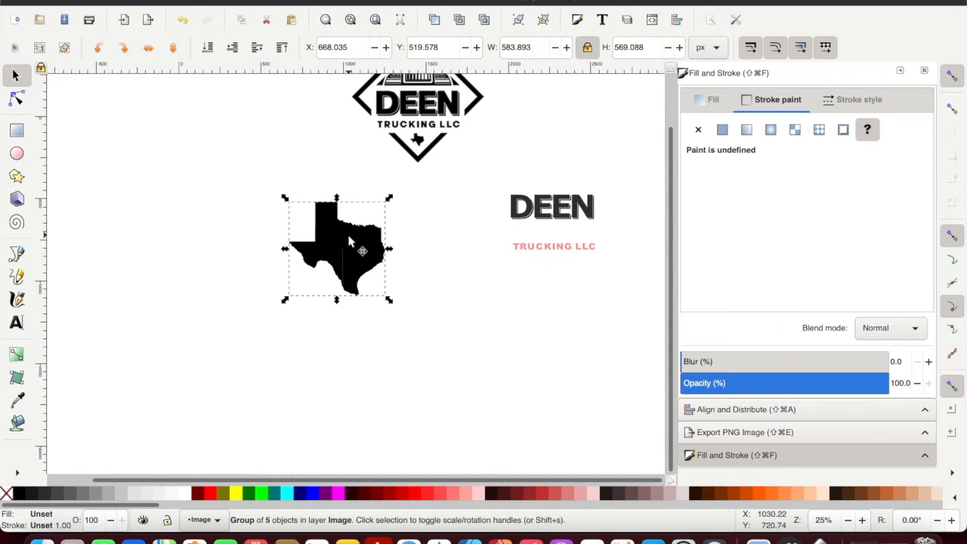
# Step: Ungroup the scaled Texas silhouette back into its separate parts
pyautogui.click(233, 182)
pyautogui.moveTo(234, 180); pyautogui.dragTo(408, 311)
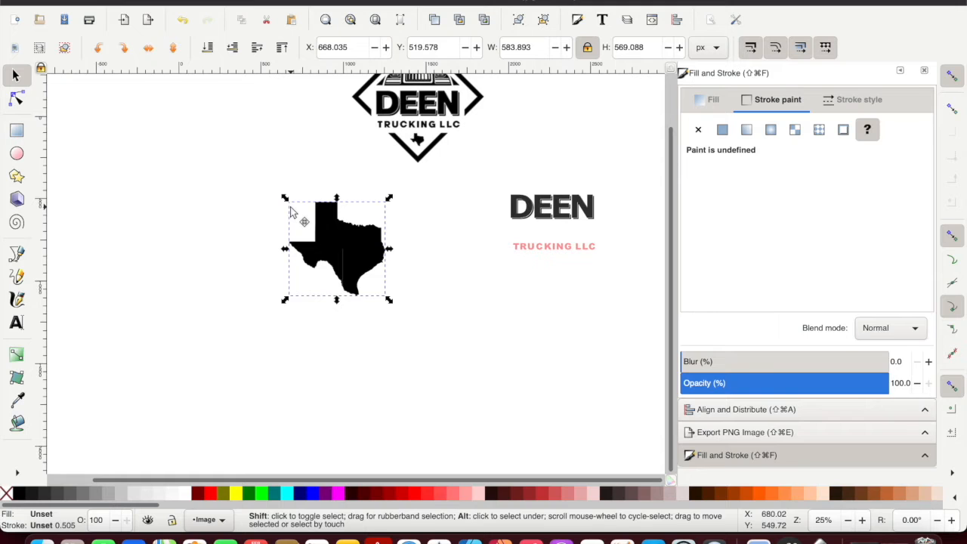
pyautogui.press('super+shift+g')
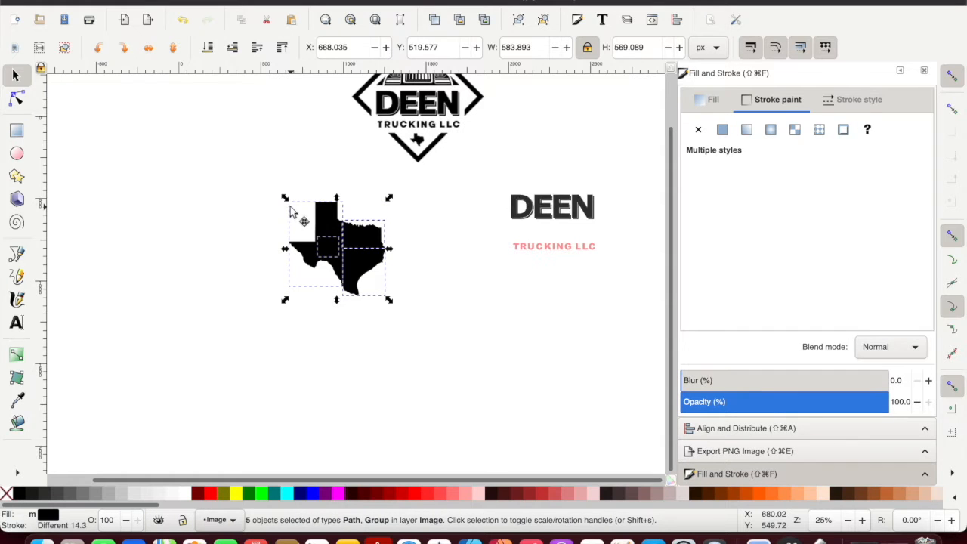
# Step: Try to merge all the Texas parts into one shape with Union and check the southeastern part
pyautogui.click(234, 175)
pyautogui.moveTo(222, 159)
pyautogui.mouseDown()
pyautogui.moveTo(404, 301)
pyautogui.moveTo(417, 326)
pyautogui.mouseUp()
pyautogui.click(263, 2)
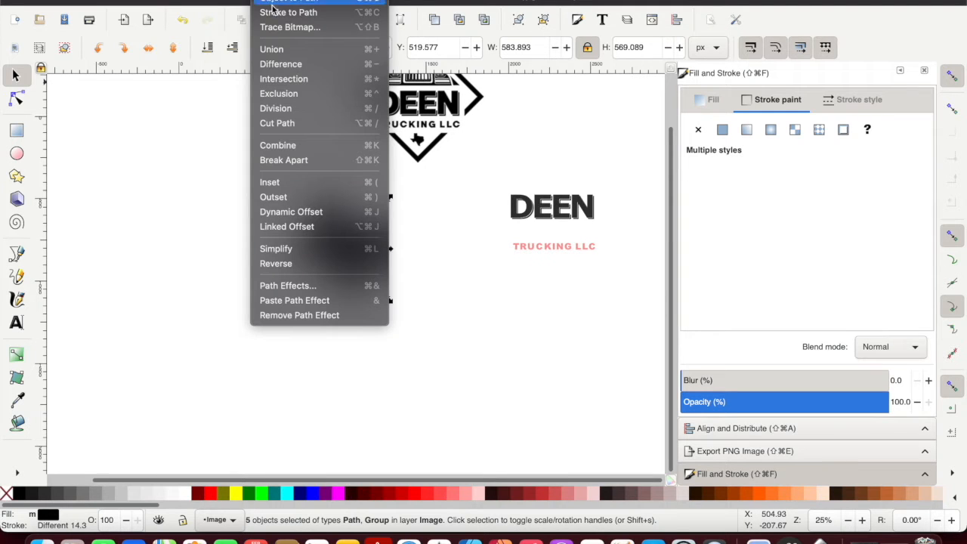
pyautogui.click(272, 49)
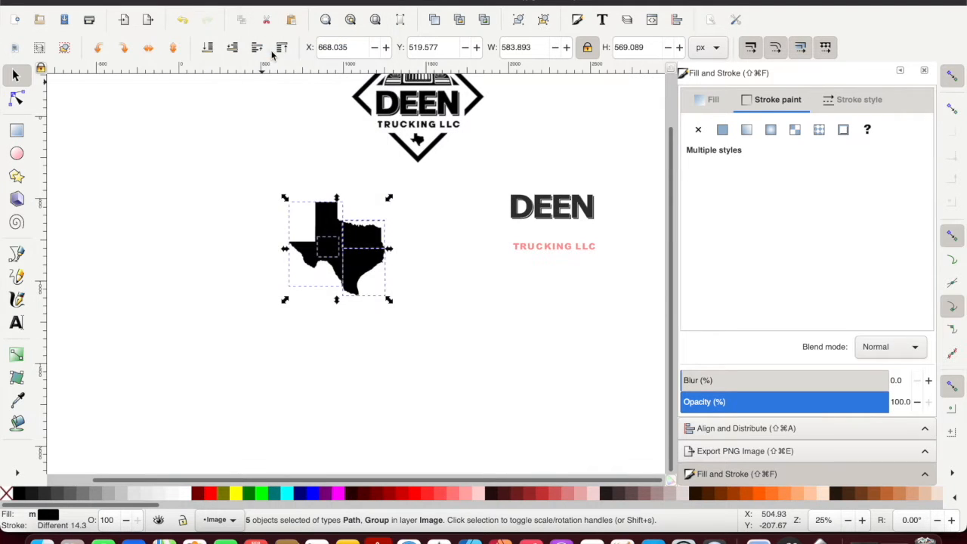
pyautogui.click(215, 180)
pyautogui.click(351, 261)
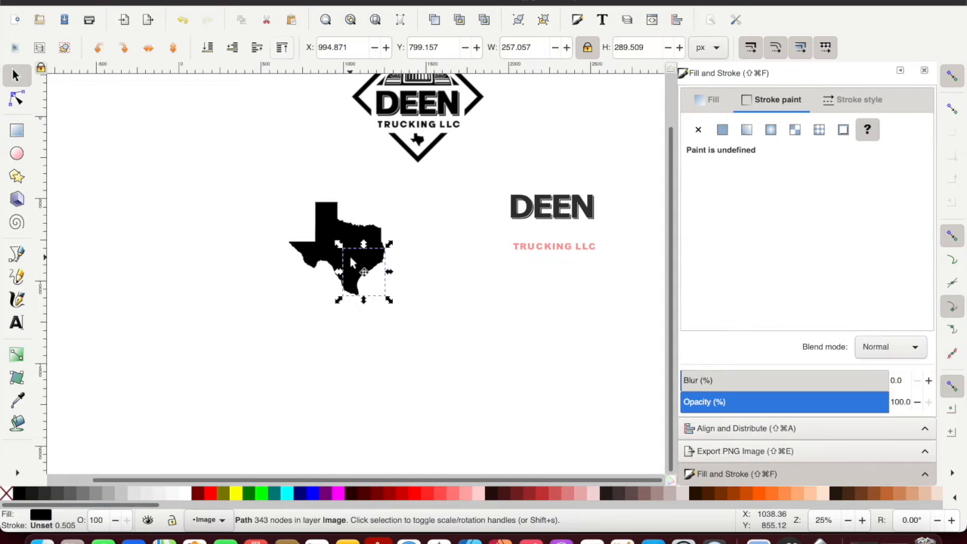
pyautogui.click(259, 193)
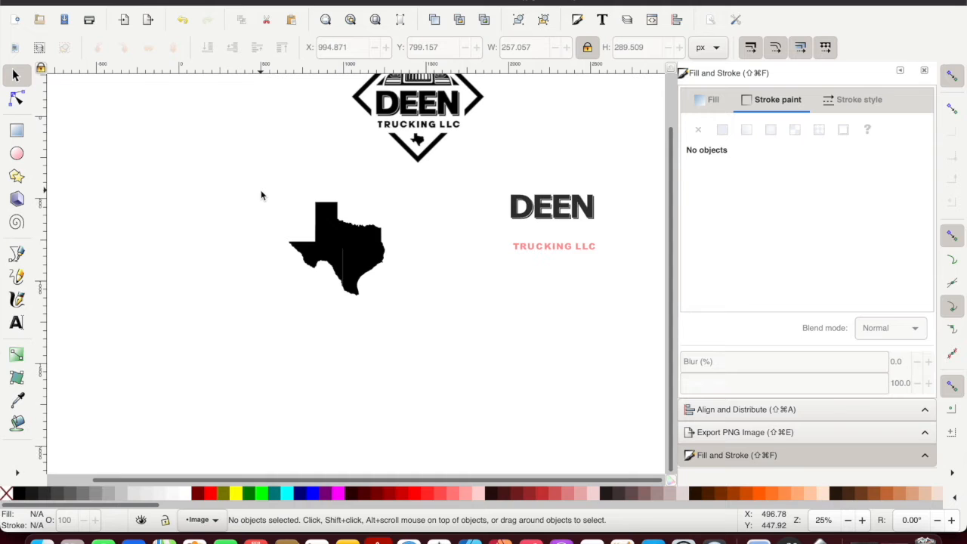
pyautogui.moveTo(261, 187)
pyautogui.mouseDown()
pyautogui.moveTo(375, 214)
pyautogui.moveTo(407, 321)
pyautogui.mouseUp()
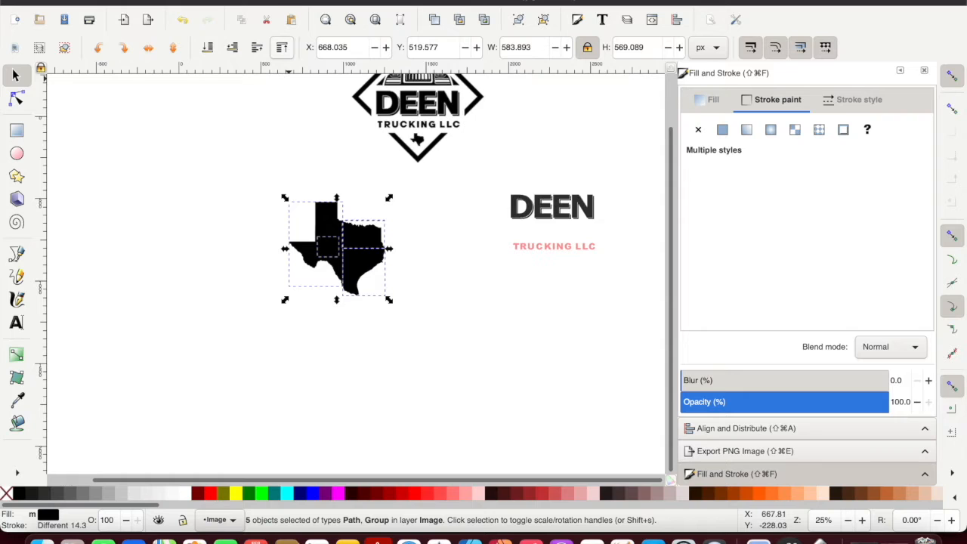
pyautogui.click(231, 2)
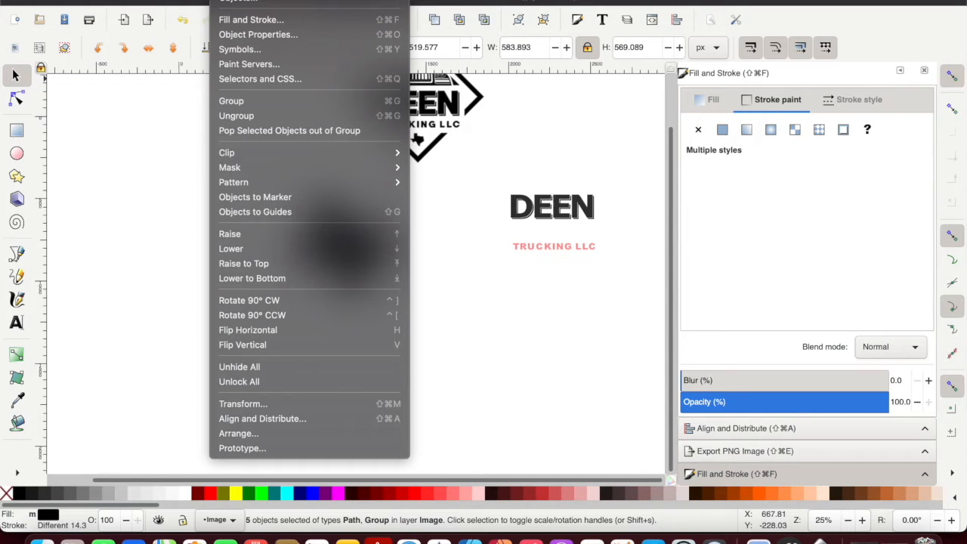
pyautogui.click(113, 168)
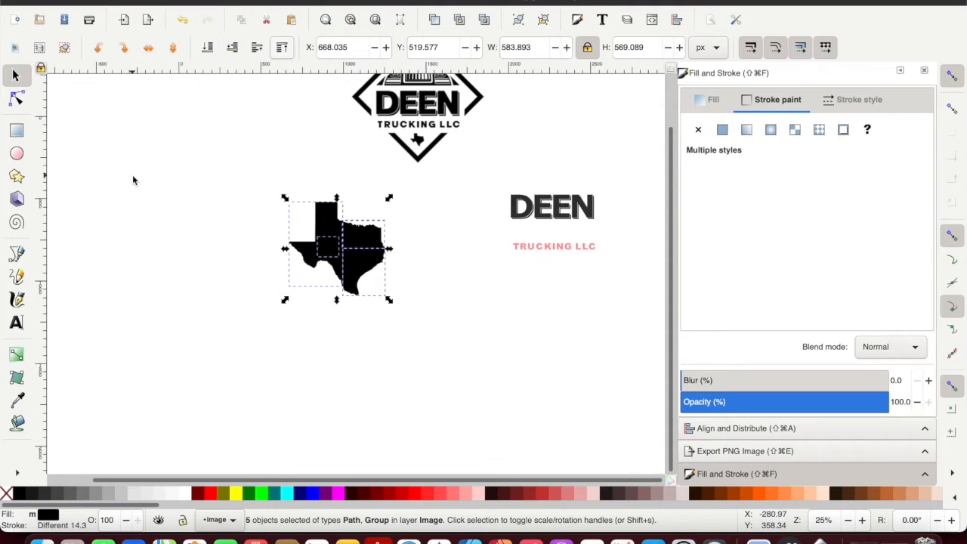
pyautogui.click(201, 233)
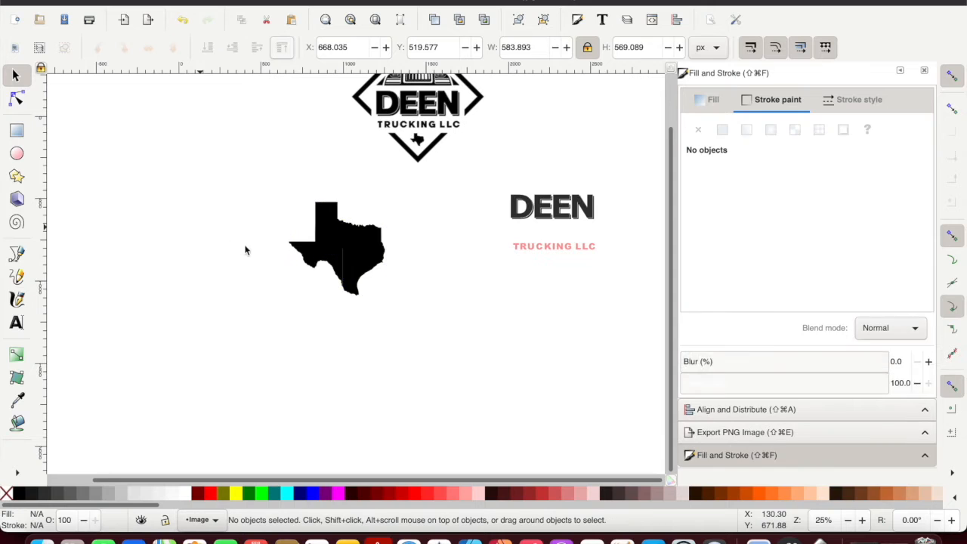
# Step: Examine the southeastern, western and small central Texas parts one by one to tell paths from groups
pyautogui.click(349, 278)
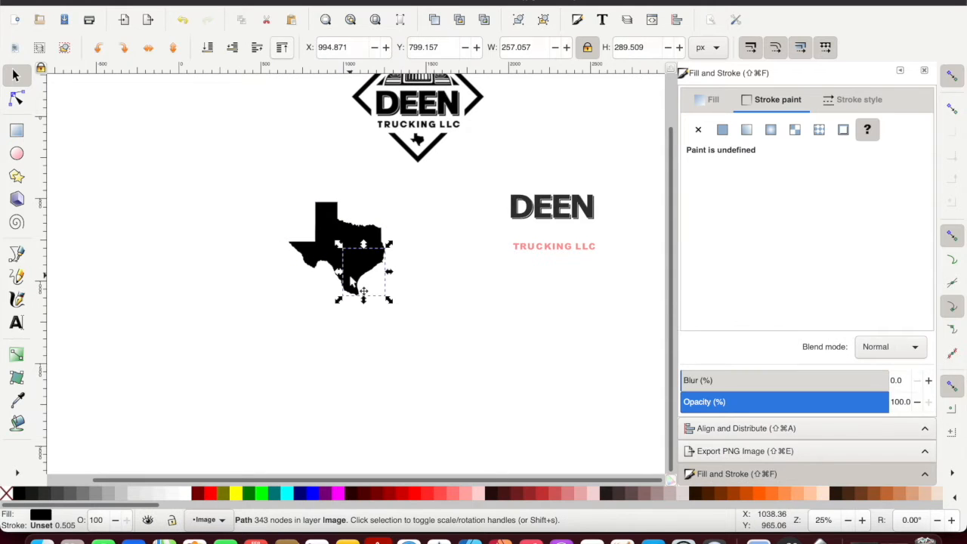
pyautogui.click(313, 267)
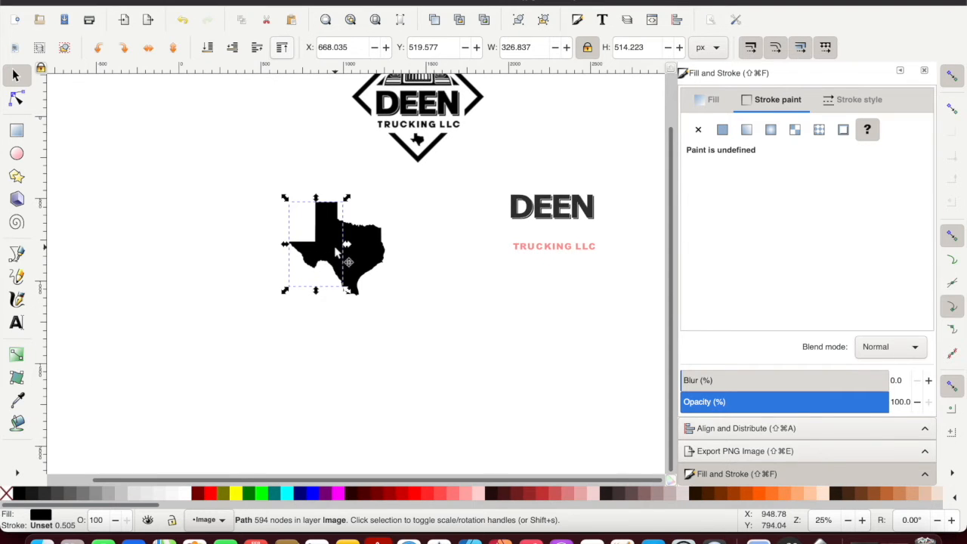
pyautogui.click(335, 252)
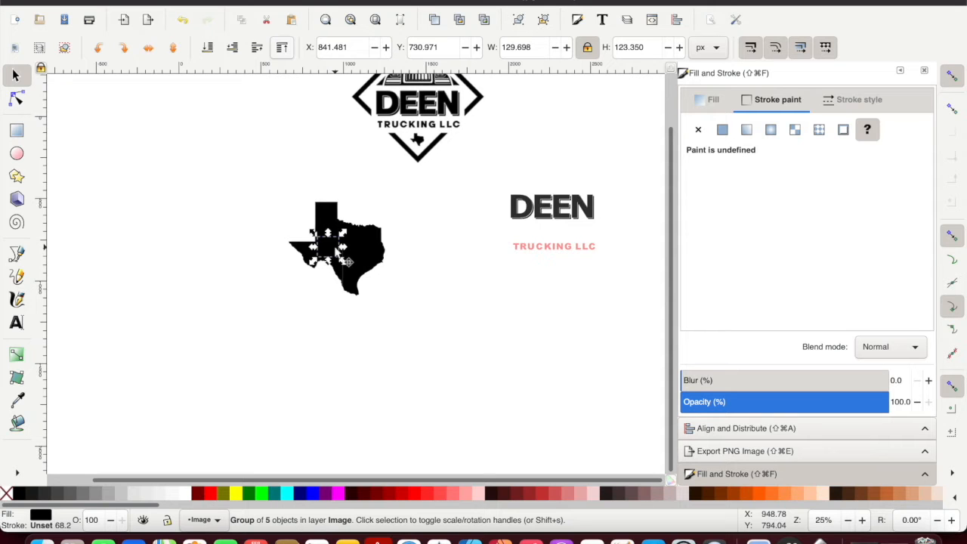
# Step: Move the central star group out of the Texas map and merge the four remaining Texas paths with Union
pyautogui.moveTo(336, 252); pyautogui.dragTo(176, 211)
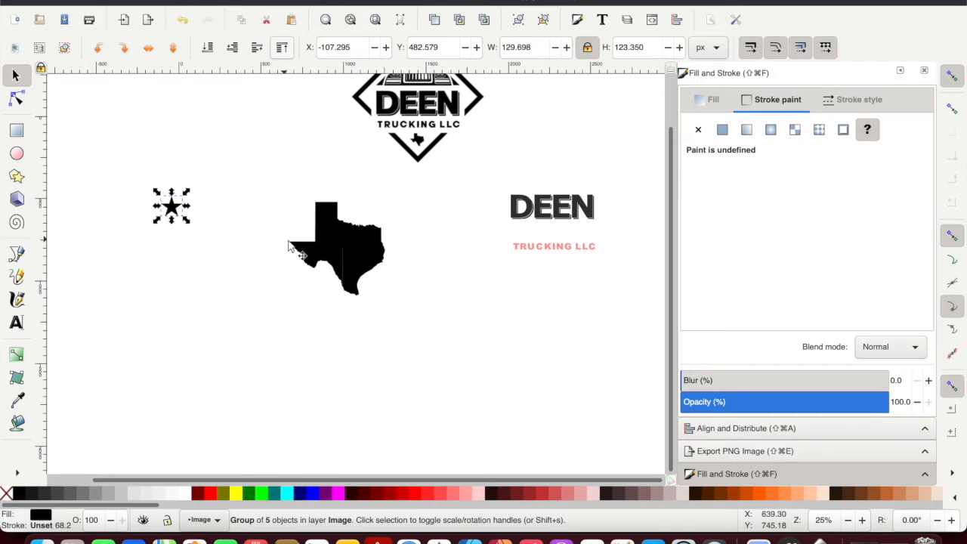
pyautogui.click(281, 210)
pyautogui.moveTo(276, 172)
pyautogui.mouseDown()
pyautogui.moveTo(272, 257)
pyautogui.moveTo(407, 302)
pyautogui.moveTo(417, 327)
pyautogui.mouseUp()
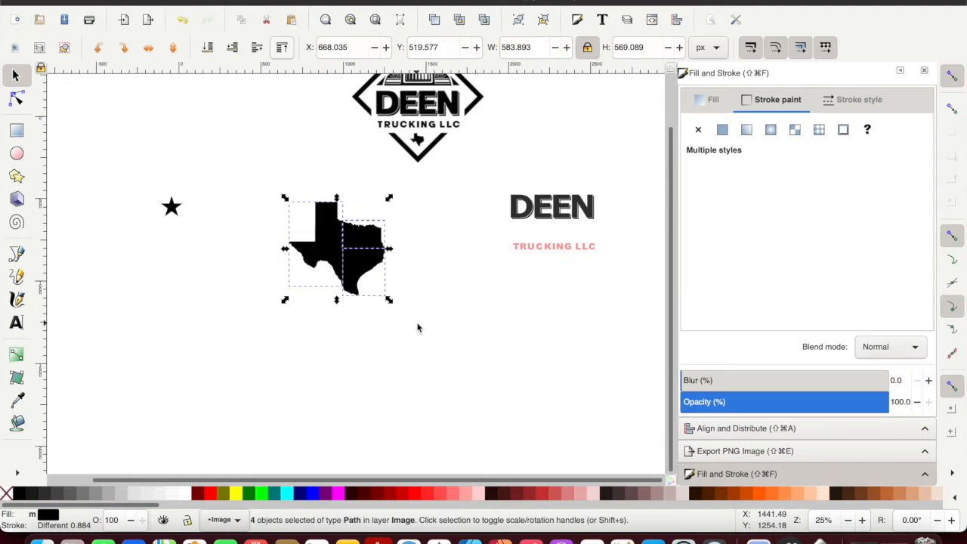
pyautogui.click(269, 1)
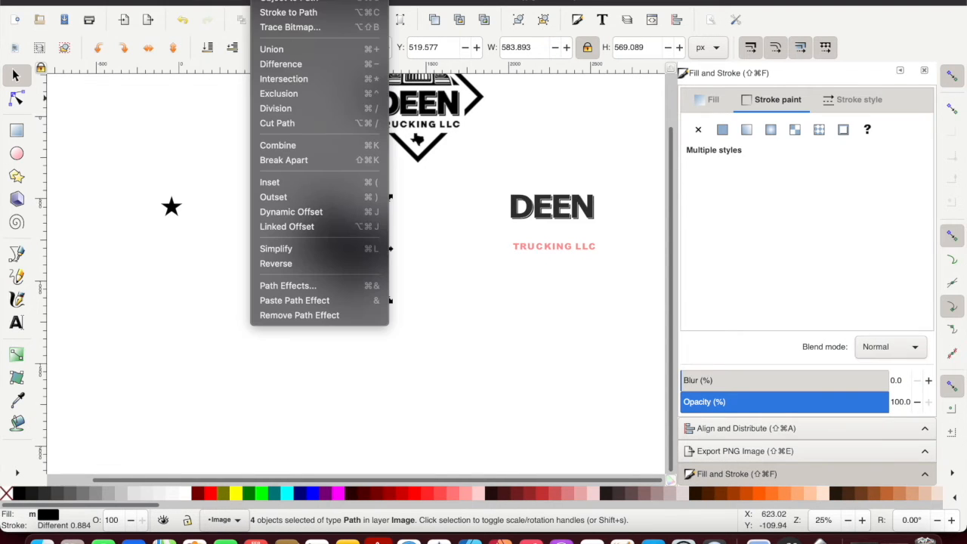
pyautogui.click(273, 49)
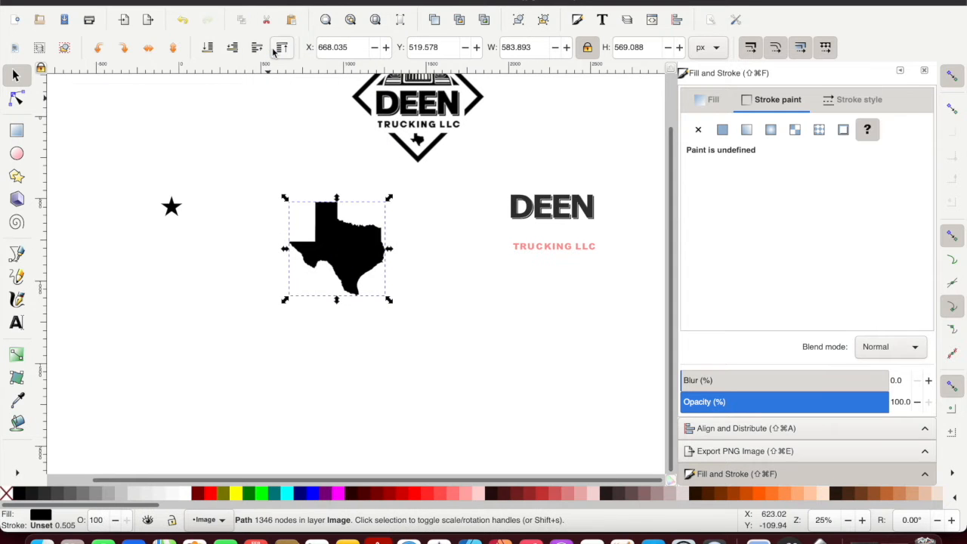
pyautogui.press('Escape')
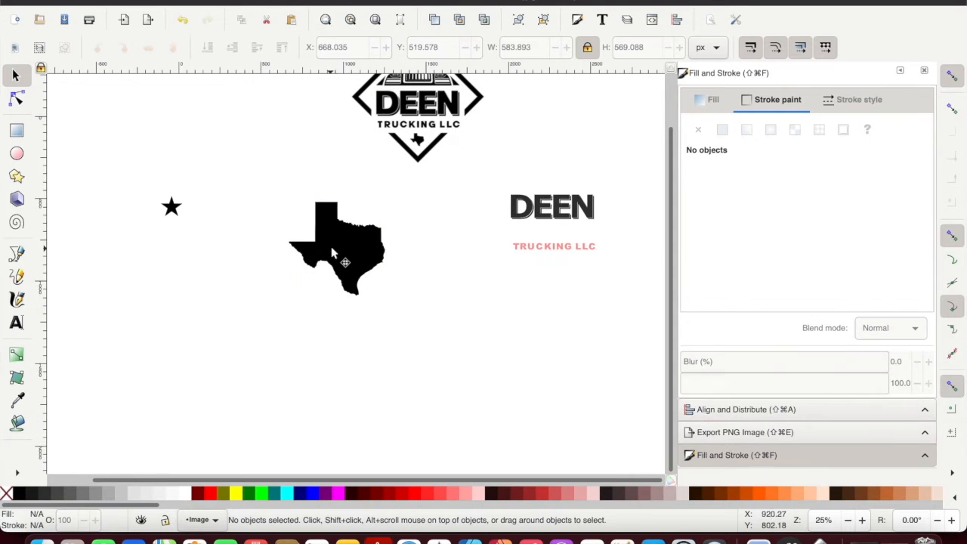
# Step: Delete the star group left over beside the merged Texas silhouette
pyautogui.click(346, 266)
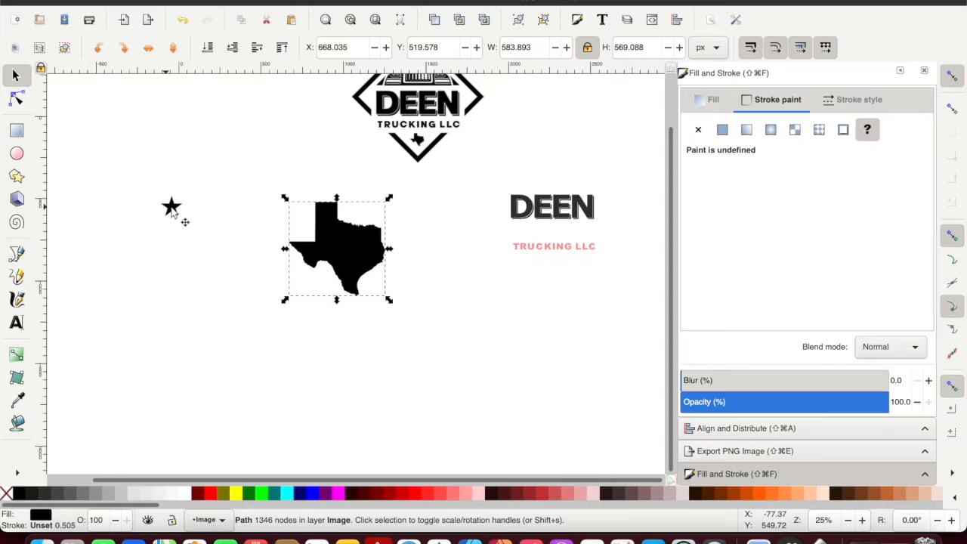
pyautogui.click(174, 215)
pyautogui.press('Delete')
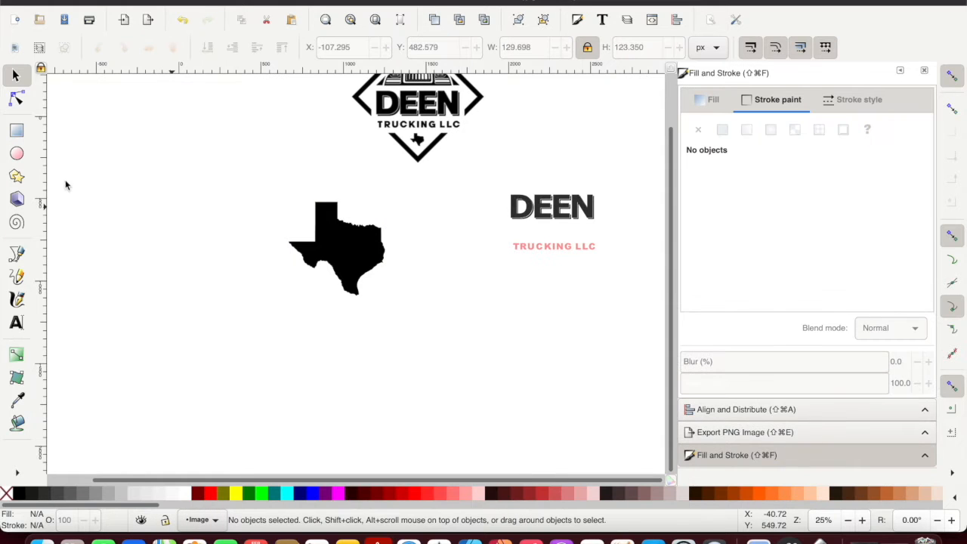
# Step: Scale the merged Texas silhouette down proportionally to about 95 by 93 px
pyautogui.click(352, 288)
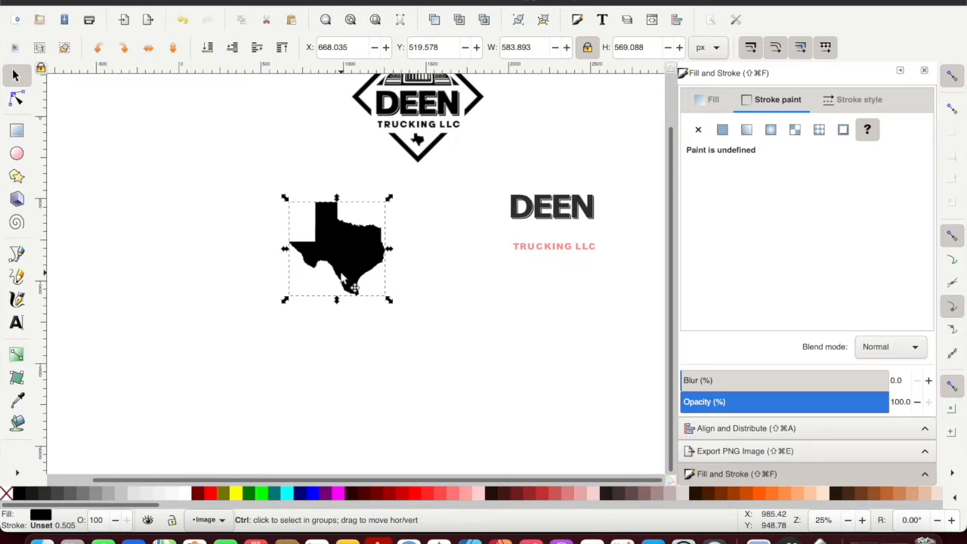
pyautogui.keyDown('ctrl'); pyautogui.scroll(5, 347, 283); pyautogui.keyUp('ctrl')
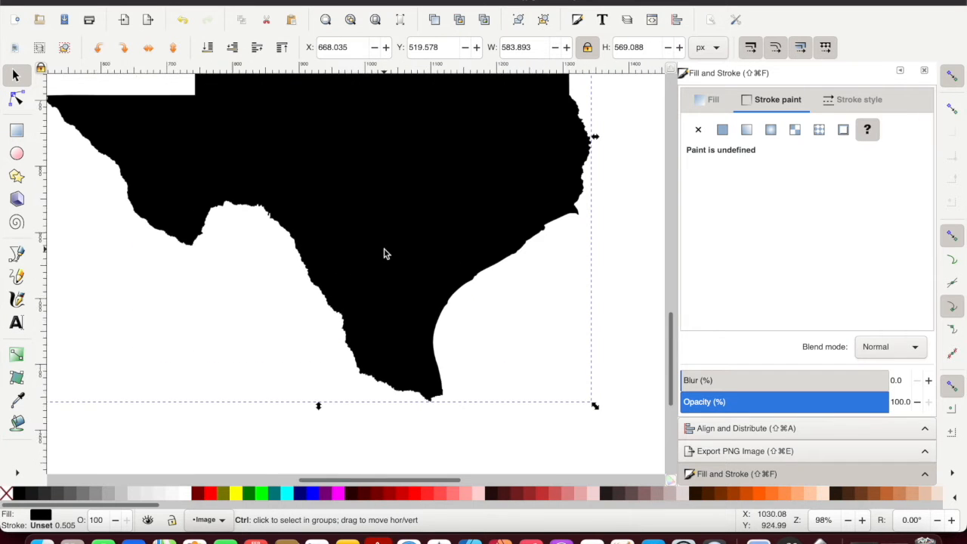
pyautogui.keyDown('ctrl'); pyautogui.scroll(-3, 384, 252); pyautogui.keyUp('ctrl')
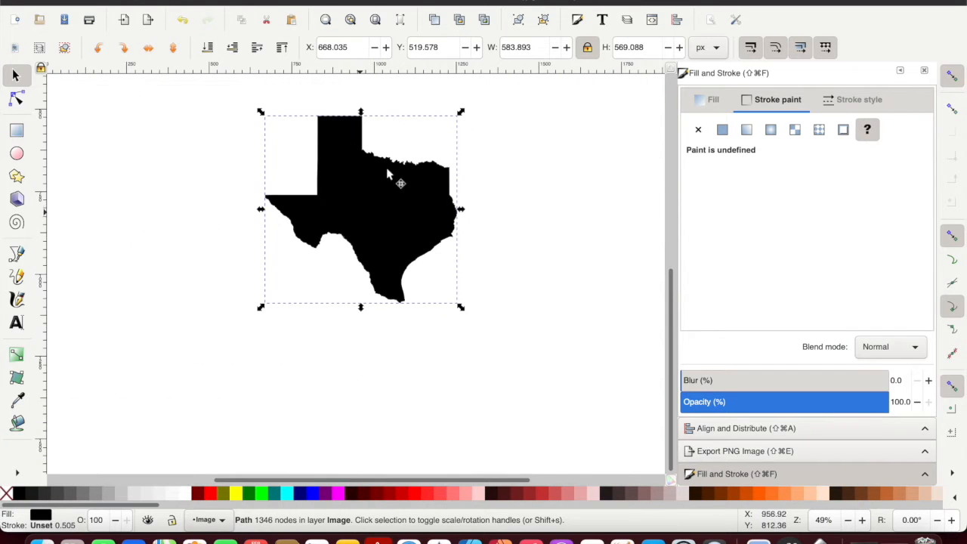
pyautogui.keyDown('ctrl'); pyautogui.scroll(-2, 377, 226); pyautogui.keyUp('ctrl')
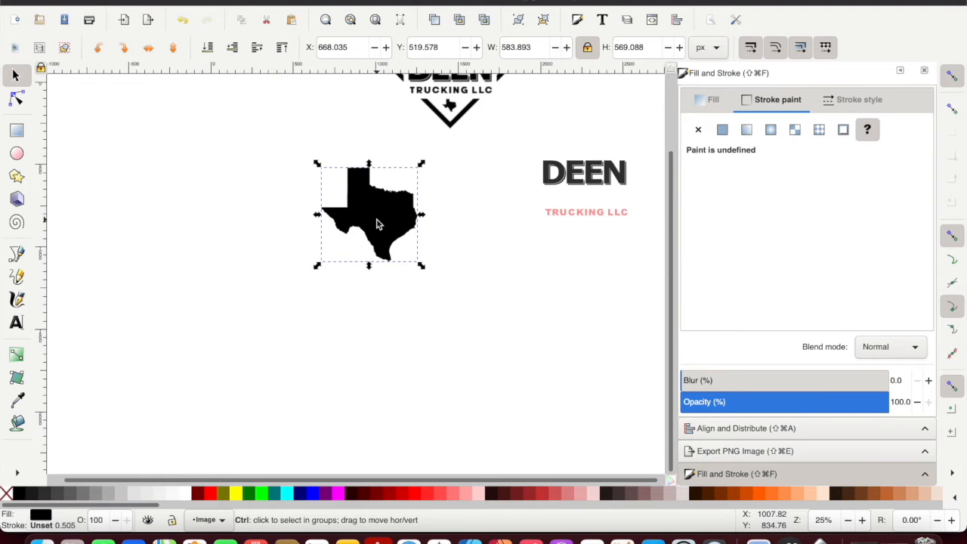
pyautogui.scroll(-2, 379, 227)
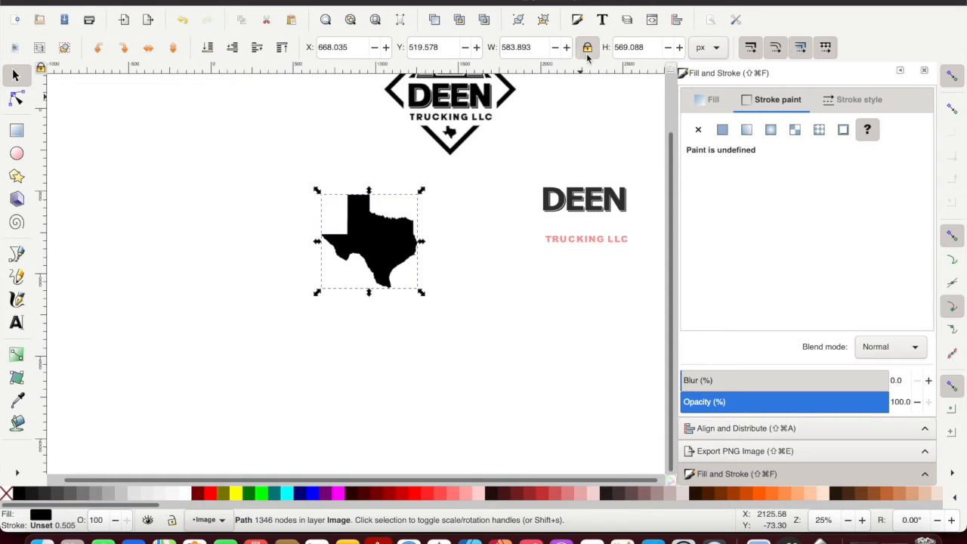
pyautogui.moveTo(318, 289); pyautogui.dragTo(400, 216)
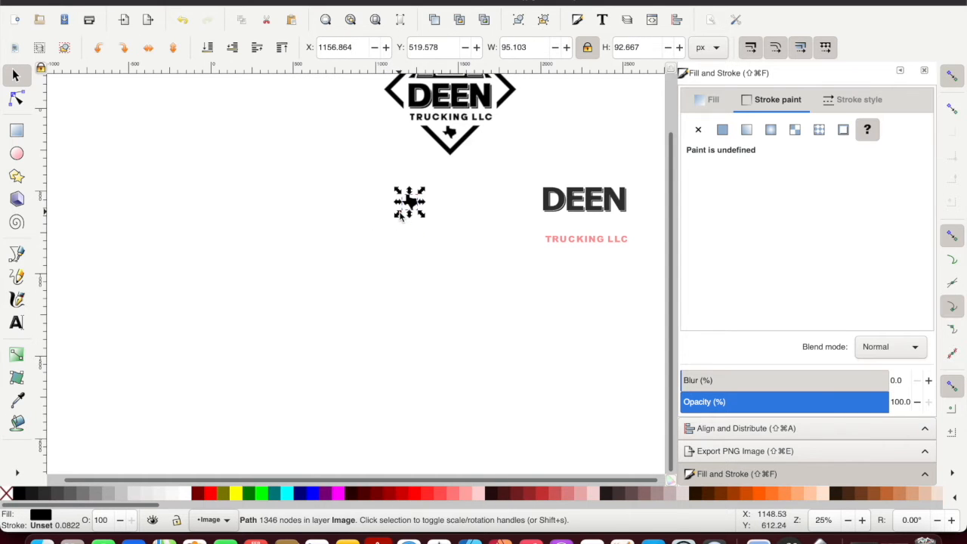
# Step: Place the silhouette beside the reference logo's small Texas and shrink it proportionally to about 77 by 75 px
pyautogui.scroll(4, 412, 242)
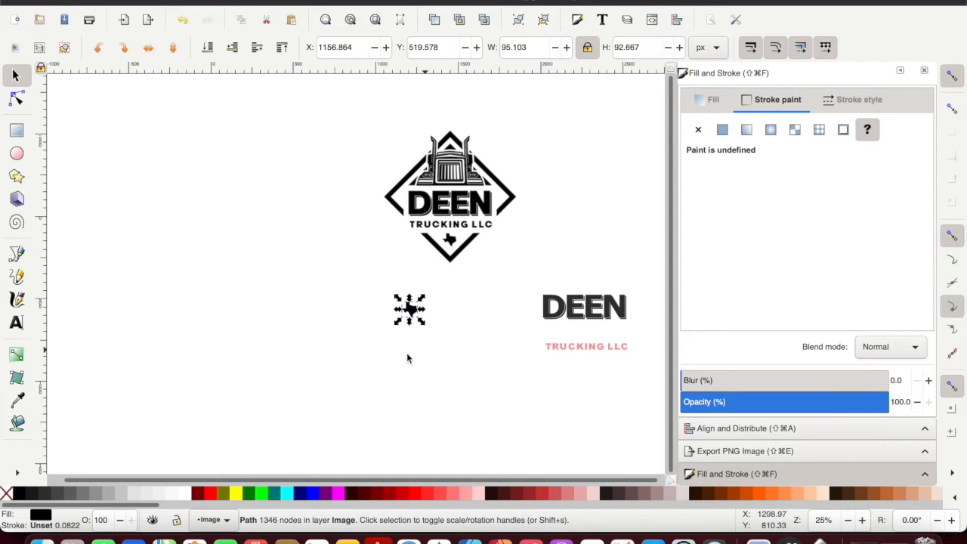
pyautogui.moveTo(409, 307); pyautogui.dragTo(477, 238)
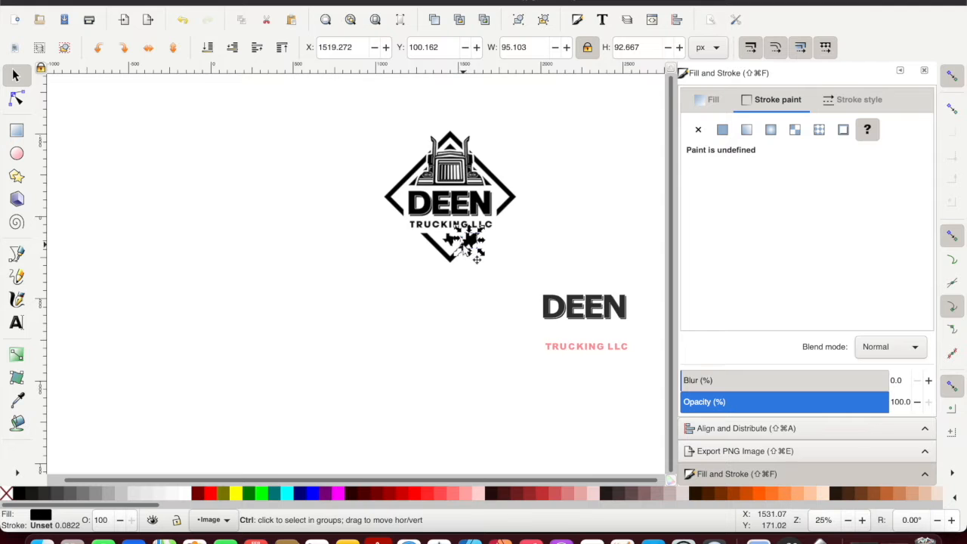
pyautogui.scroll(7, 463, 249)
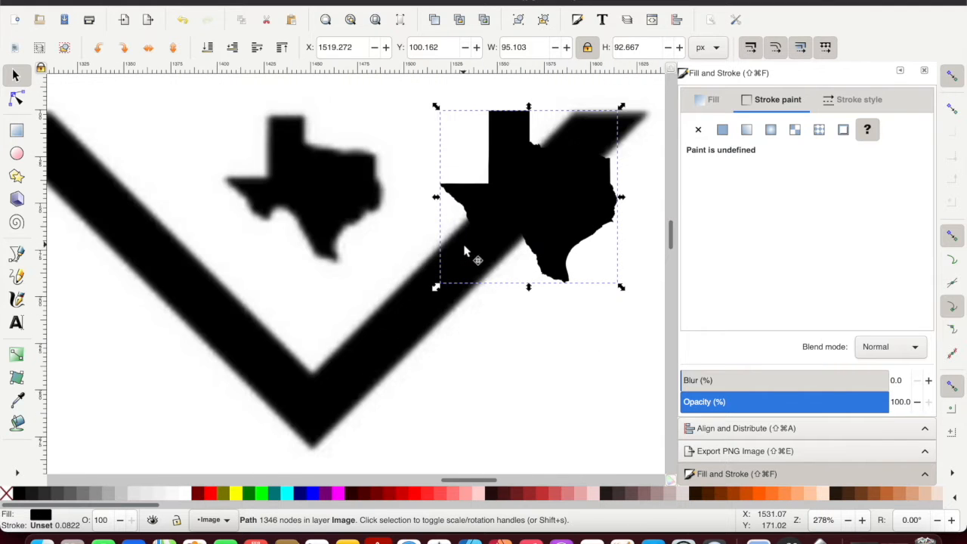
pyautogui.moveTo(621, 287); pyautogui.dragTo(587, 260)
pyautogui.moveTo(521, 190); pyautogui.dragTo(584, 253)
# Step: Place a horizontal guide along the top edge of the reference logo's small Texas
pyautogui.moveTo(313, 71); pyautogui.dragTo(318, 116)
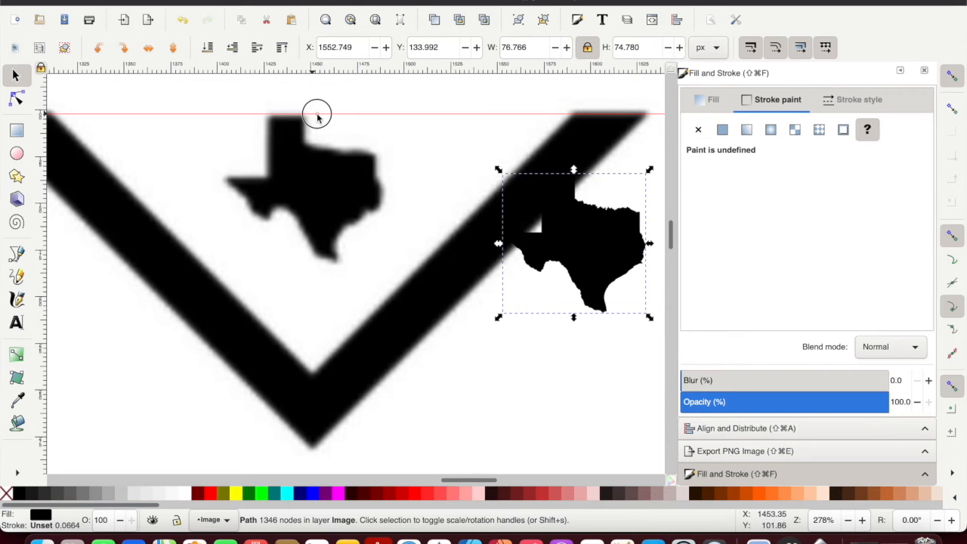
pyautogui.moveTo(319, 119); pyautogui.dragTo(292, 118)
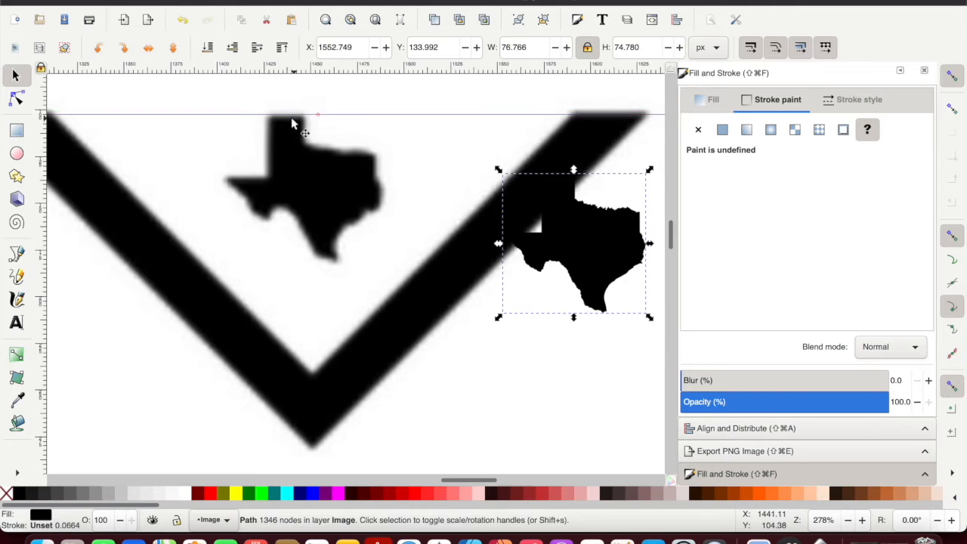
pyautogui.keyDown('ctrl'); pyautogui.scroll(4, 291, 118); pyautogui.keyUp('ctrl')
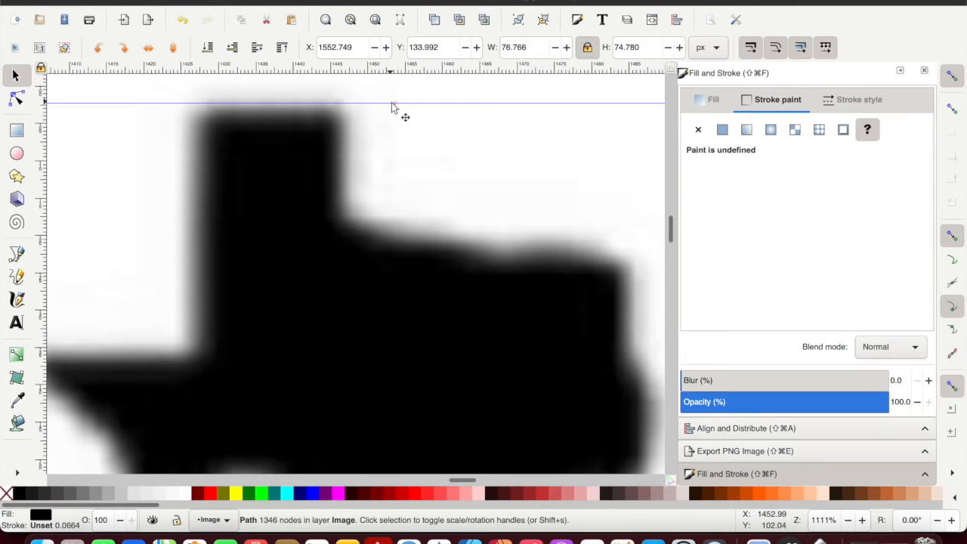
pyautogui.moveTo(397, 110); pyautogui.dragTo(397, 116)
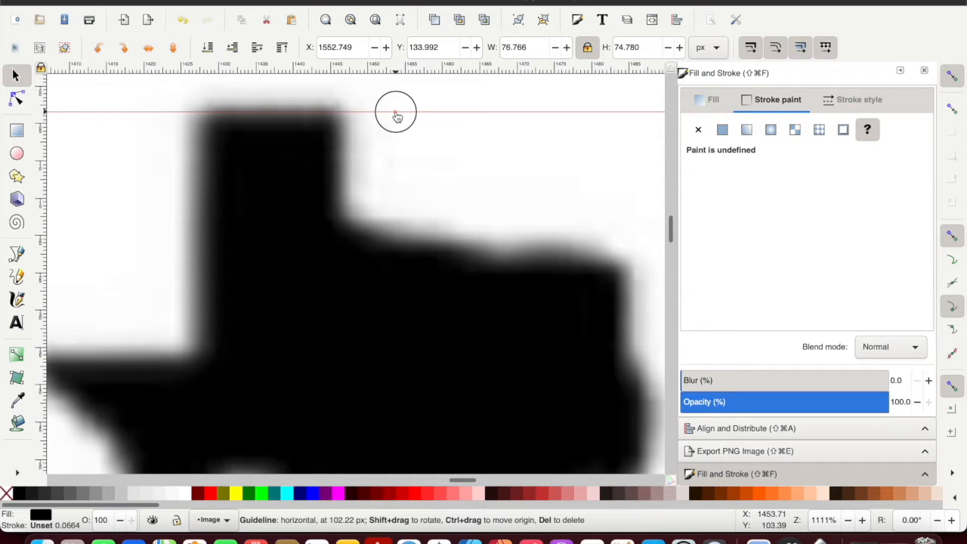
pyautogui.moveTo(398, 116); pyautogui.dragTo(396, 117)
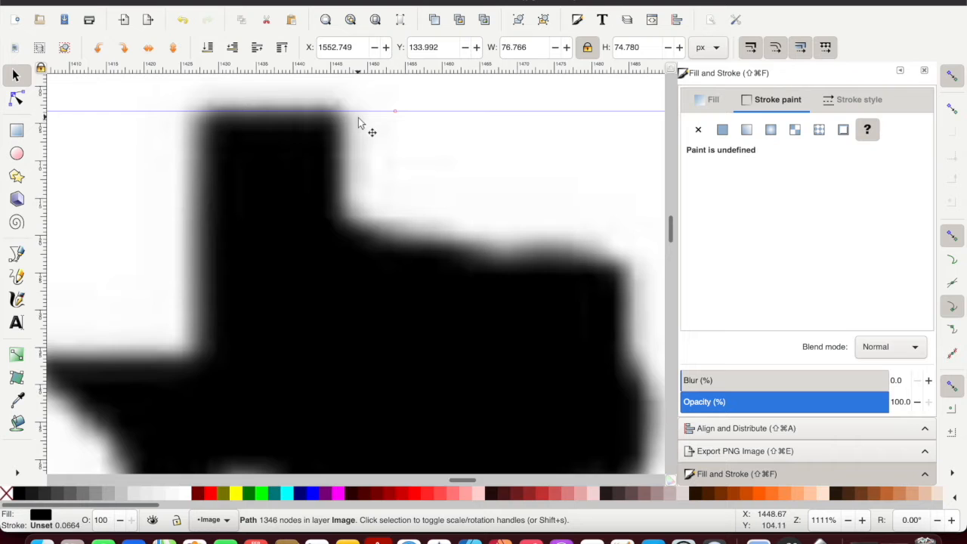
# Step: Add a second horizontal guide at the southern tip of the reference logo's small Texas
pyautogui.scroll(-12, 359, 134)
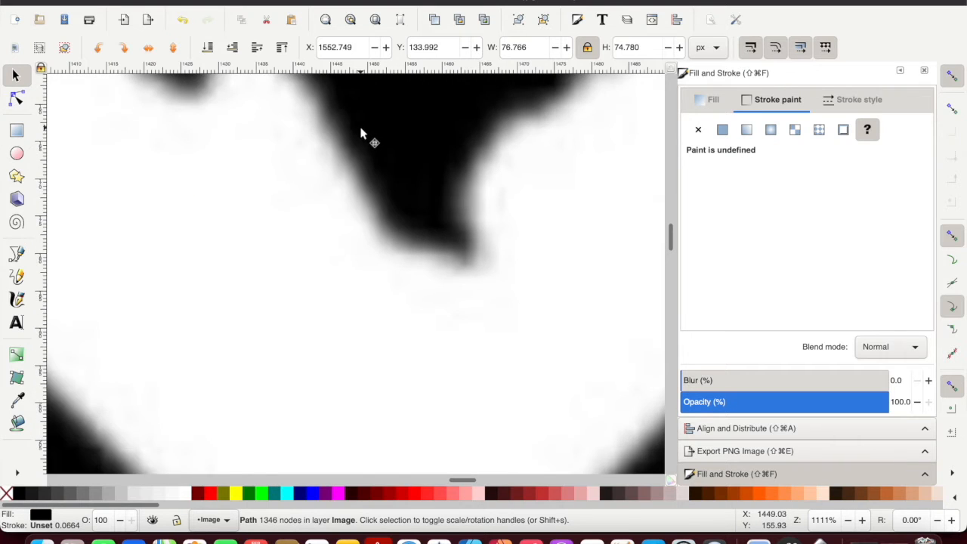
pyautogui.moveTo(403, 71); pyautogui.dragTo(424, 259)
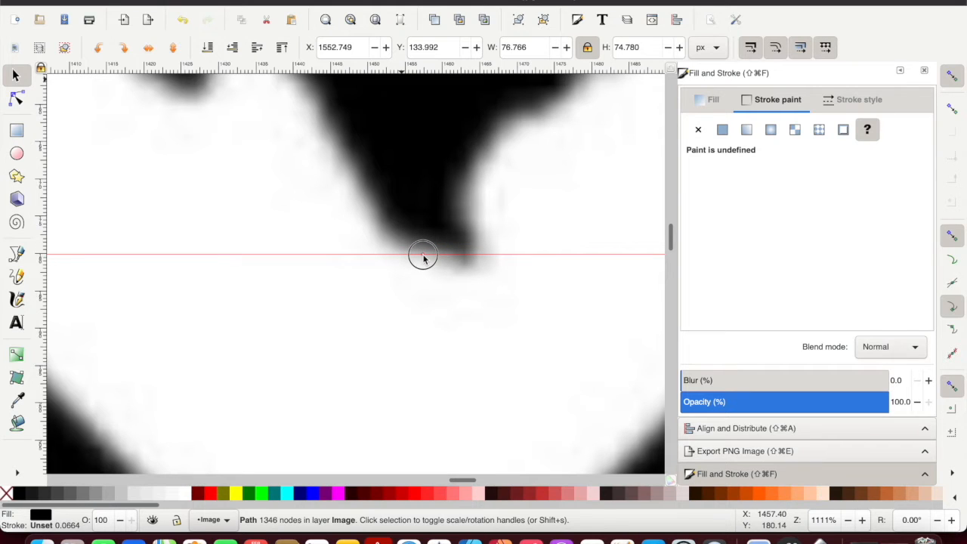
pyautogui.moveTo(423, 258); pyautogui.dragTo(427, 258)
# Step: Move the vector Texas silhouette beside the reference and snap its top edge to the upper guide
pyautogui.scroll(-6, 427, 253)
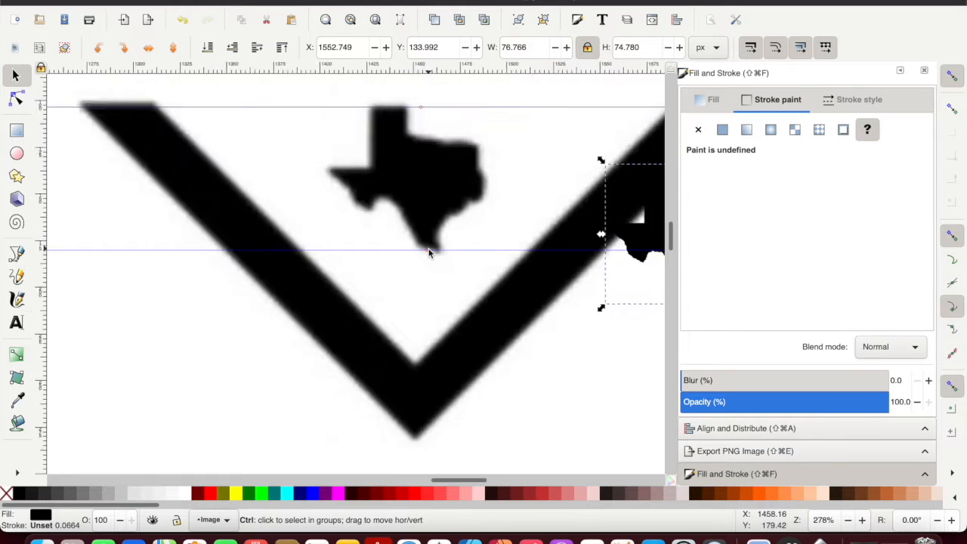
pyautogui.moveTo(550, 227); pyautogui.dragTo(528, 208)
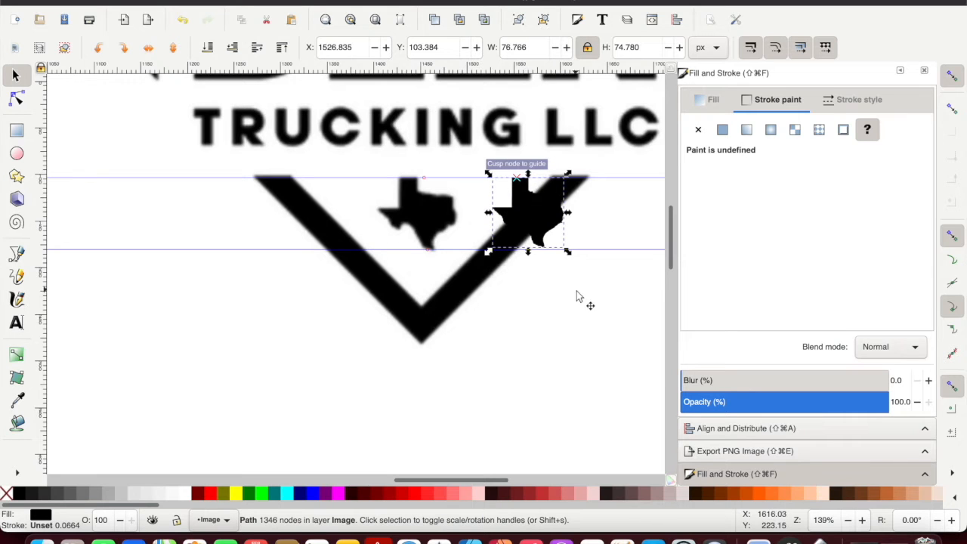
pyautogui.keyDown('ctrl'); pyautogui.scroll(3, 596, 303); pyautogui.keyUp('ctrl')
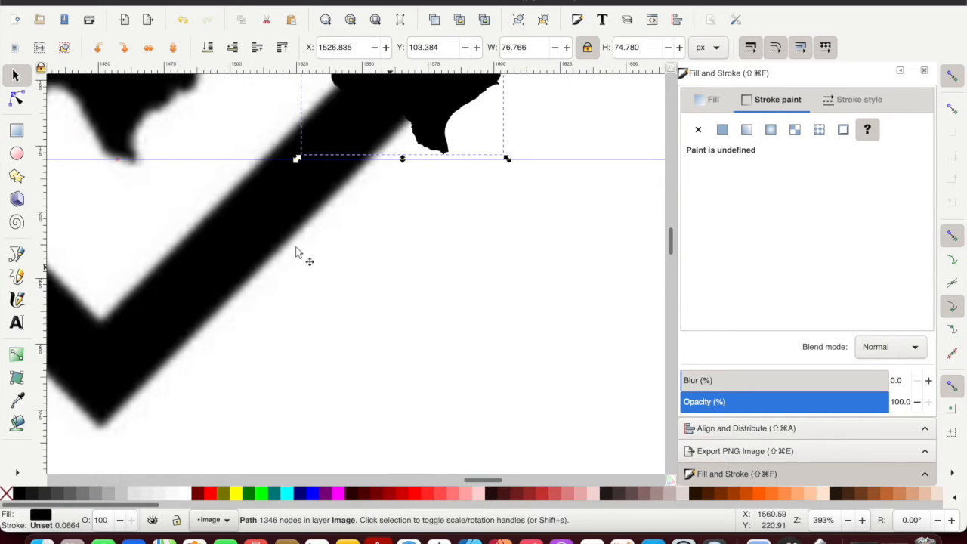
pyautogui.moveTo(443, 102); pyautogui.dragTo(498, 106)
pyautogui.scroll(6, 505, 151)
pyautogui.moveTo(489, 229); pyautogui.dragTo(490, 235)
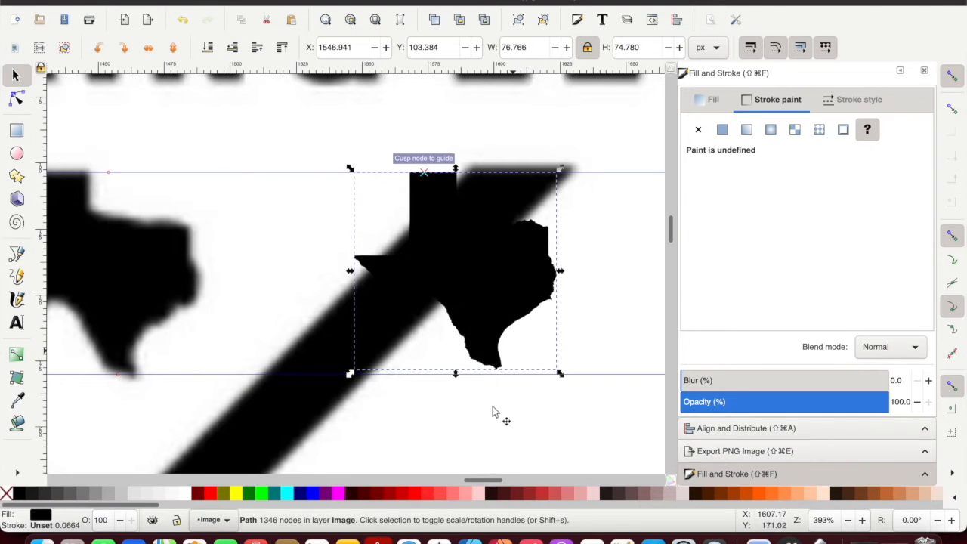
# Step: Enlarge the Texas silhouette proportionally down to the lower guide, to about 78.7 by 76.7 px
pyautogui.keyDown('ctrl'); pyautogui.scroll(-1, 501, 414); pyautogui.keyUp('ctrl')
pyautogui.keyDown('ctrl'); pyautogui.scroll(2, 499, 414); pyautogui.keyUp('ctrl')
pyautogui.scroll(2, 498, 414)
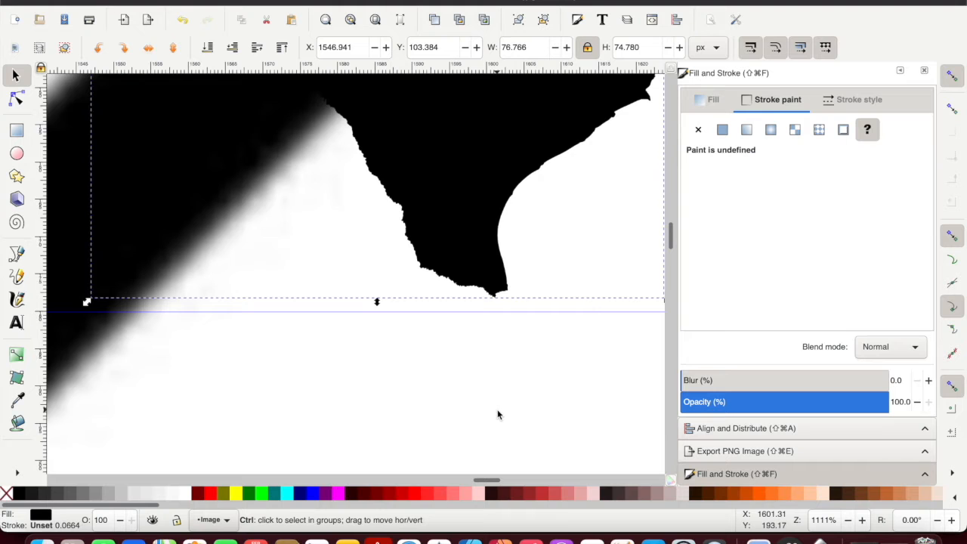
pyautogui.hscroll(4, 497, 414)
pyautogui.hscroll(4, 498, 414)
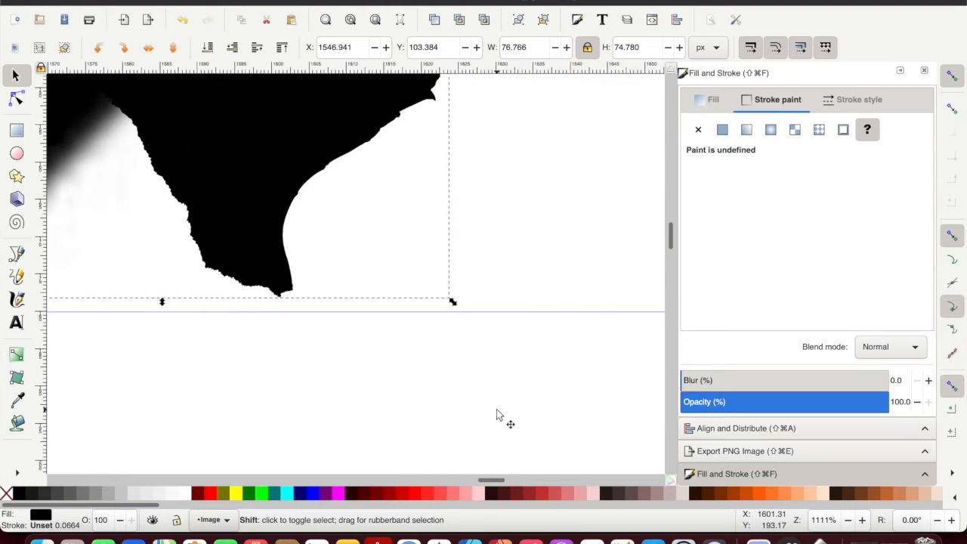
pyautogui.moveTo(400, 303); pyautogui.dragTo(416, 319)
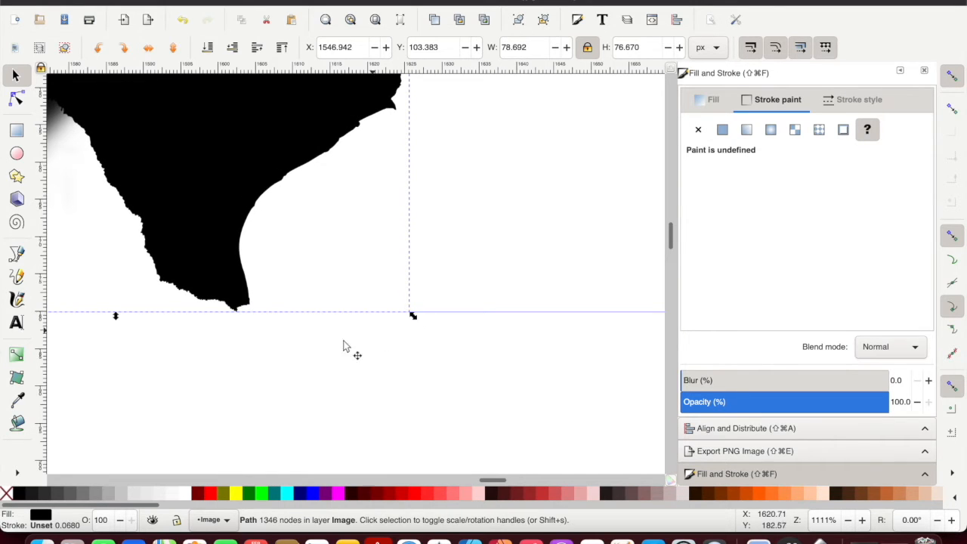
# Step: Move the resized Texas silhouette off the reference logo into the empty space to its right
pyautogui.scroll(-3, 272, 393)
pyautogui.scroll(-3, 274, 390)
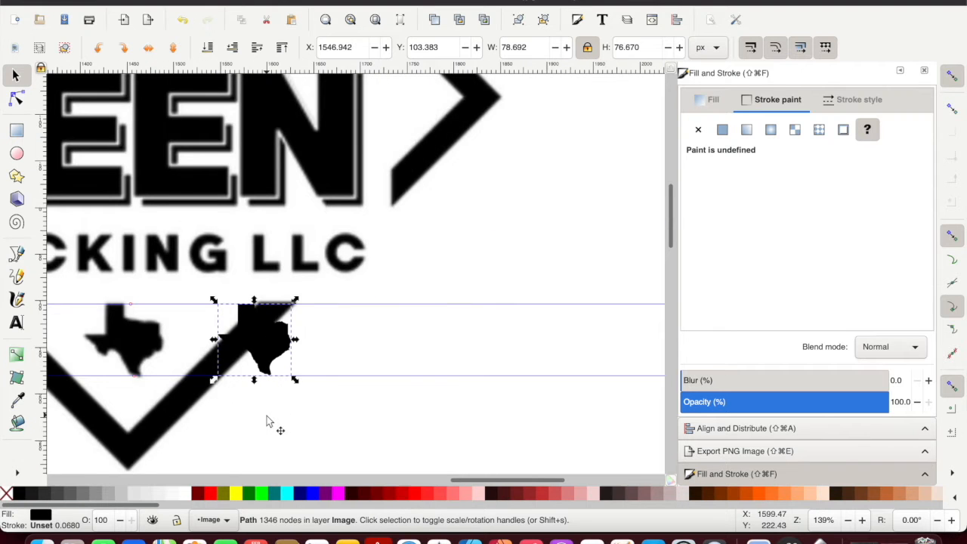
pyautogui.hscroll(-3, 266, 421)
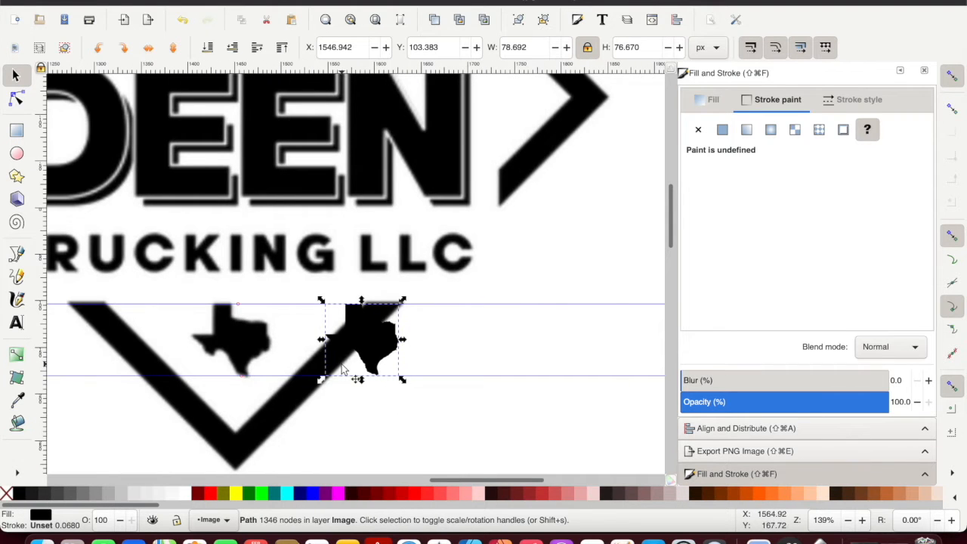
pyautogui.moveTo(385, 349); pyautogui.dragTo(657, 408)
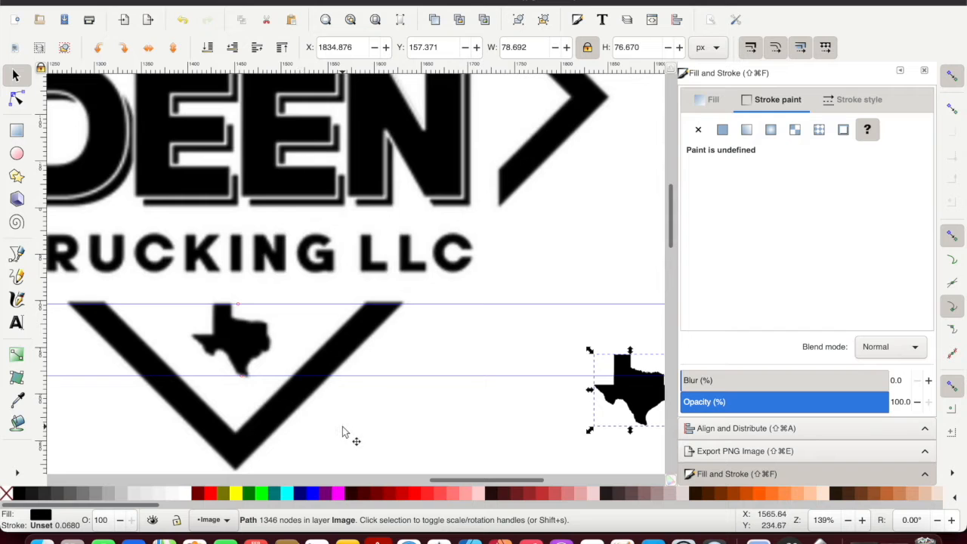
pyautogui.hscroll(3, 319, 428)
pyautogui.hscroll(12, 318, 428)
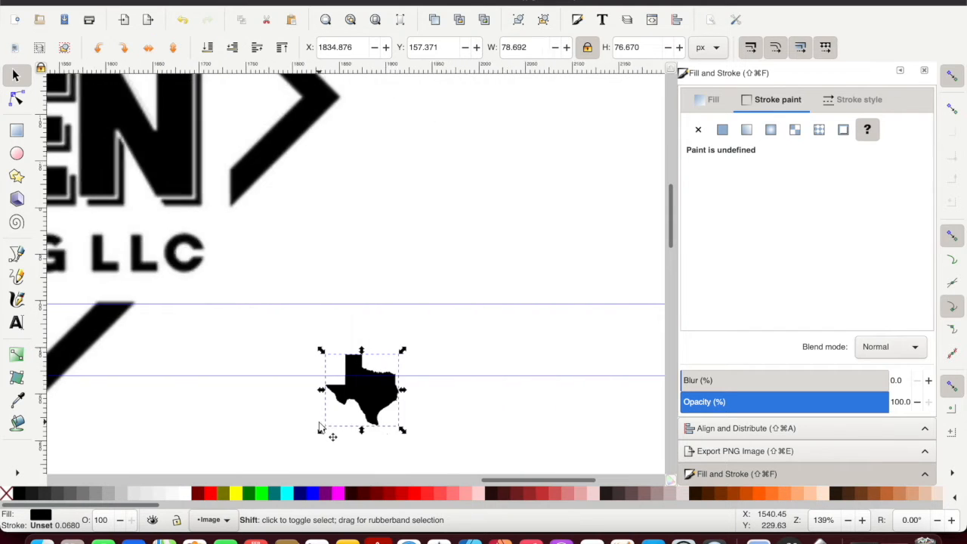
pyautogui.keyDown('ctrl'); pyautogui.scroll(-5, 319, 424); pyautogui.keyUp('ctrl')
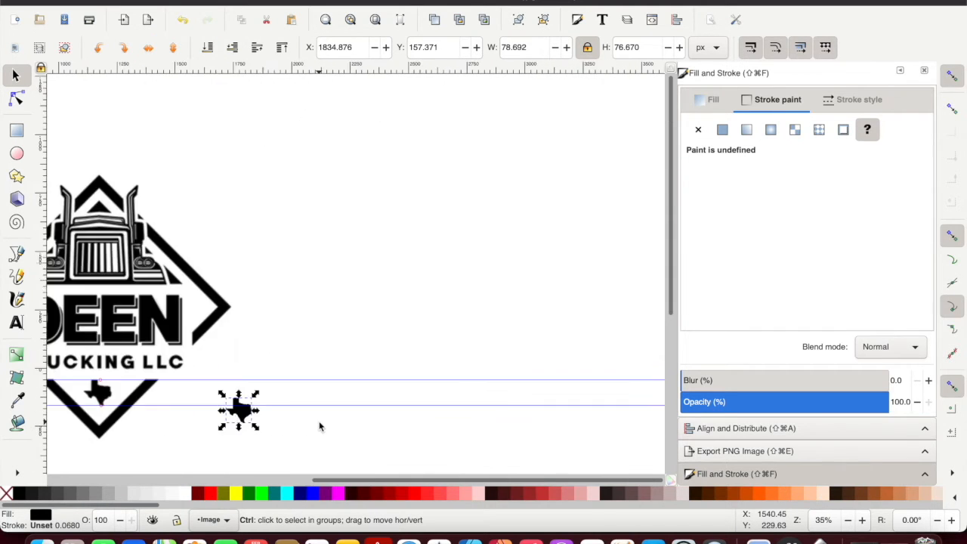
# Step: Move the Texas silhouette beside the rebuilt DEEN and TRUCKING LLC lettering and delete both horizontal guides
pyautogui.scroll(-5, 318, 425)
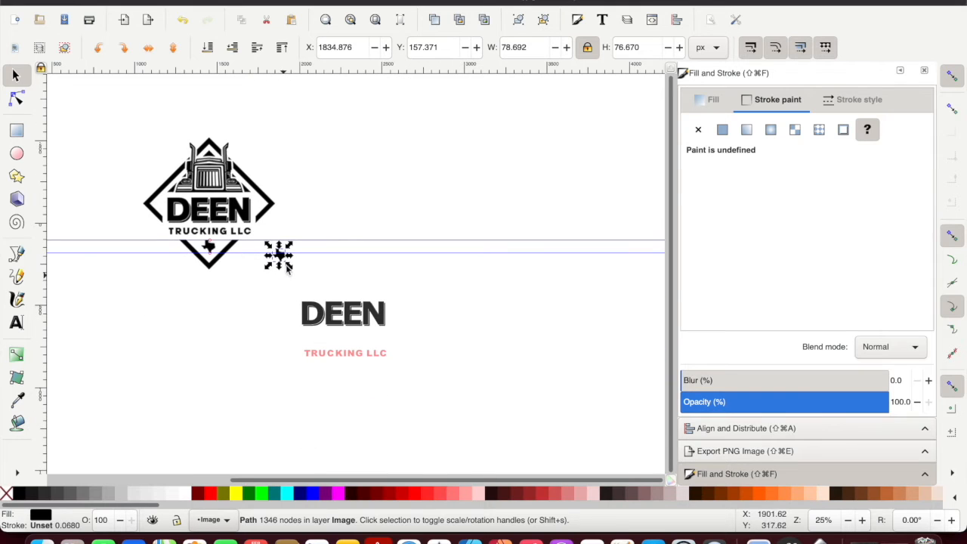
pyautogui.moveTo(291, 266); pyautogui.dragTo(432, 344)
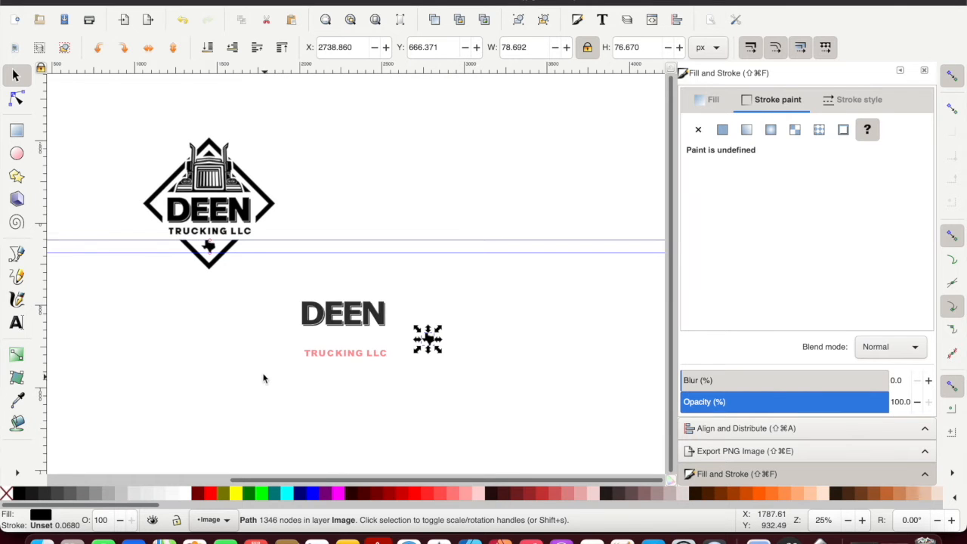
pyautogui.scroll(2, 261, 370)
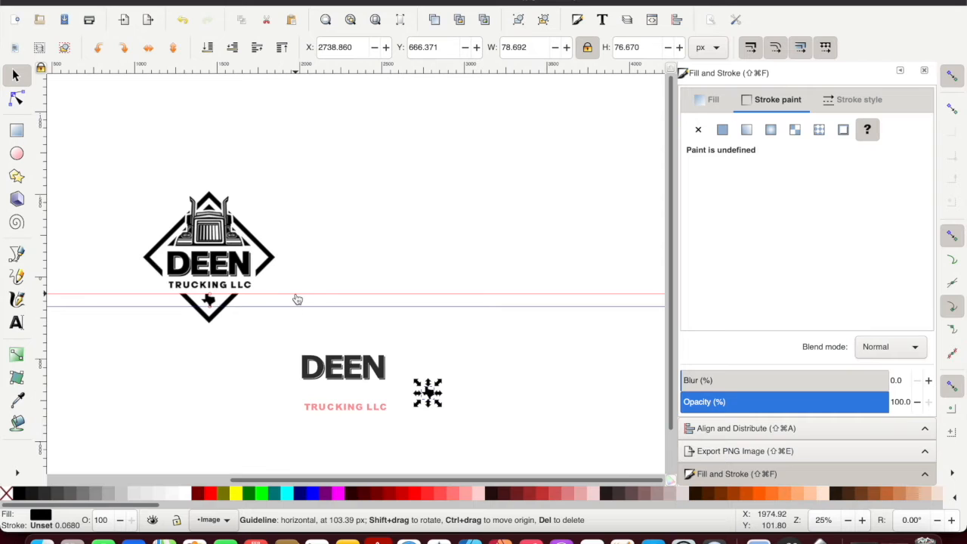
pyautogui.press('Delete')
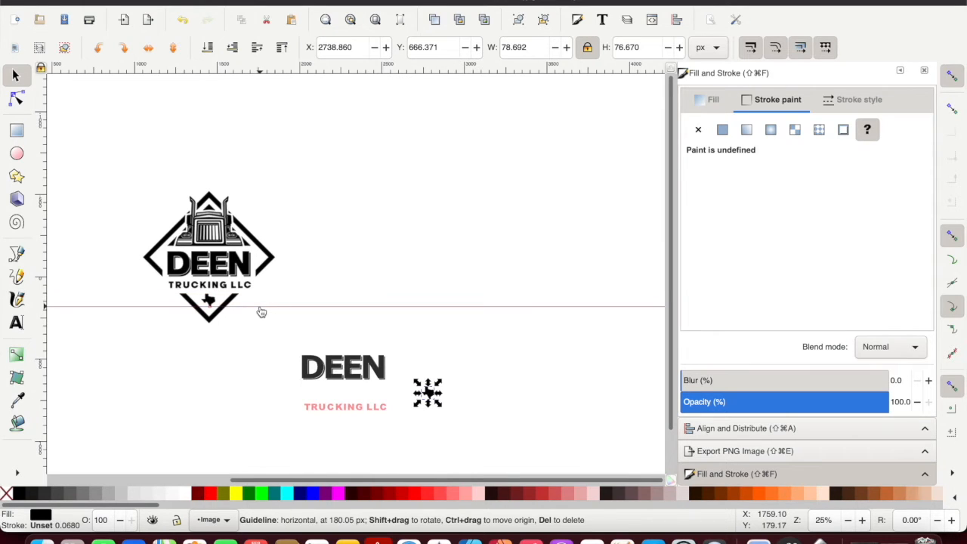
pyautogui.press('Delete')
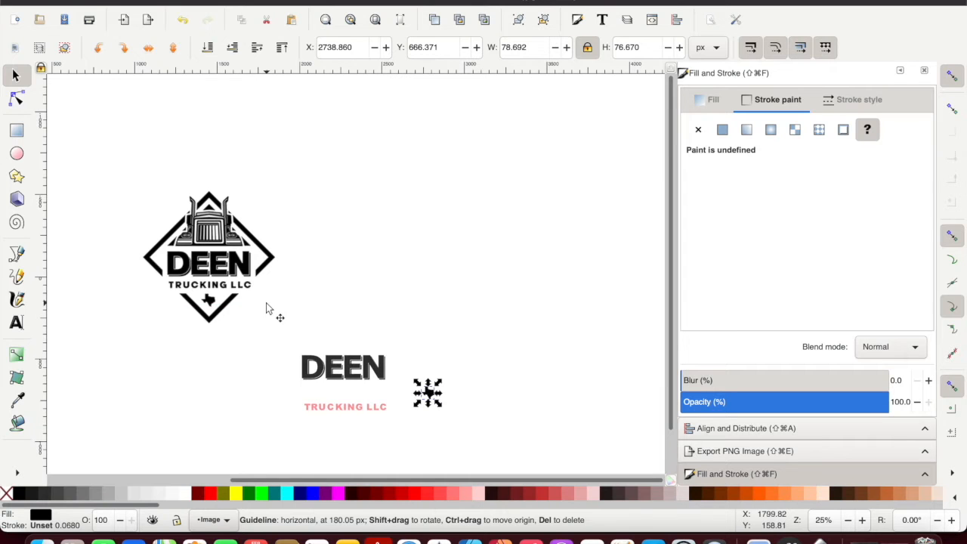
# Step: Rotate the reference logo image counterclockwise until the sides of its diamond frame run horizontally and vertically
pyautogui.scroll(2, 198, 288)
pyautogui.scroll(-4, 197, 288)
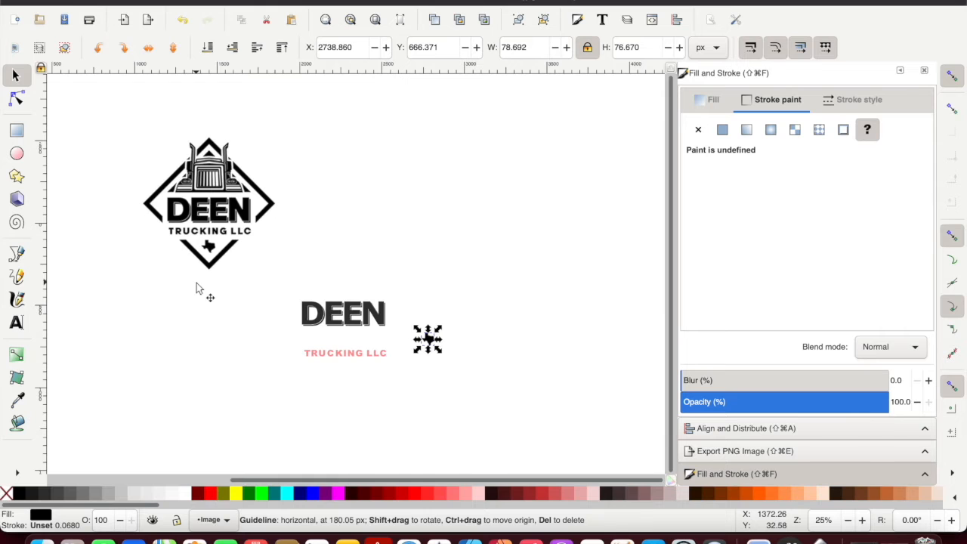
pyautogui.scroll(3, 196, 288)
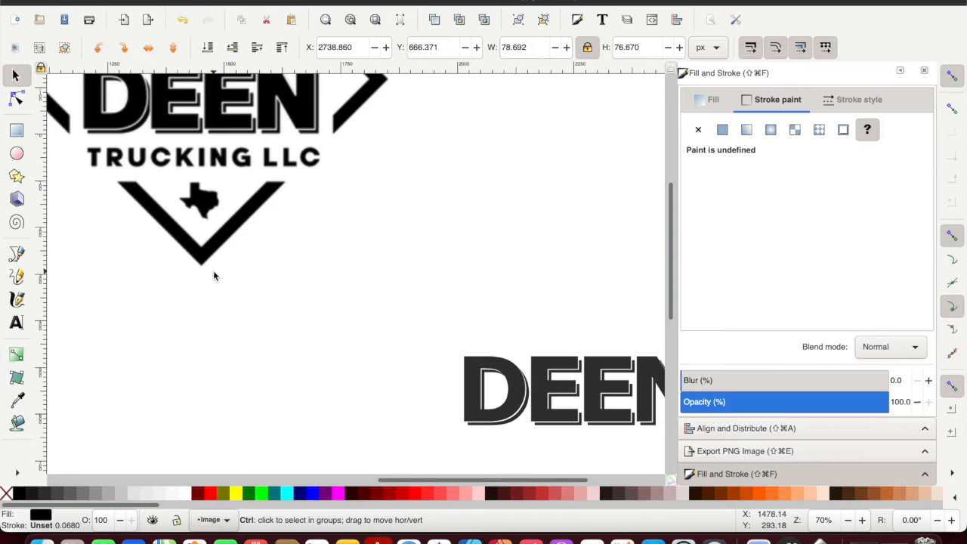
pyautogui.scroll(2, 159, 337)
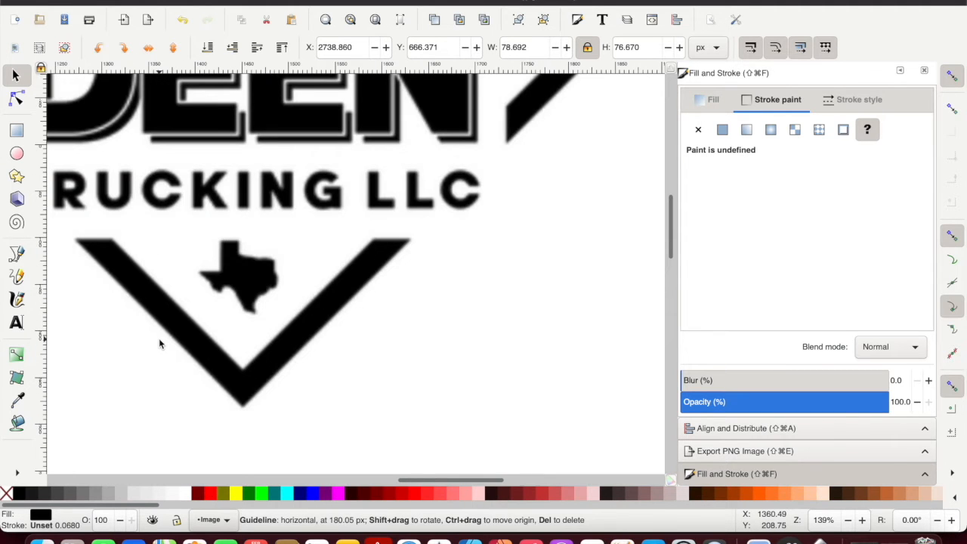
pyautogui.scroll(-2, 159, 337)
pyautogui.hscroll(-4, 162, 341)
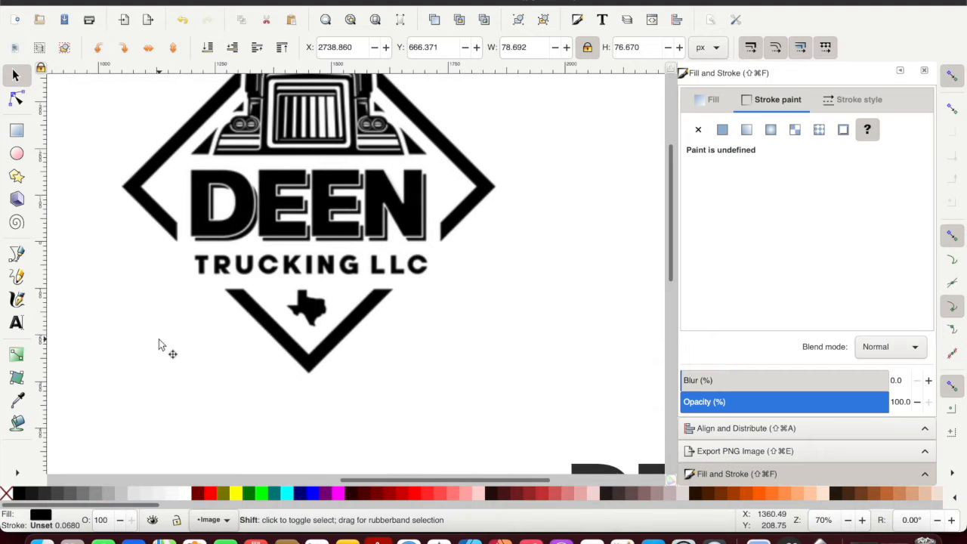
pyautogui.scroll(3, 257, 345)
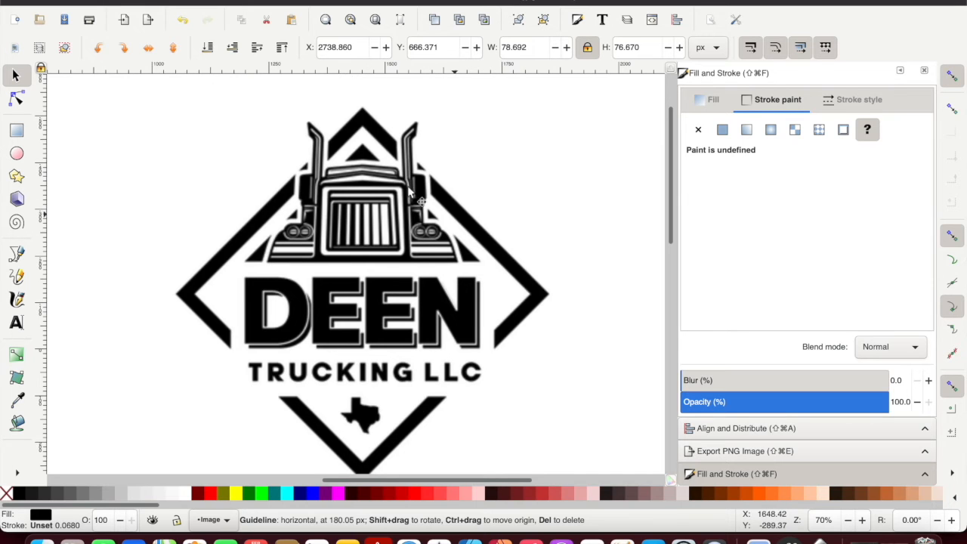
pyautogui.click(314, 226)
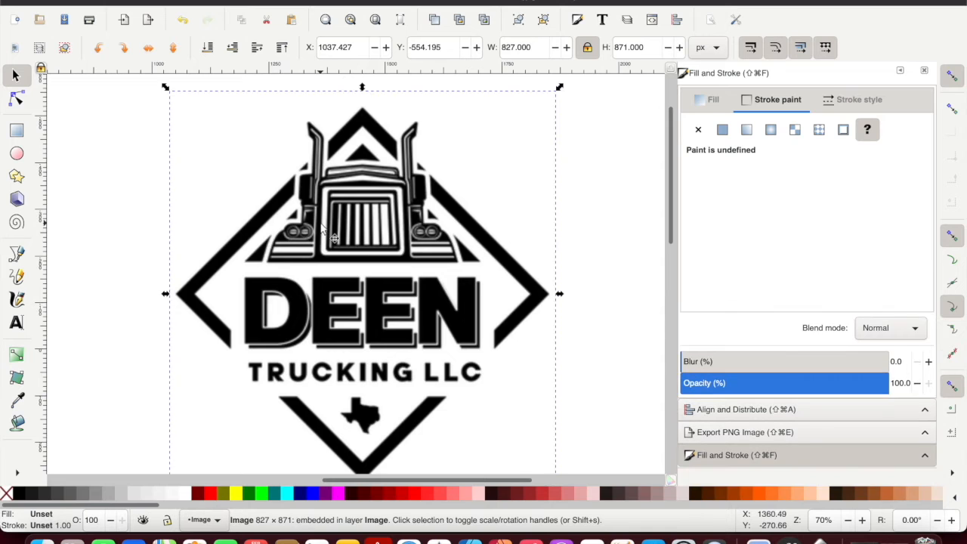
pyautogui.click(181, 104)
pyautogui.moveTo(164, 87); pyautogui.dragTo(165, 285)
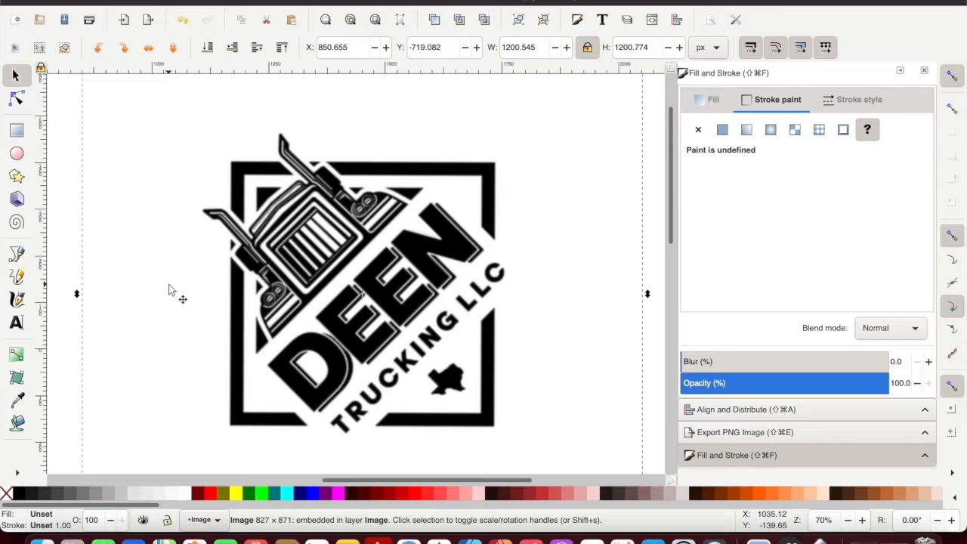
# Step: Draw a rectangle about 564 by 567 px over the outer edges of the rotated reference logo's frame
pyautogui.click(17, 129)
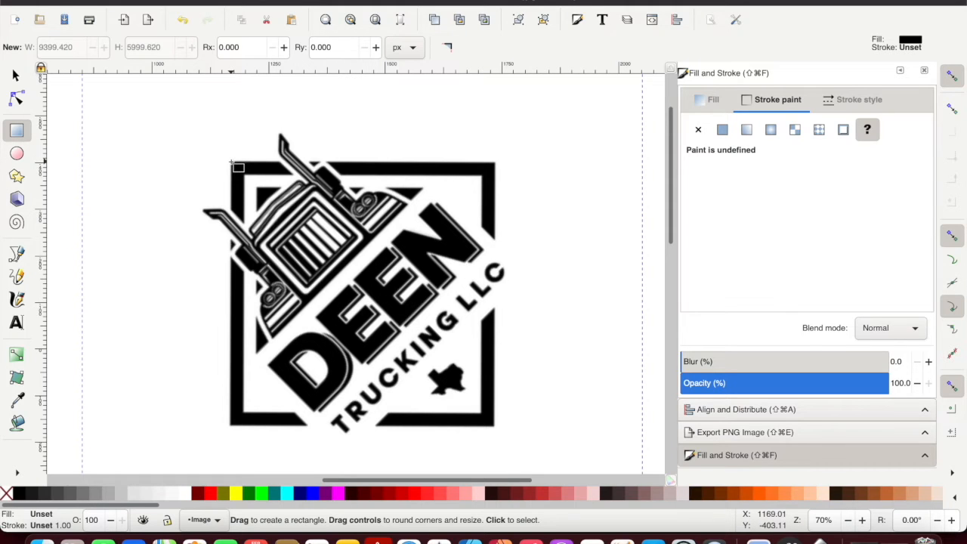
pyautogui.moveTo(231, 162); pyautogui.dragTo(495, 426)
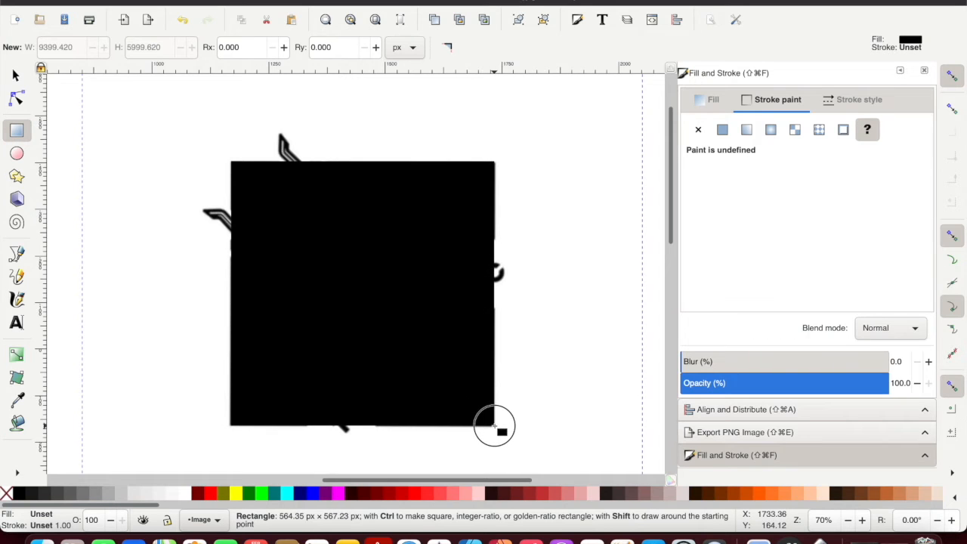
pyautogui.moveTo(495, 426); pyautogui.dragTo(495, 426)
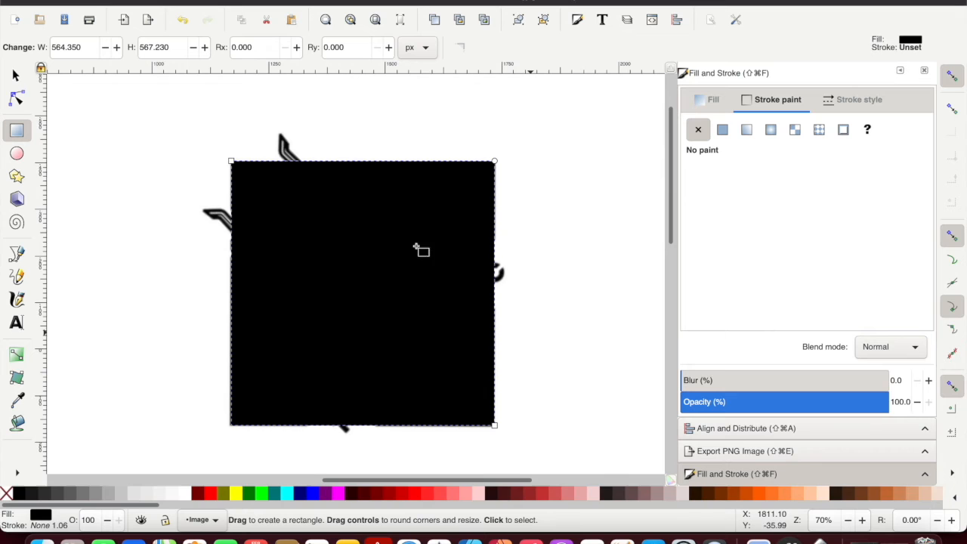
# Step: Fill the rectangle covering the reference logo with yellow and set its opacity to 30%
pyautogui.click(18, 77)
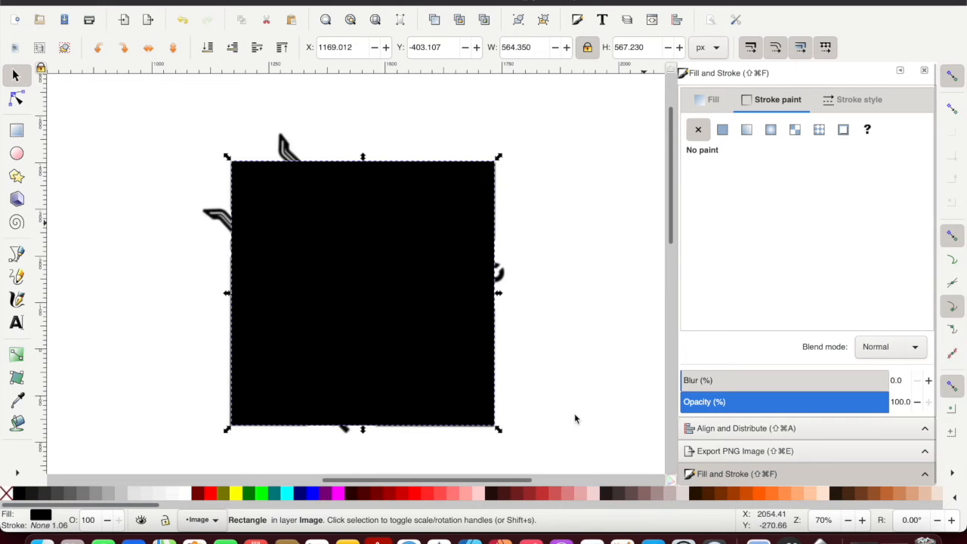
pyautogui.click(236, 493)
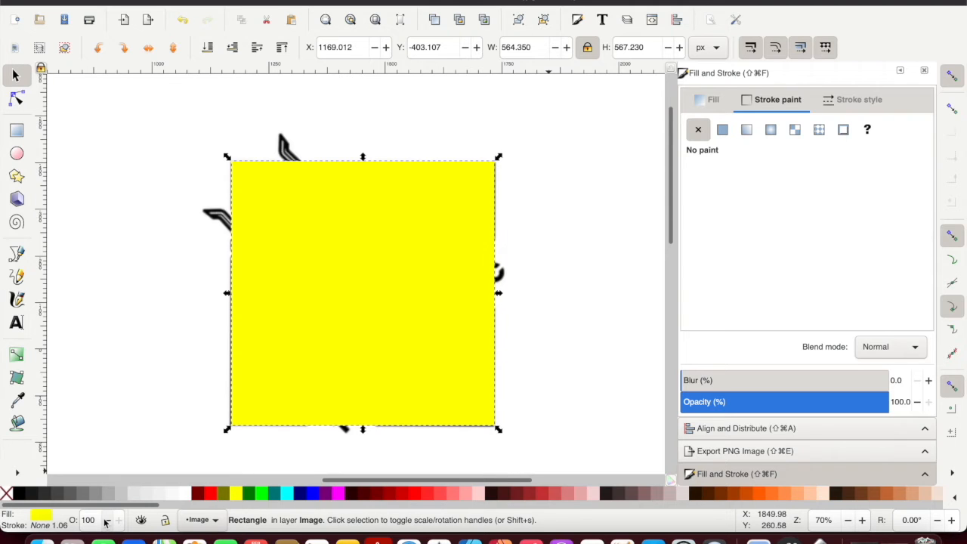
pyautogui.moveTo(96, 520); pyautogui.dragTo(82, 520)
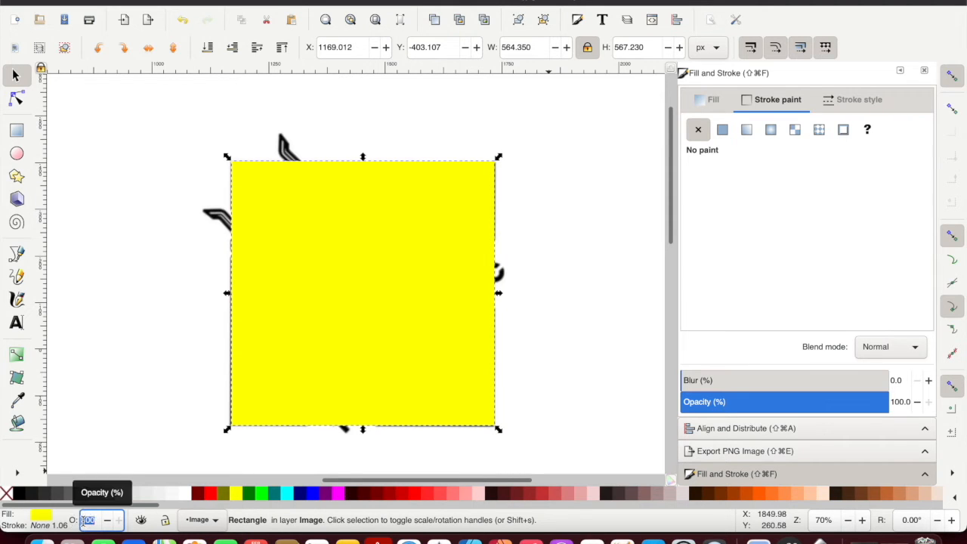
pyautogui.write('30')
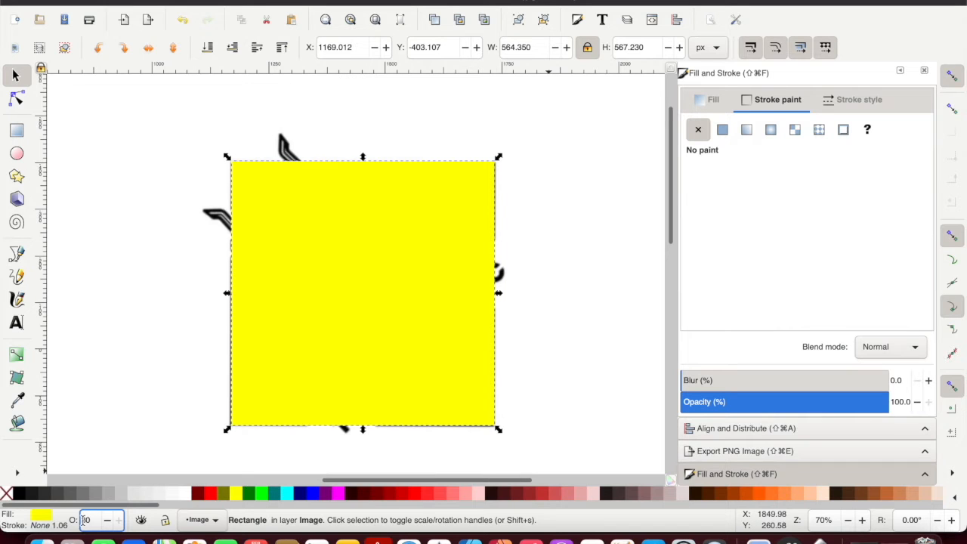
pyautogui.press('Return')
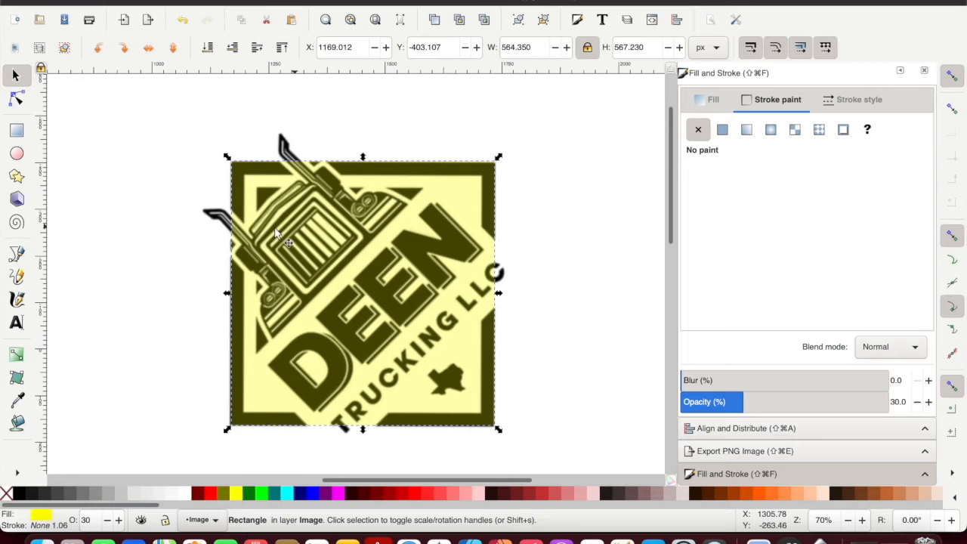
# Step: Nudge the yellow rectangle so its upper-left corner lines up with the outer corner of the reference frame
pyautogui.scroll(2, 275, 228)
pyautogui.hscroll(-4, 259, 225)
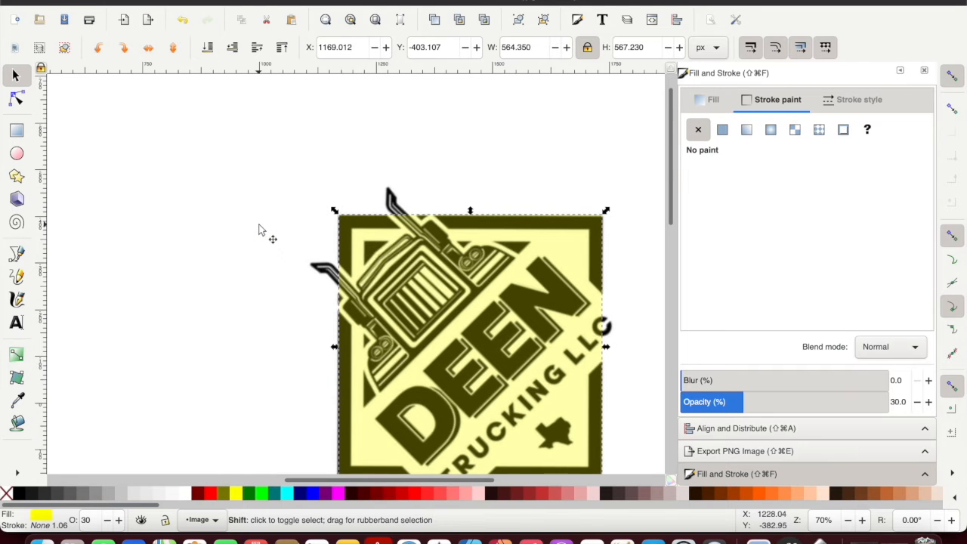
pyautogui.keyDown('ctrl'); pyautogui.scroll(5, 329, 241); pyautogui.keyUp('ctrl')
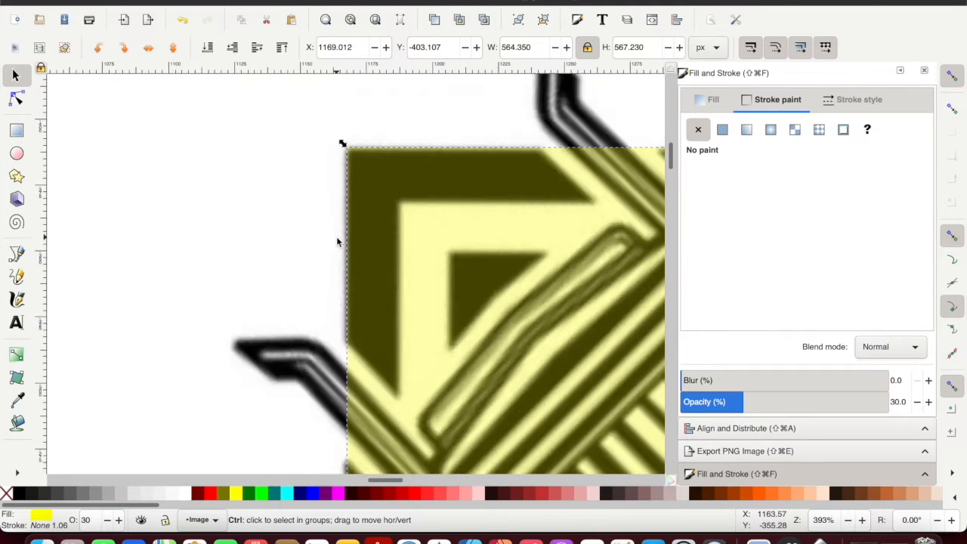
pyautogui.keyDown('ctrl'); pyautogui.scroll(1, 337, 241); pyautogui.keyUp('ctrl')
pyautogui.scroll(5, 400, 204)
pyautogui.moveTo(387, 239); pyautogui.dragTo(392, 244)
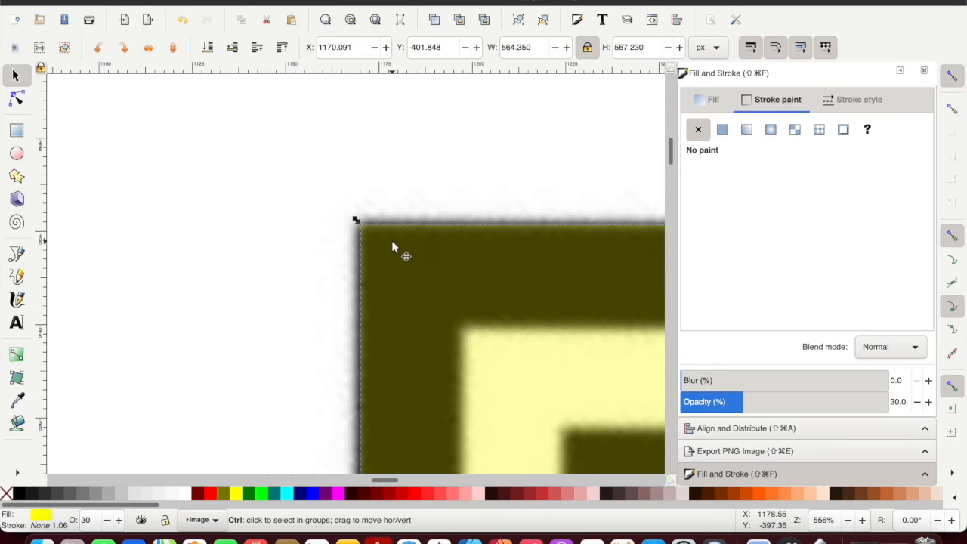
# Step: Shrink the yellow rectangle from its lower-right corner without locked proportions to fit the reference frame, about 562 by 566.4 px
pyautogui.keyDown('ctrl'); pyautogui.scroll(-7, 392, 243); pyautogui.keyUp('ctrl')
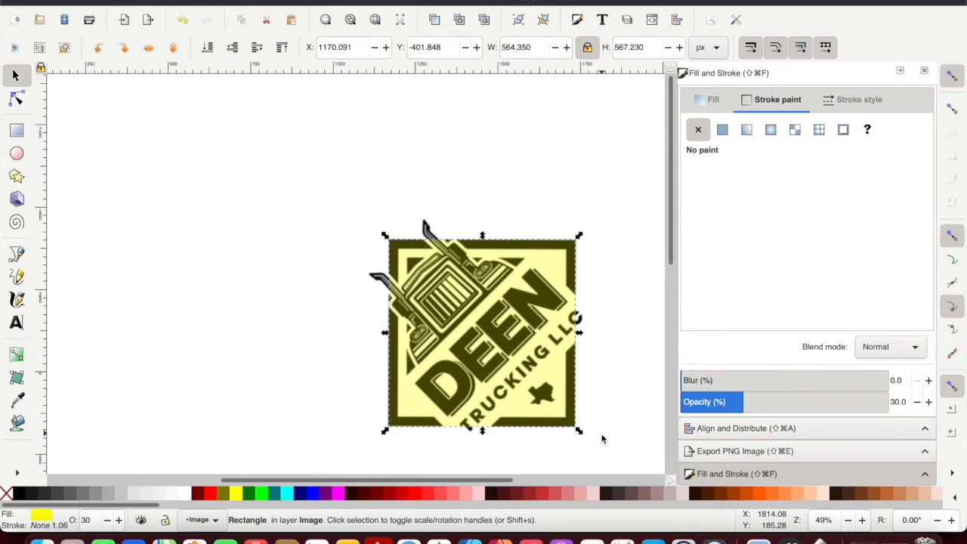
pyautogui.keyDown('ctrl'); pyautogui.scroll(2, 596, 437); pyautogui.keyUp('ctrl')
pyautogui.keyDown('ctrl'); pyautogui.scroll(4, 536, 423); pyautogui.keyUp('ctrl')
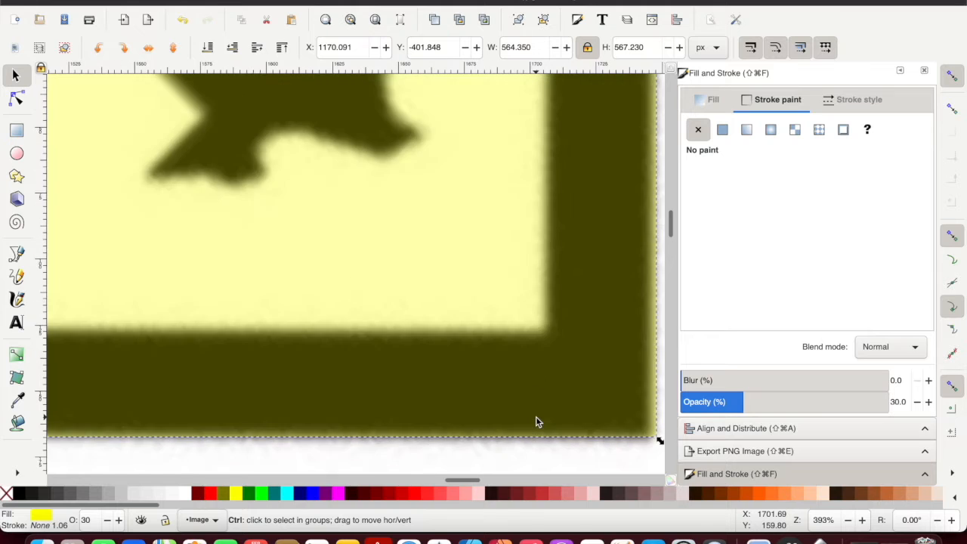
pyautogui.keyDown('ctrl'); pyautogui.scroll(3, 609, 429); pyautogui.keyUp('ctrl')
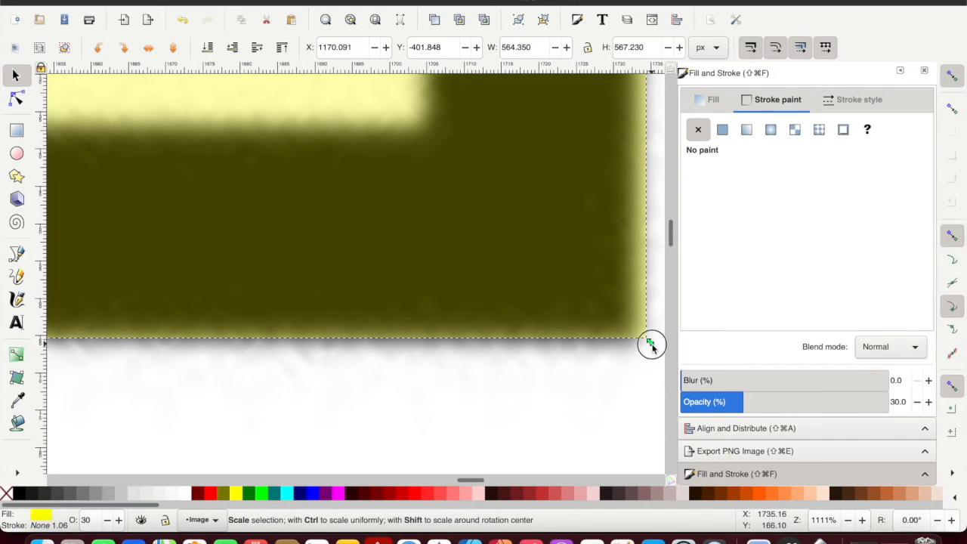
pyautogui.moveTo(650, 345); pyautogui.dragTo(636, 342)
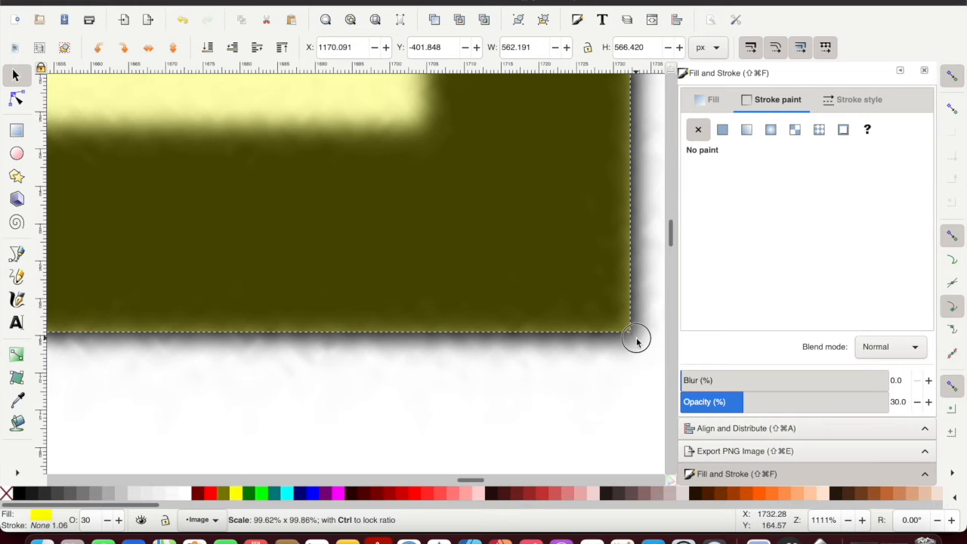
pyautogui.moveTo(636, 341); pyautogui.dragTo(635, 342)
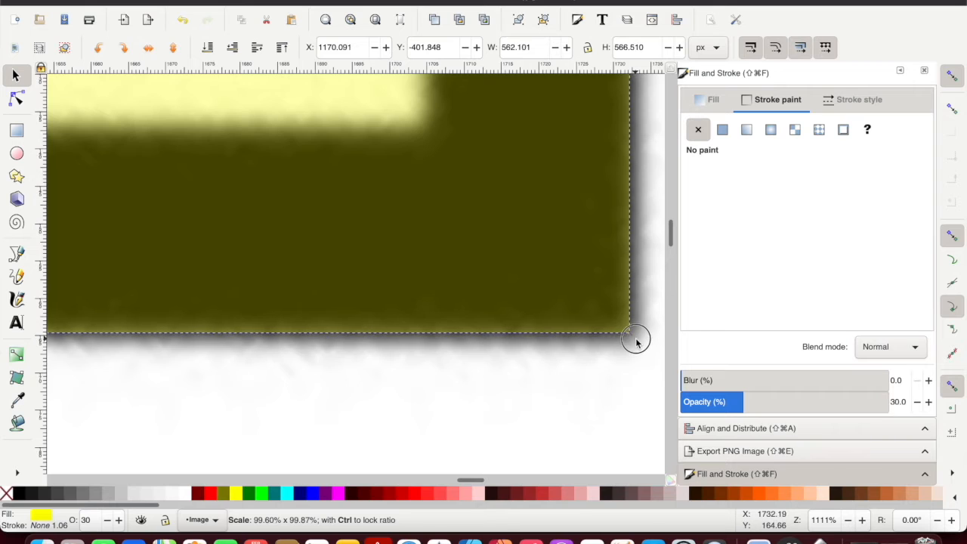
pyautogui.moveTo(637, 342)
pyautogui.mouseDown()
pyautogui.moveTo(648, 352)
pyautogui.moveTo(630, 336)
pyautogui.mouseUp()
pyautogui.keyDown('ctrl'); pyautogui.scroll(-1, 495, 401); pyautogui.keyUp('ctrl')
pyautogui.keyDown('ctrl'); pyautogui.scroll(-5, 495, 400); pyautogui.keyUp('ctrl')
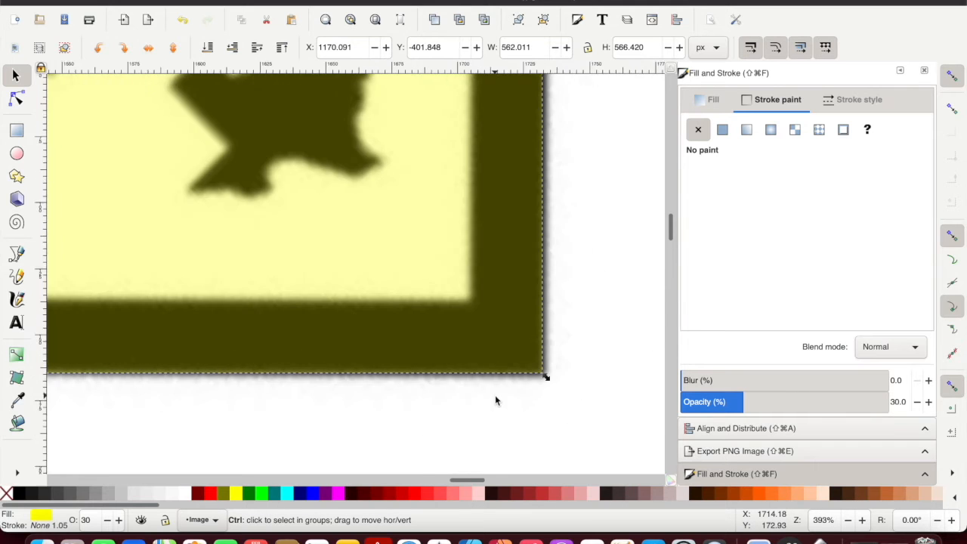
# Step: Set the yellow rectangle's width and height to 564 px each and lock its proportions
pyautogui.scroll(5, 516, 345)
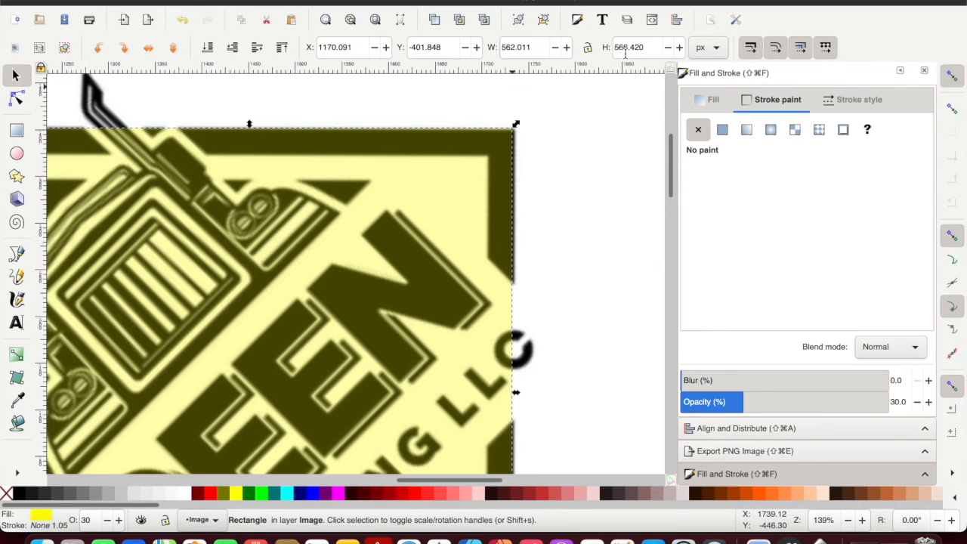
pyautogui.click(516, 46)
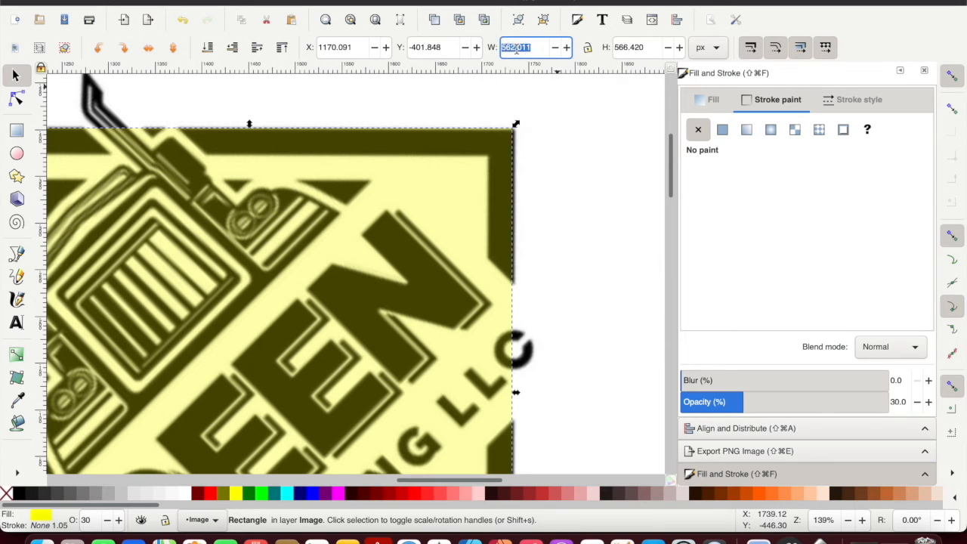
pyautogui.write('564')
pyautogui.press('Return')
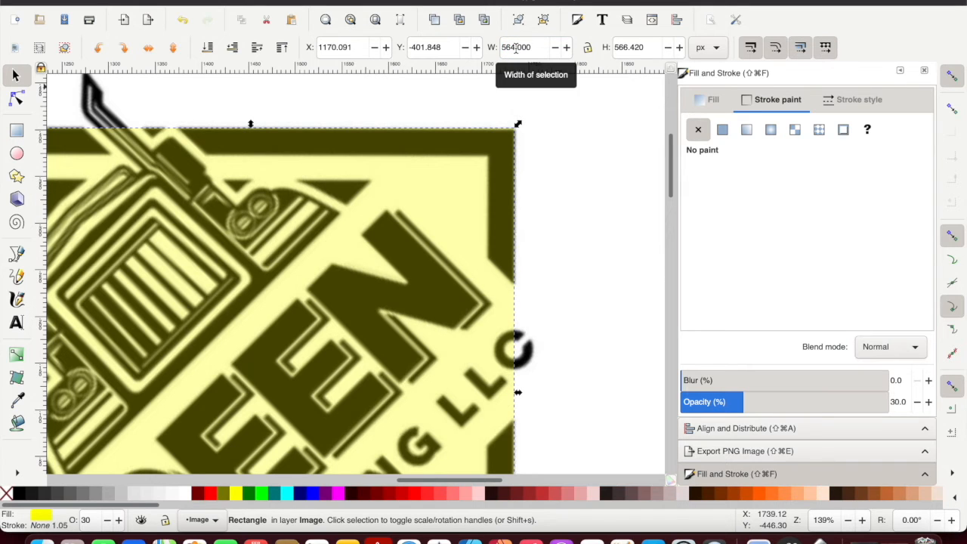
pyautogui.click(627, 47)
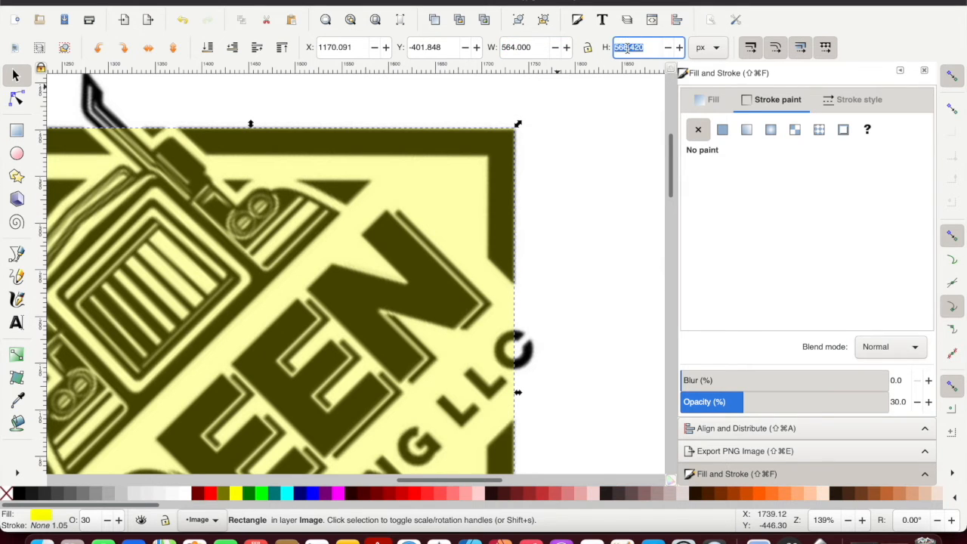
pyautogui.write('564')
pyautogui.press('Return')
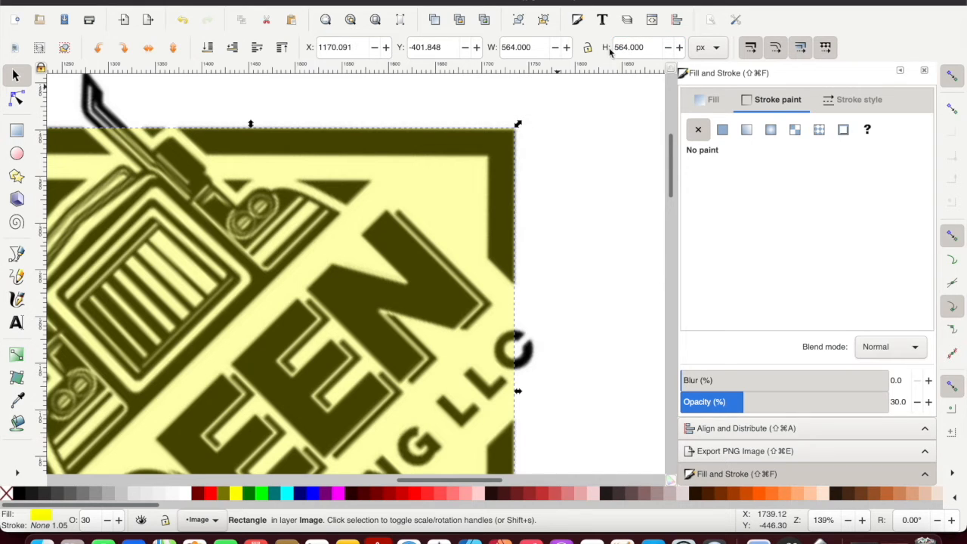
pyautogui.click(587, 47)
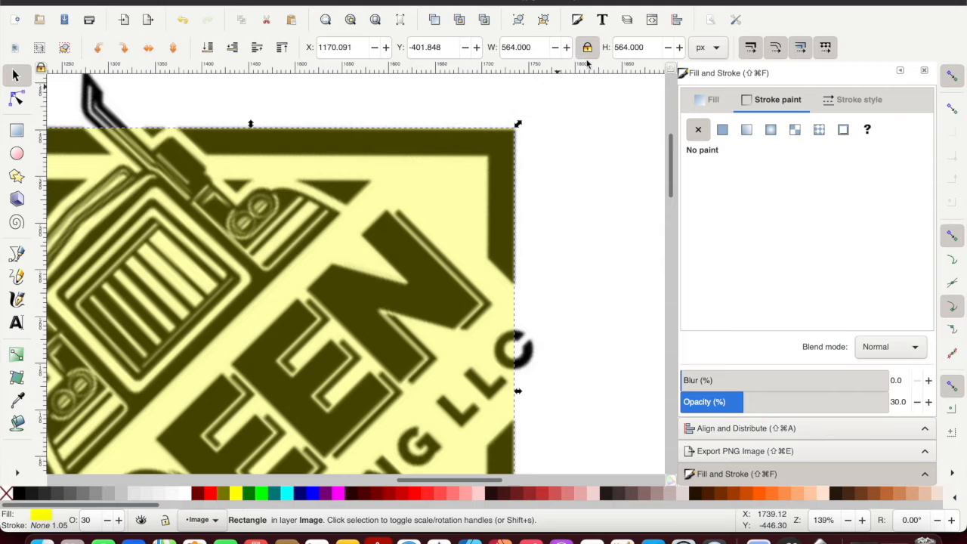
# Step: Duplicate the 564 px yellow square in place and fill the copy with cyan
pyautogui.scroll(-1, 392, 217)
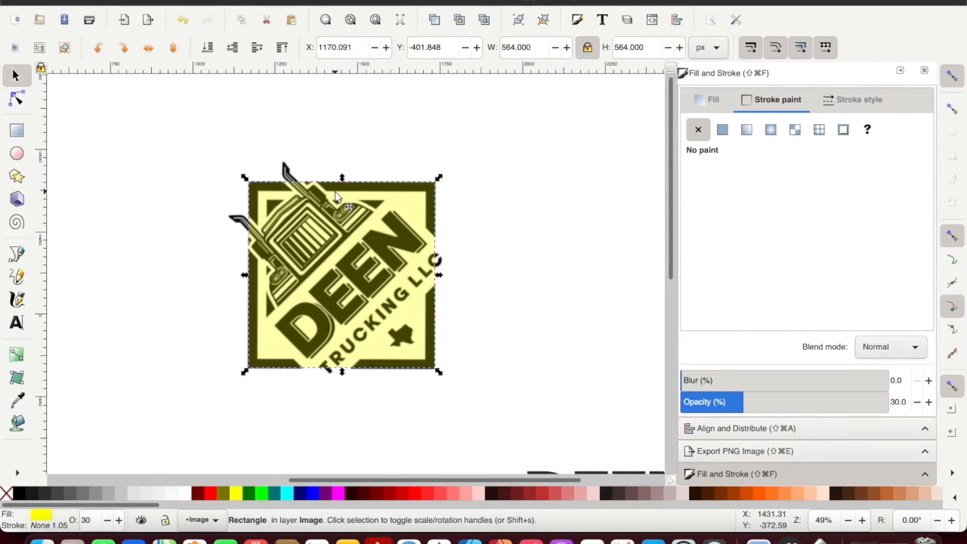
pyautogui.scroll(1, 392, 255)
pyautogui.scroll(1, 393, 254)
pyautogui.scroll(-1, 392, 255)
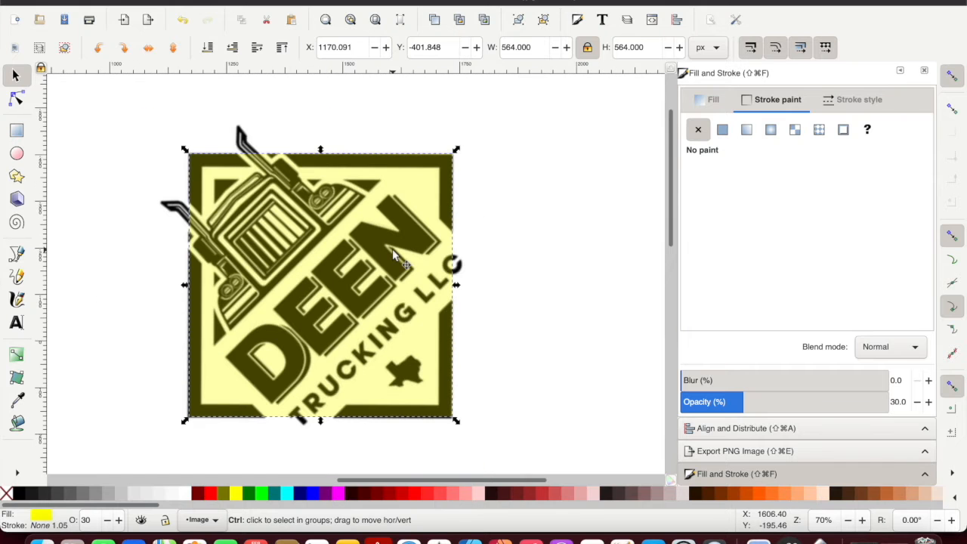
pyautogui.click(523, 182)
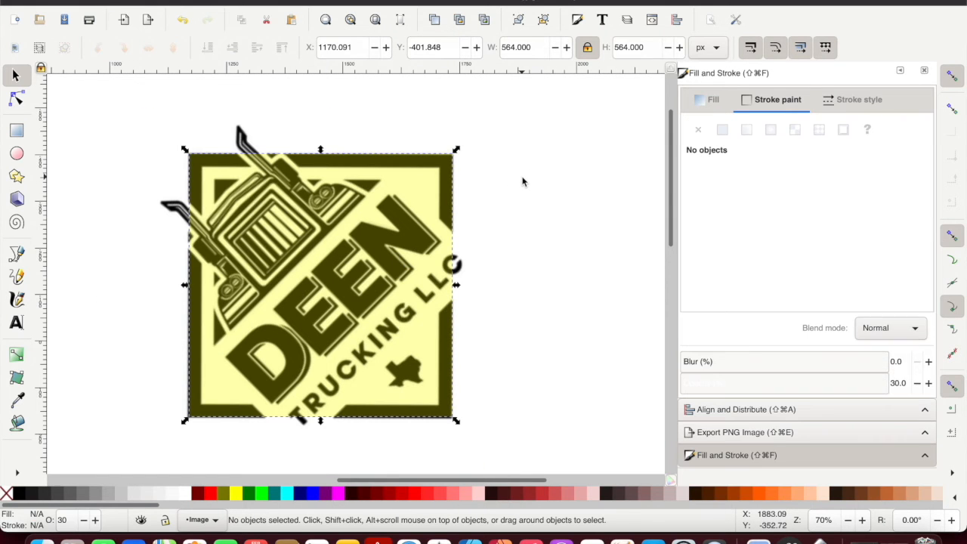
pyautogui.click(425, 173)
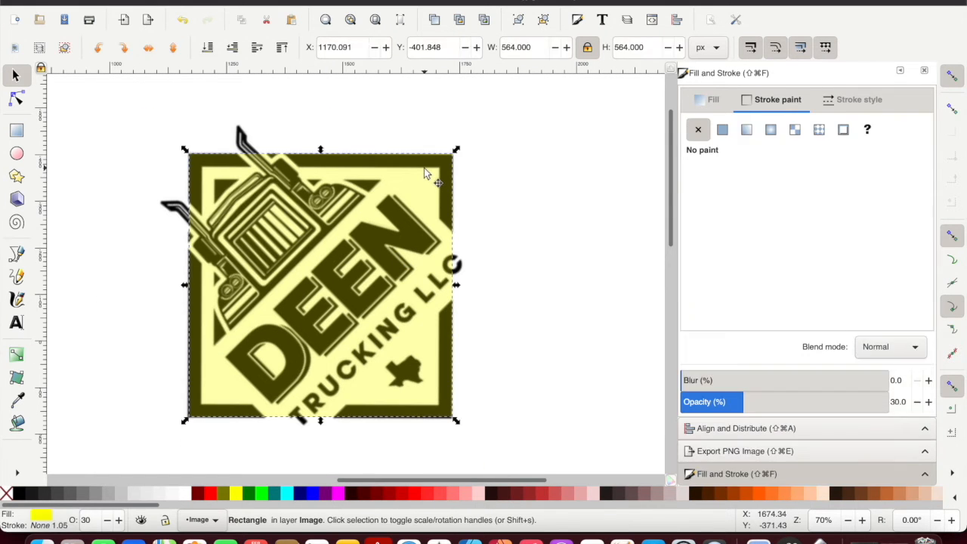
pyautogui.press('alt')
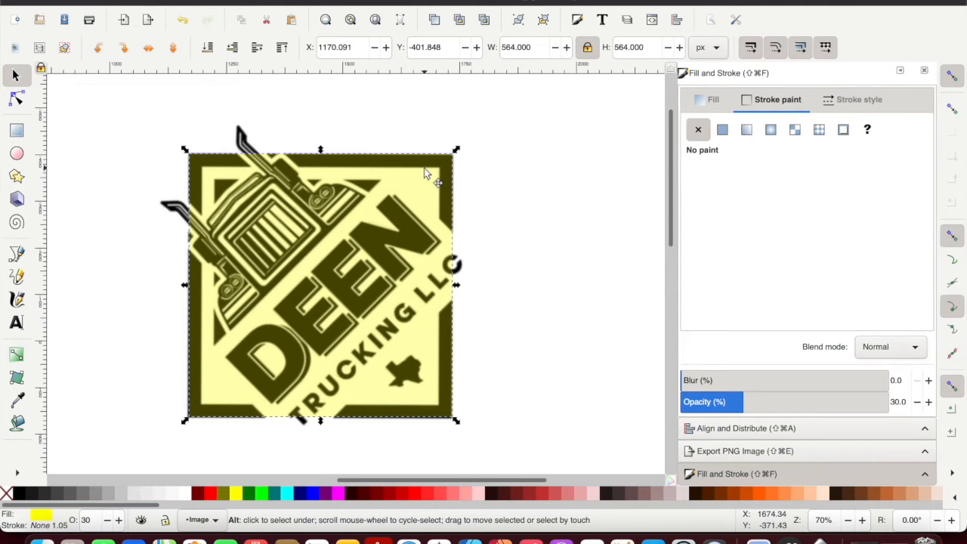
pyautogui.press('super+d')
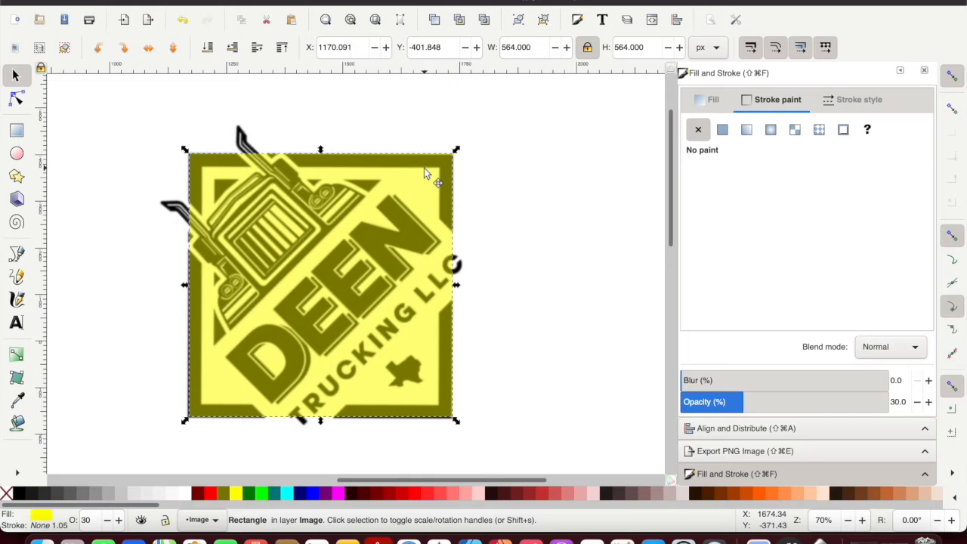
pyautogui.click(289, 496)
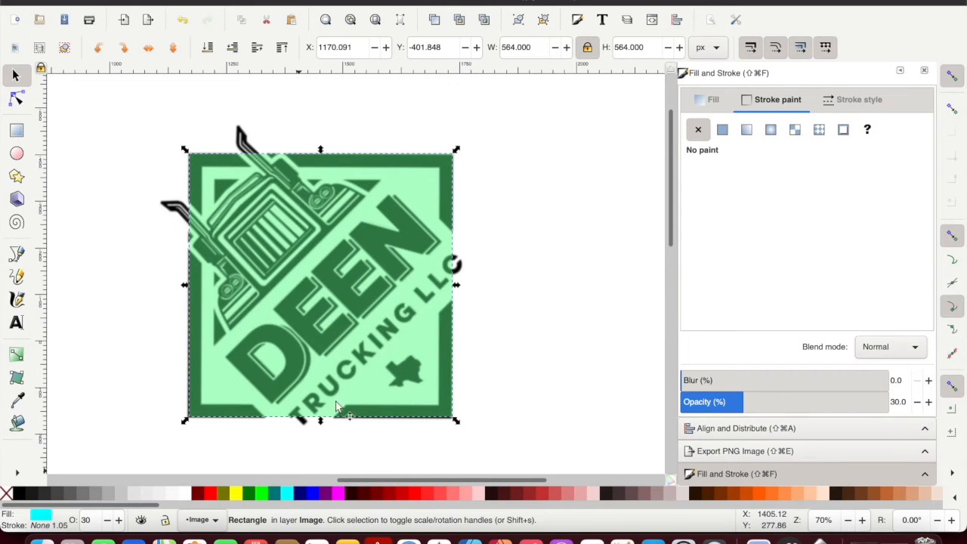
# Step: Shrink the cyan square uniformly about its center to about 512 px to fit inside the frame's dark outer border
pyautogui.press('shift')
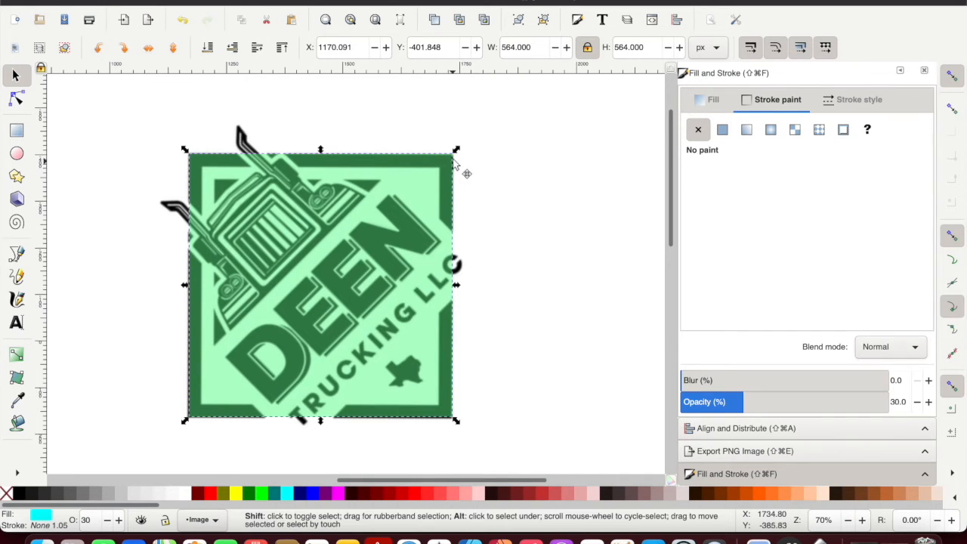
pyautogui.click(456, 152)
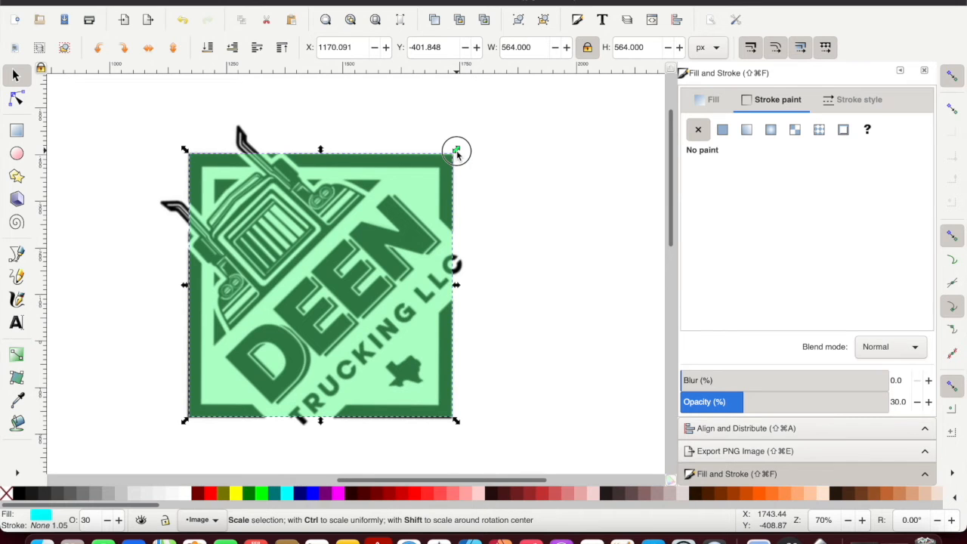
pyautogui.moveTo(456, 155)
pyautogui.mouseDown()
pyautogui.moveTo(375, 231)
pyautogui.moveTo(448, 166)
pyautogui.mouseUp()
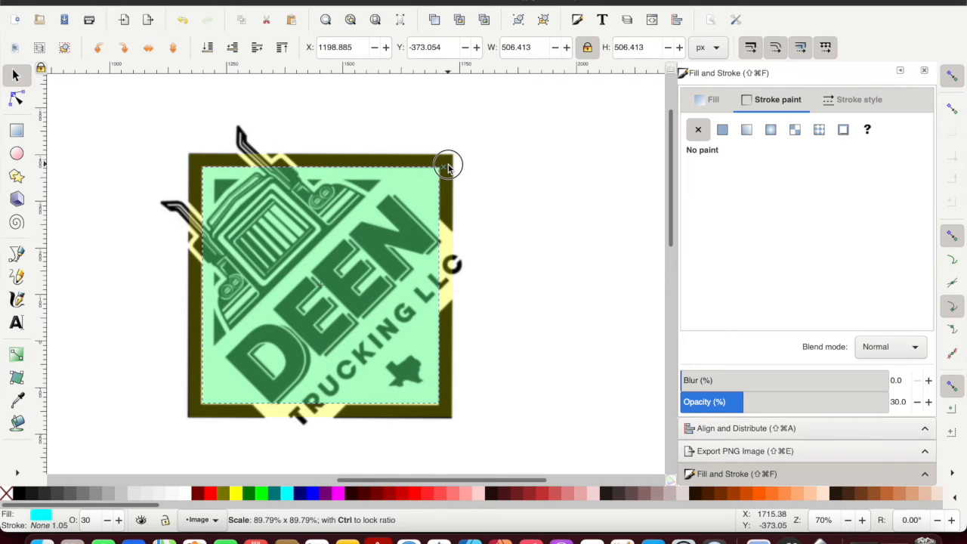
pyautogui.moveTo(448, 166); pyautogui.dragTo(450, 167)
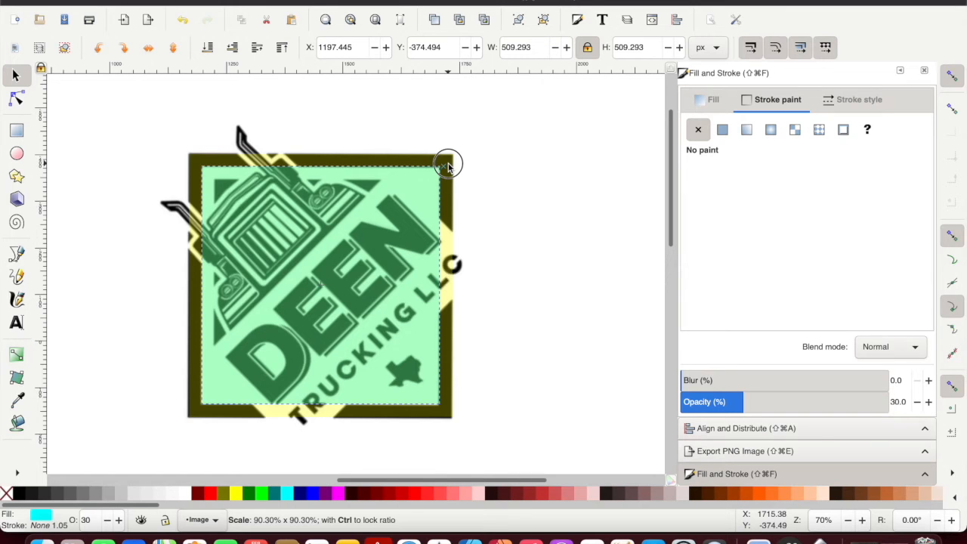
pyautogui.moveTo(448, 166); pyautogui.dragTo(445, 165)
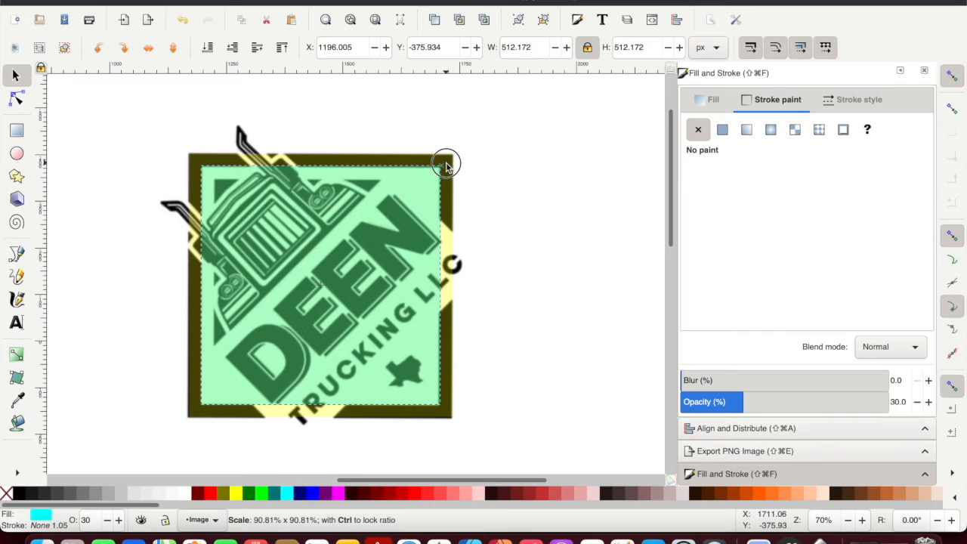
pyautogui.moveTo(446, 166); pyautogui.dragTo(446, 165)
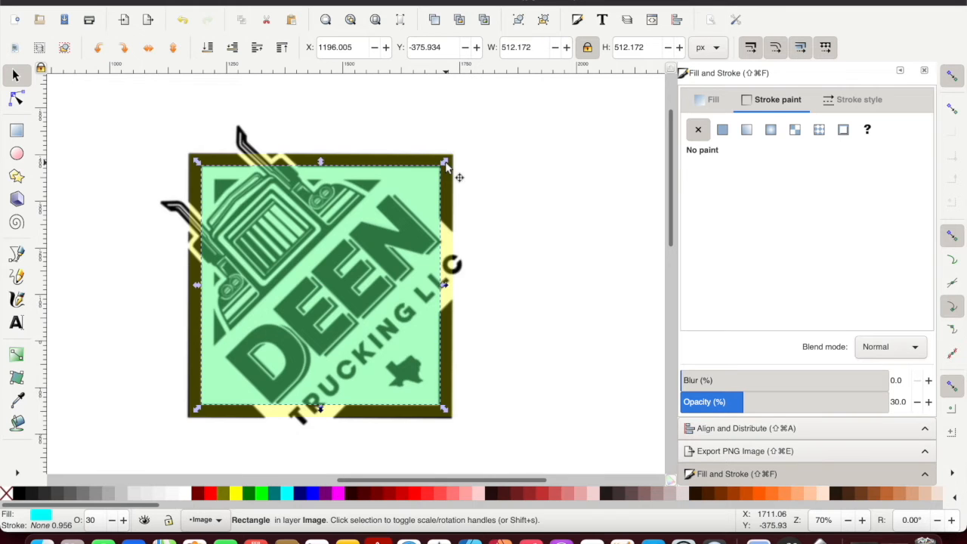
pyautogui.click(499, 190)
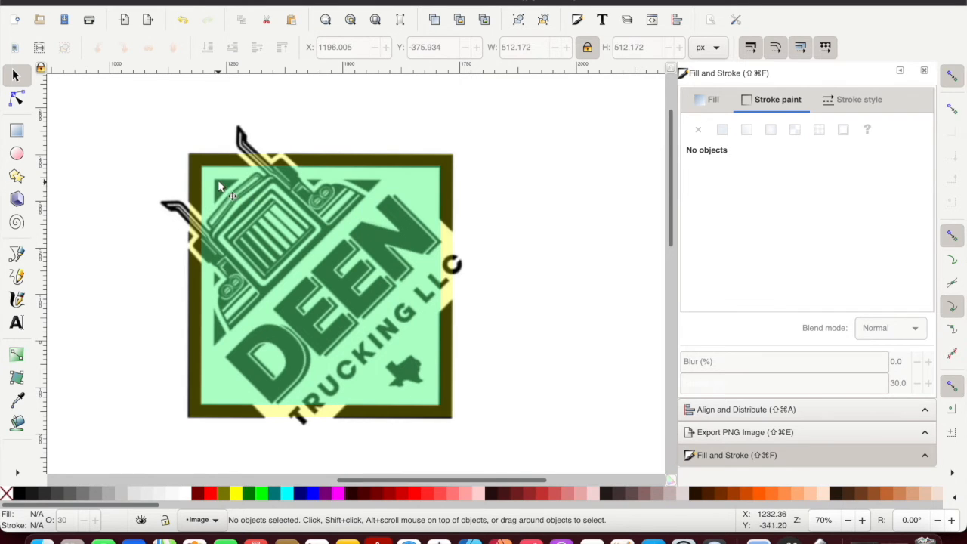
# Step: Duplicate the cyan square as an orange copy and shrink it about its center to about 455 px, matching the inner dark shapes
pyautogui.click(306, 254)
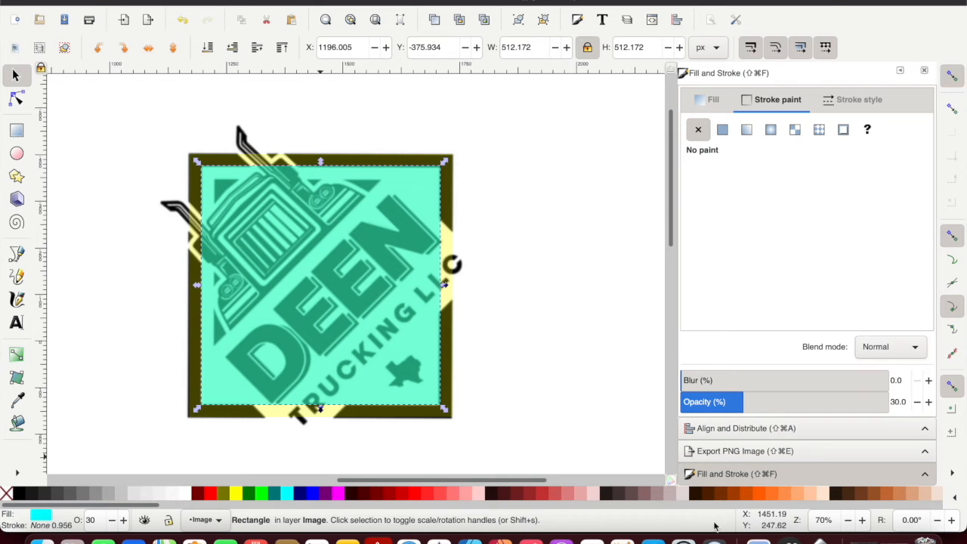
pyautogui.click(760, 498)
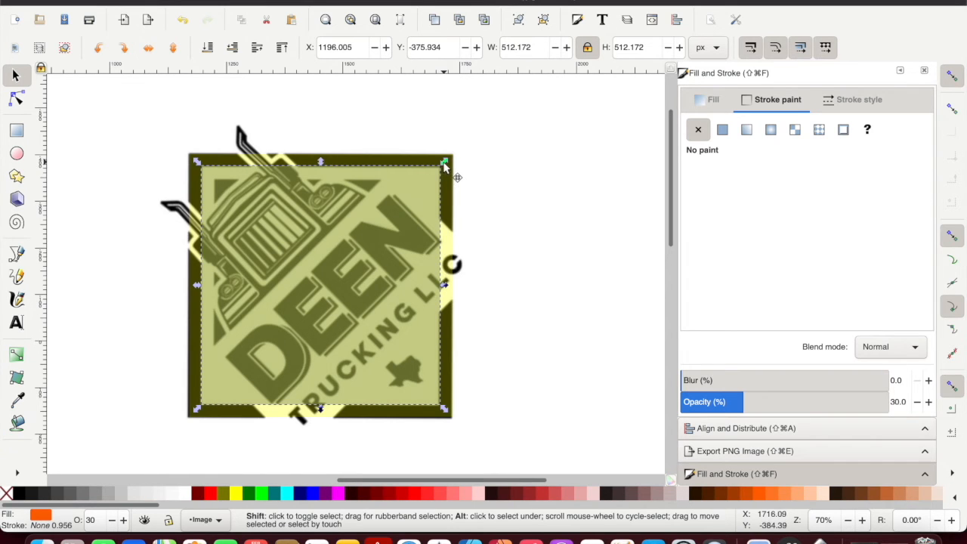
pyautogui.moveTo(444, 164); pyautogui.dragTo(437, 180)
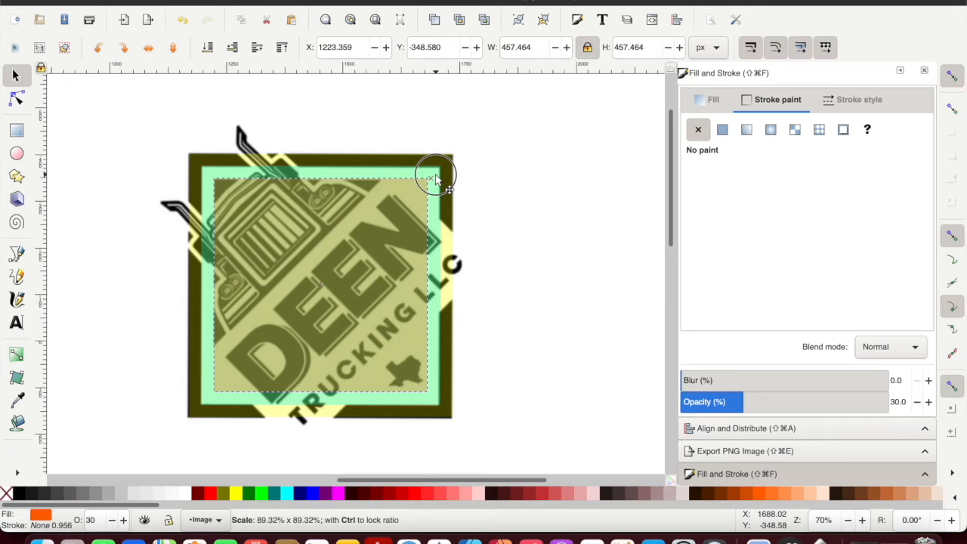
pyautogui.moveTo(436, 175); pyautogui.dragTo(435, 176)
pyautogui.moveTo(435, 179); pyautogui.dragTo(436, 179)
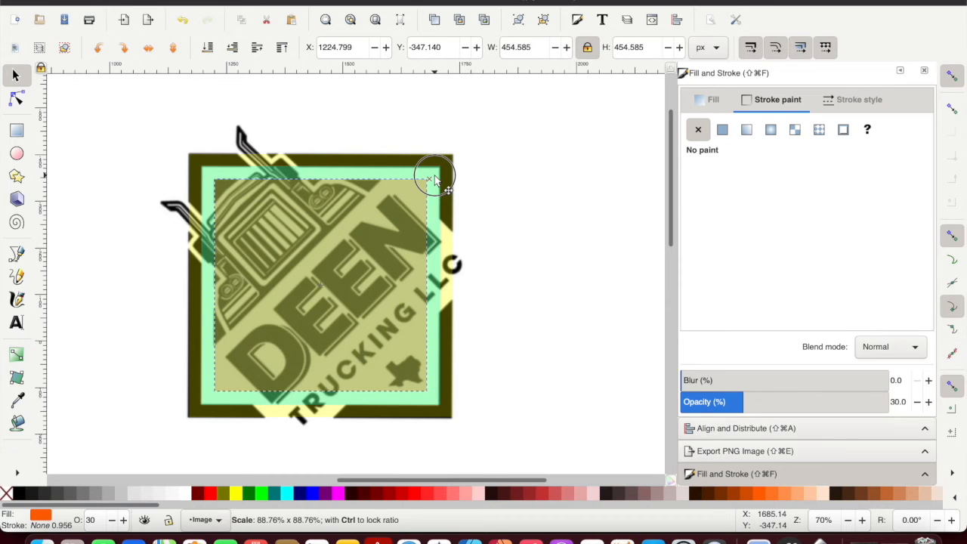
pyautogui.moveTo(435, 179); pyautogui.dragTo(436, 180)
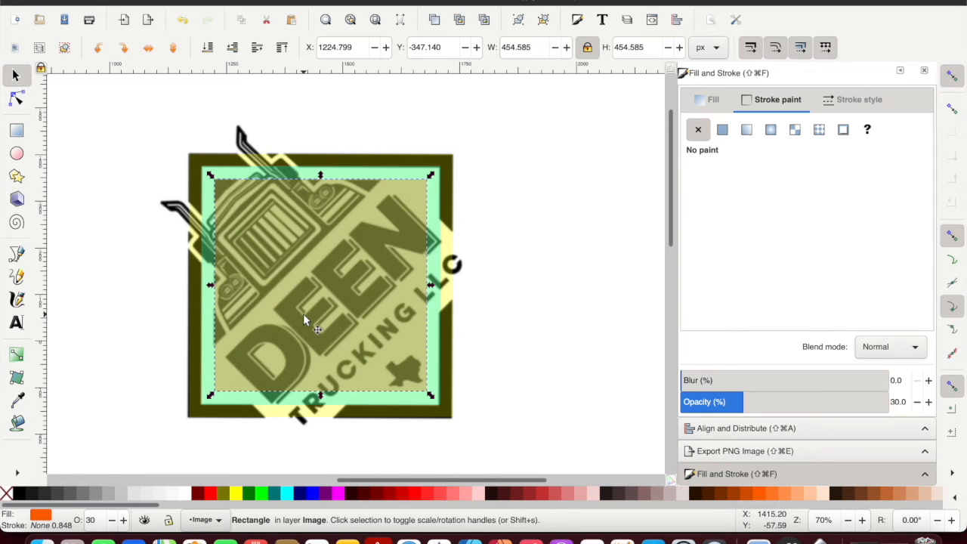
# Step: Duplicate the outer yellow square and move the copy to the lower right, partly off the logo
pyautogui.click(449, 161)
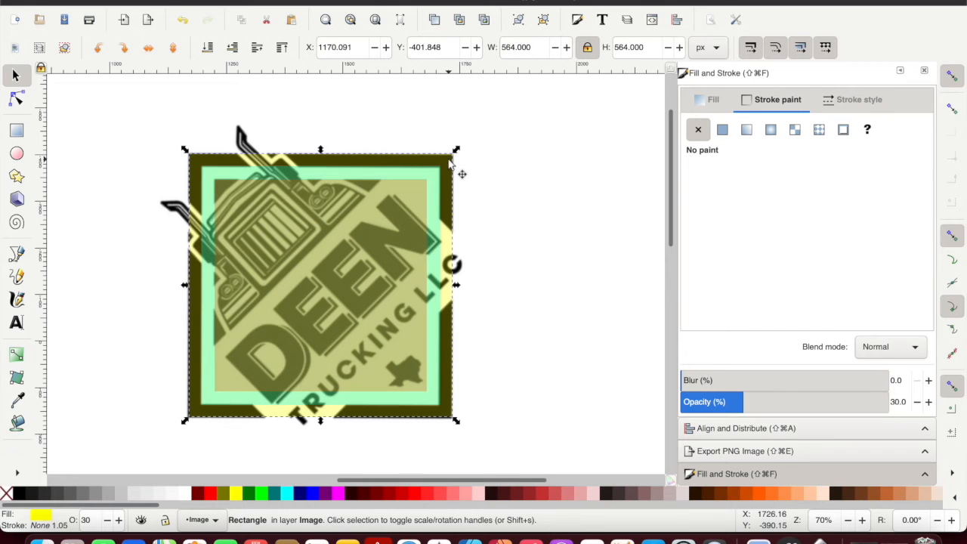
pyautogui.press('super+d')
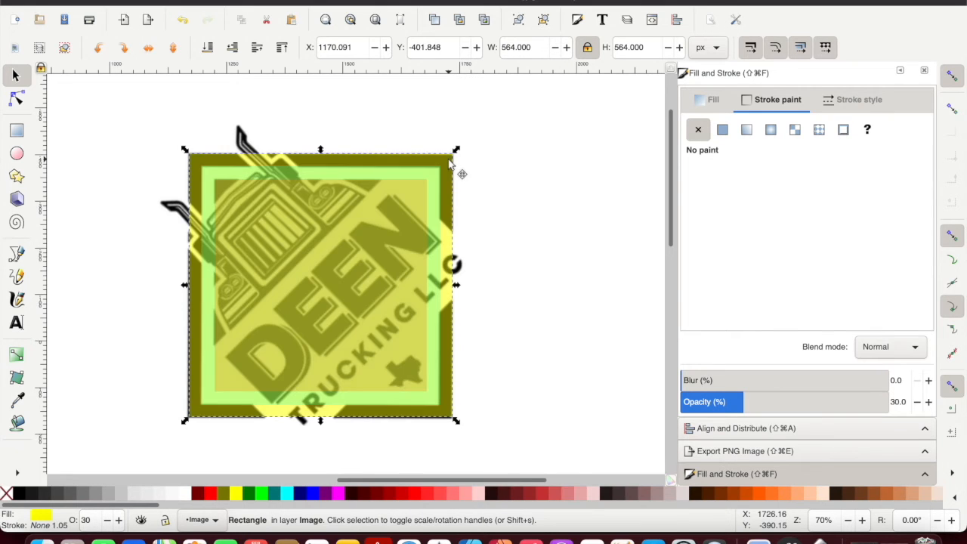
pyautogui.moveTo(450, 161); pyautogui.dragTo(614, 198)
# Step: Rotate the yellow copy about 45 degrees into a diamond and align its upper-left edge with the band edge above the DEEN lettering
pyautogui.click(617, 187)
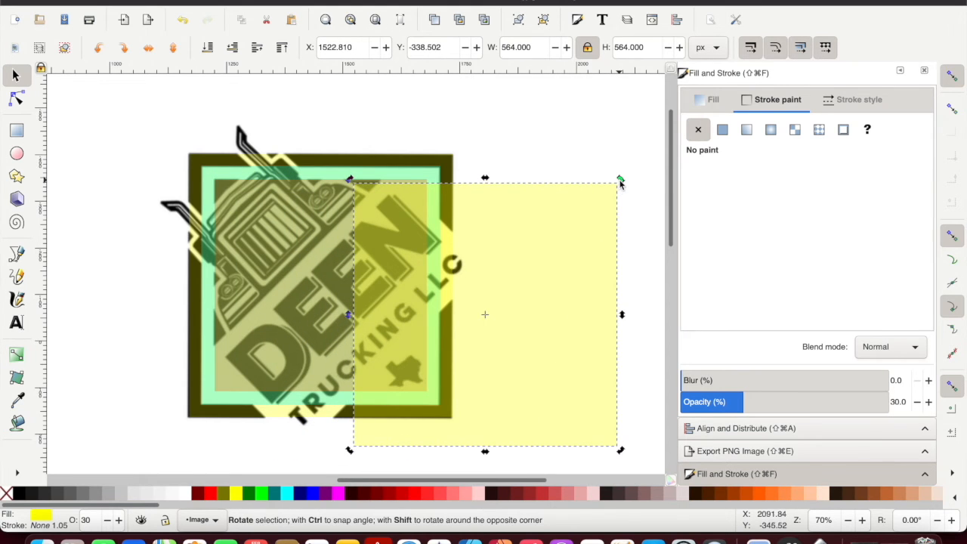
pyautogui.moveTo(621, 182); pyautogui.dragTo(523, 291)
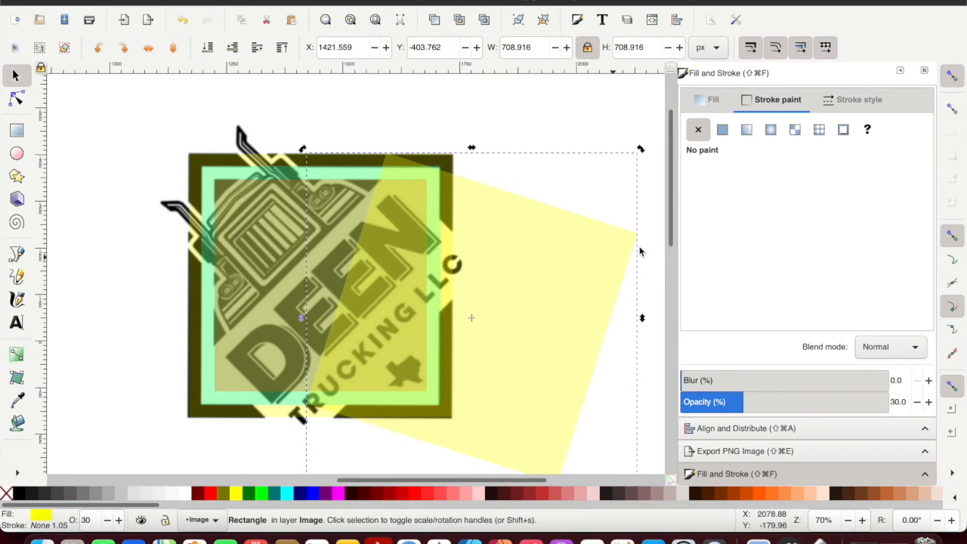
pyautogui.moveTo(641, 151); pyautogui.dragTo(617, 267)
pyautogui.moveTo(545, 305); pyautogui.dragTo(488, 324)
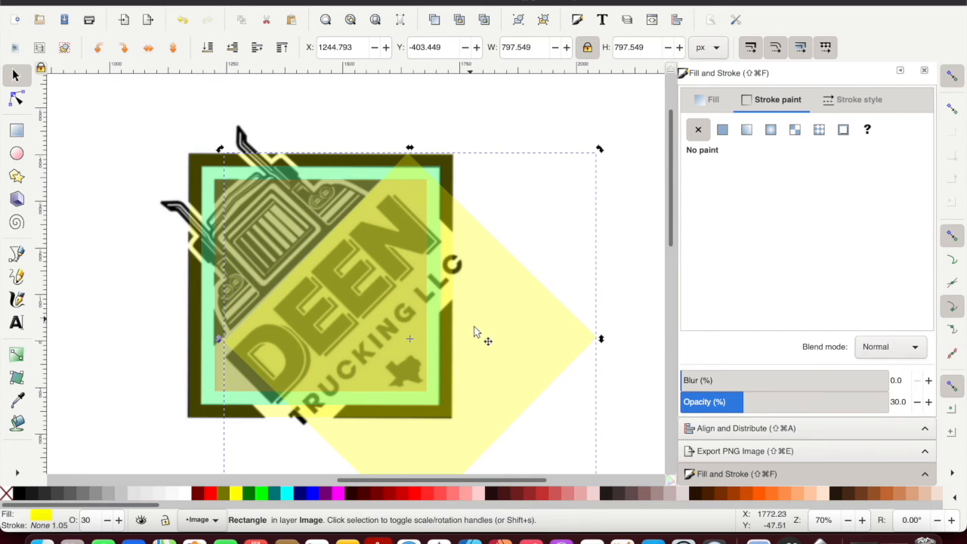
pyautogui.moveTo(602, 149); pyautogui.dragTo(603, 156)
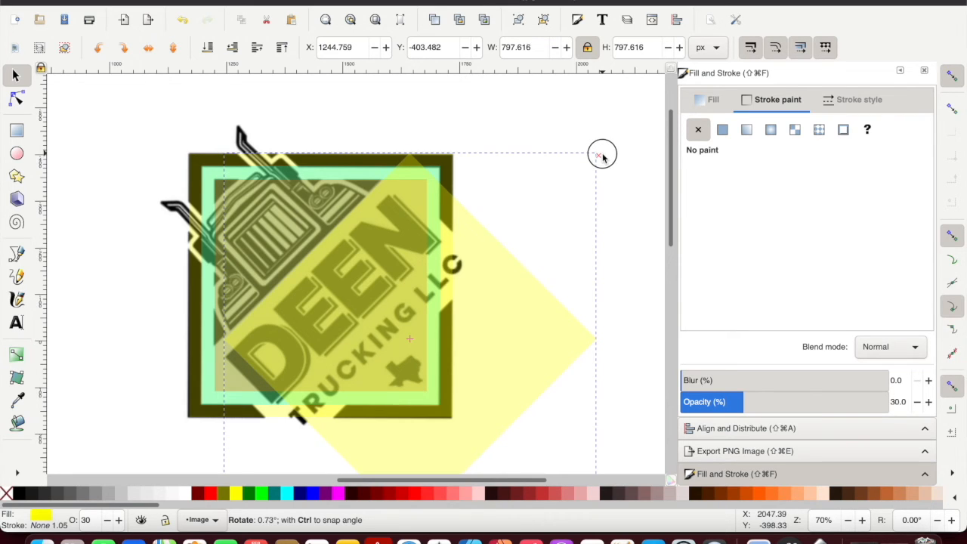
pyautogui.moveTo(602, 156); pyautogui.dragTo(601, 150)
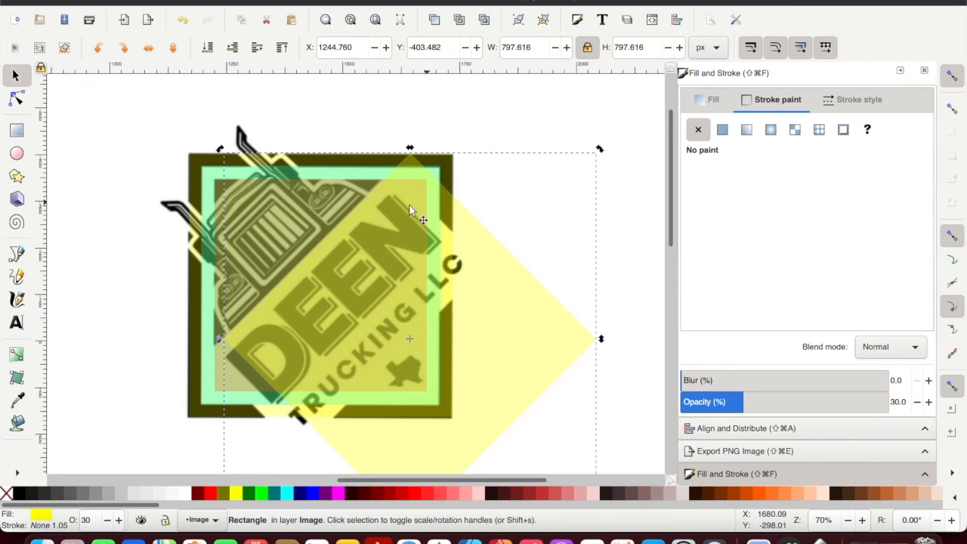
pyautogui.scroll(4, 363, 209)
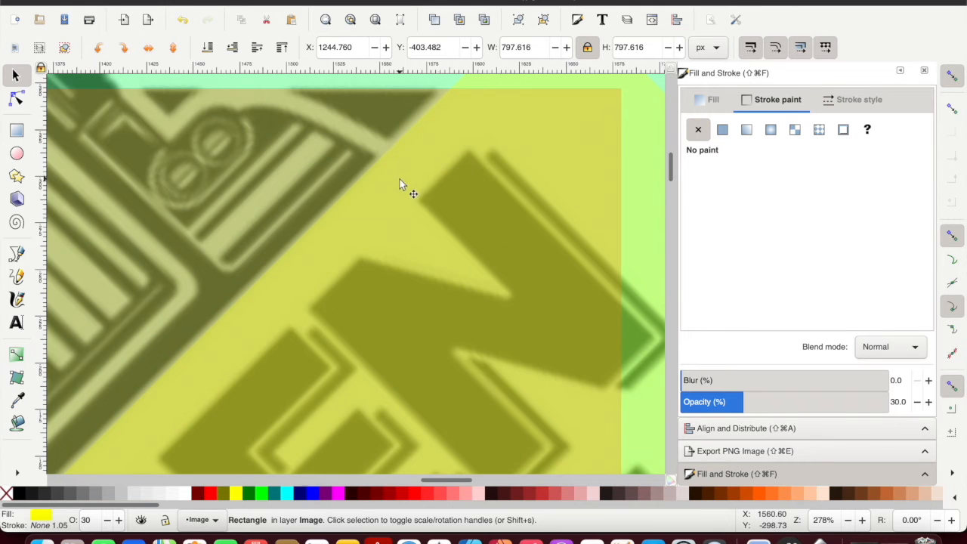
pyautogui.scroll(-2, 392, 183)
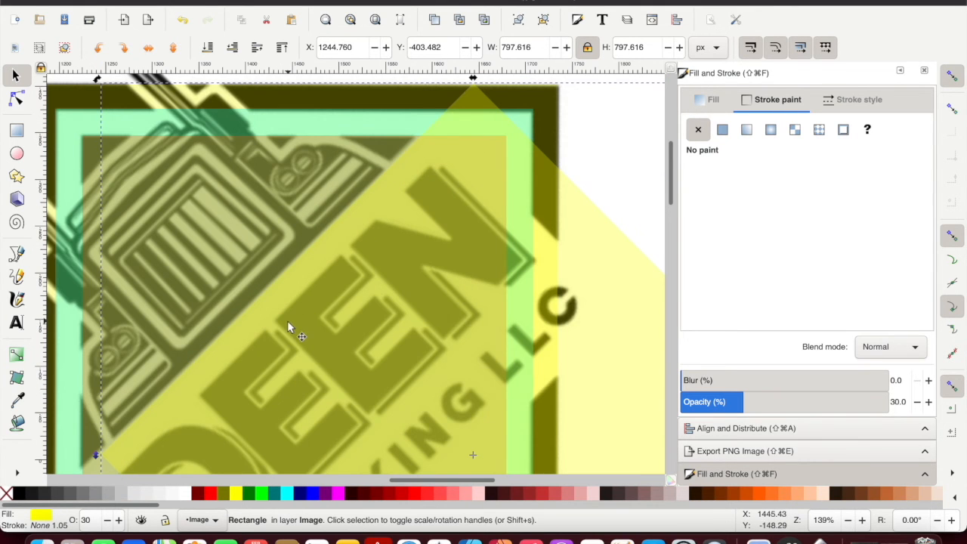
pyautogui.scroll(-3, 267, 321)
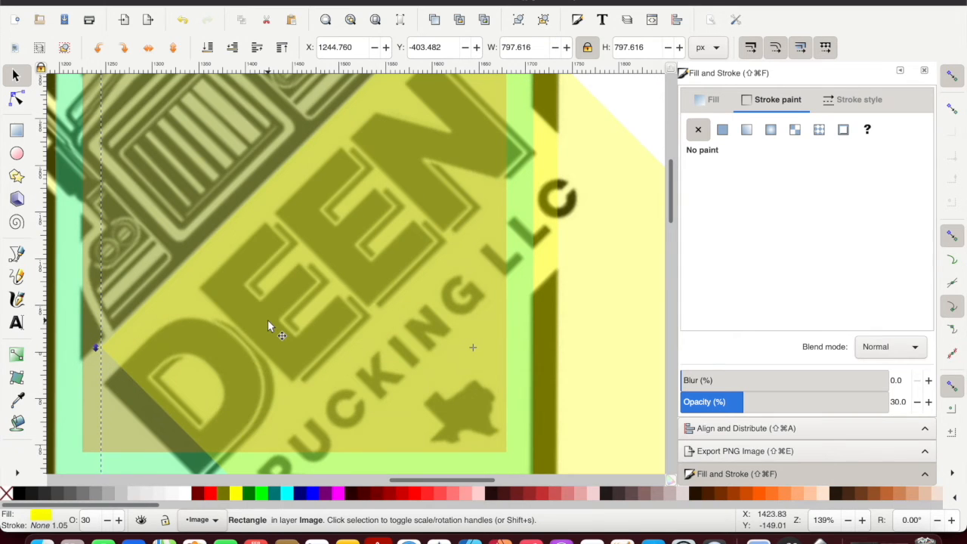
pyautogui.keyDown('alt'); pyautogui.click(267, 320); pyautogui.keyUp('alt')
pyautogui.scroll(-2, 268, 321)
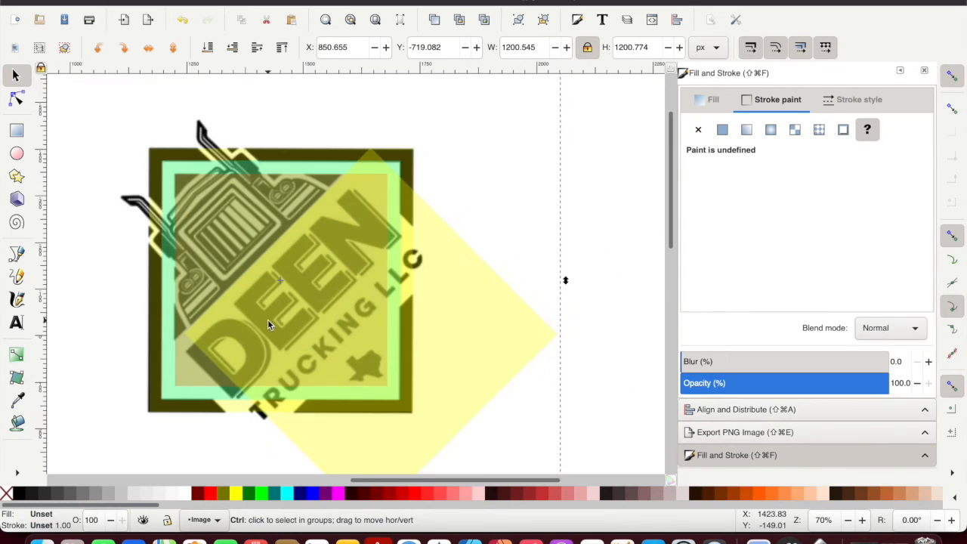
pyautogui.click(298, 344)
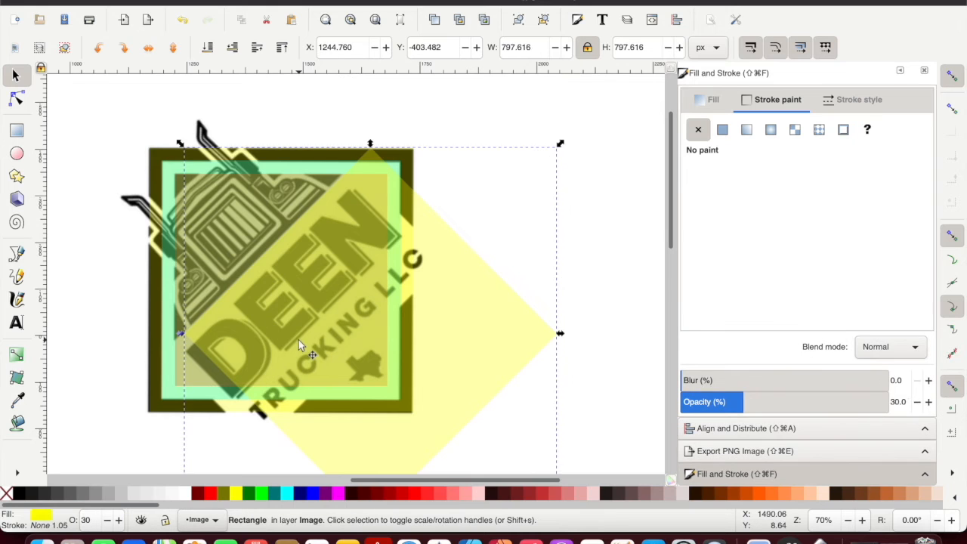
pyautogui.click(612, 360)
pyautogui.click(459, 300)
pyautogui.moveTo(370, 143); pyautogui.dragTo(391, 99)
pyautogui.press('super+z')
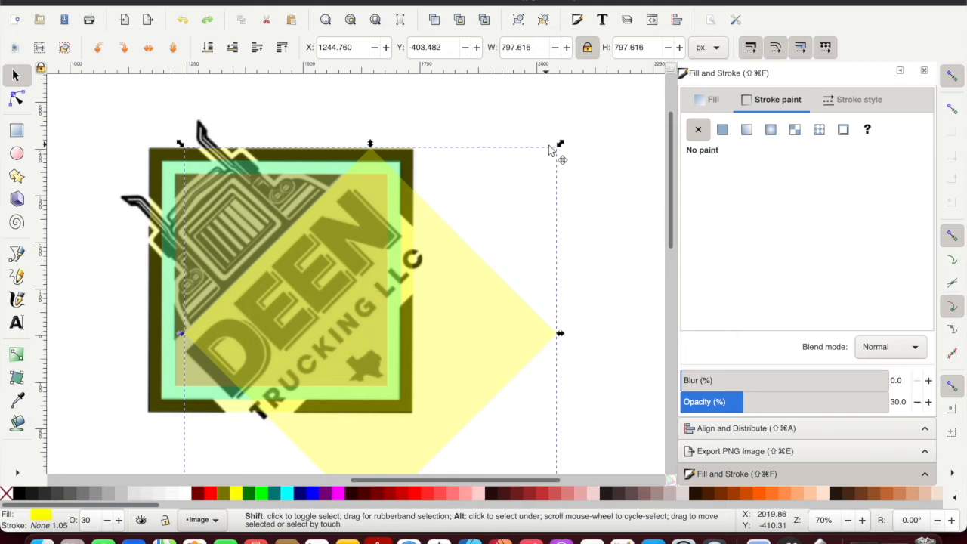
# Step: Enlarge the yellow diamond about its center to about 1330 px wide and move its upper-left edge back along the band above DEEN
pyautogui.moveTo(560, 143); pyautogui.dragTo(695, 53)
pyautogui.scroll(-5, 383, 305)
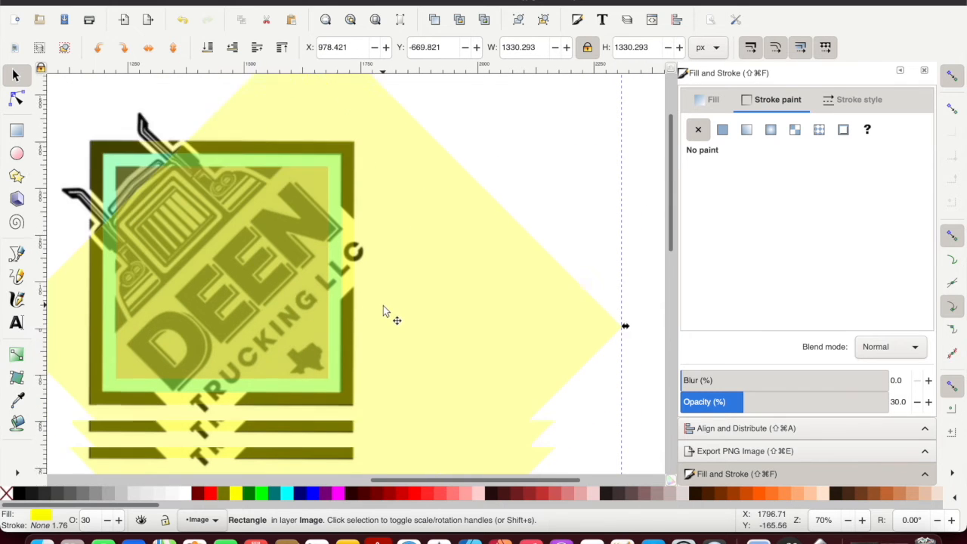
pyautogui.moveTo(272, 347); pyautogui.dragTo(320, 412)
pyautogui.scroll(5, 297, 404)
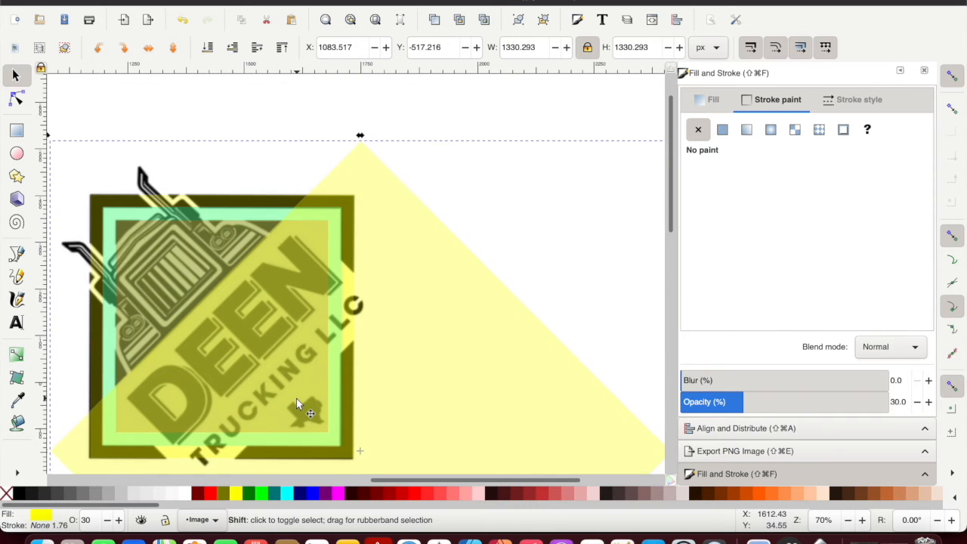
pyautogui.hscroll(-3, 297, 398)
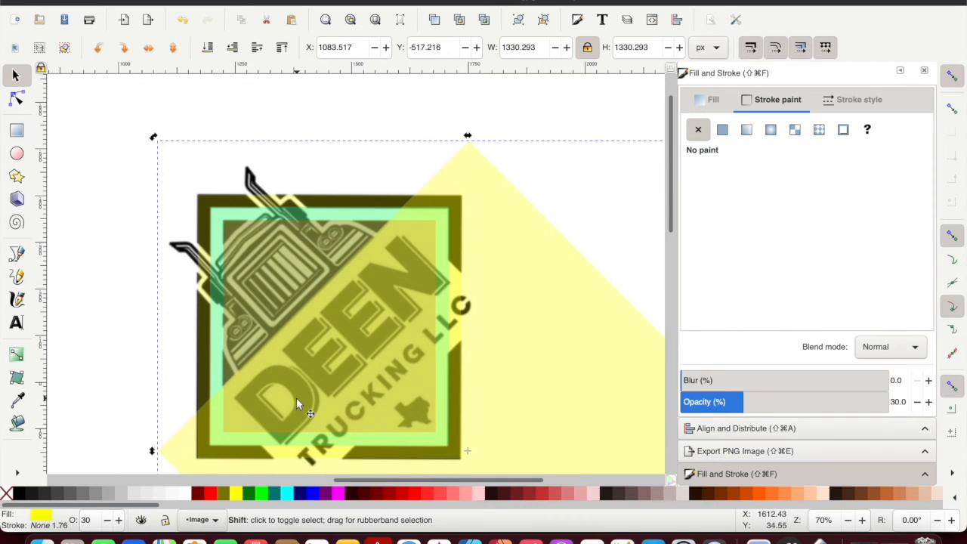
# Step: Cycle through the stacked shapes over the logo to check the orange square, the reference image and the yellow diamond
pyautogui.keyDown('alt'); pyautogui.click(276, 364); pyautogui.keyUp('alt')
pyautogui.keyDown('alt'); pyautogui.click(276, 365); pyautogui.keyUp('alt')
pyautogui.keyDown('alt'); pyautogui.click(276, 364); pyautogui.keyUp('alt')
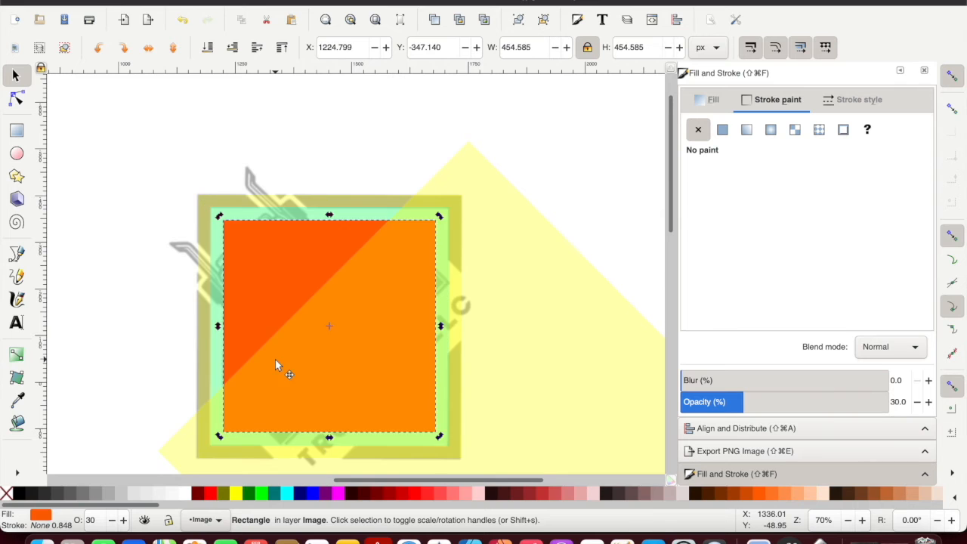
pyautogui.keyDown('alt'); pyautogui.click(276, 364); pyautogui.keyUp('alt')
pyautogui.keyDown('alt'); pyautogui.click(275, 364); pyautogui.keyUp('alt')
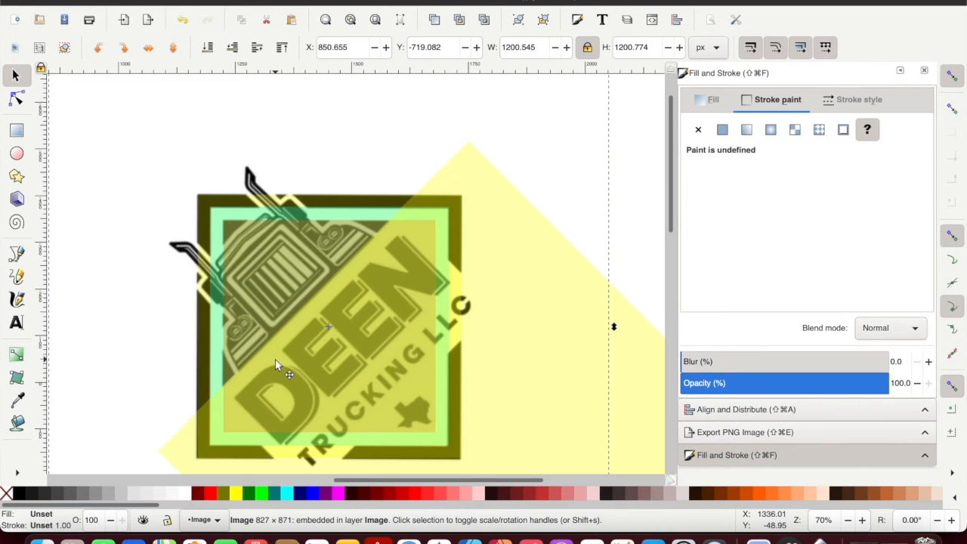
pyautogui.click(509, 411)
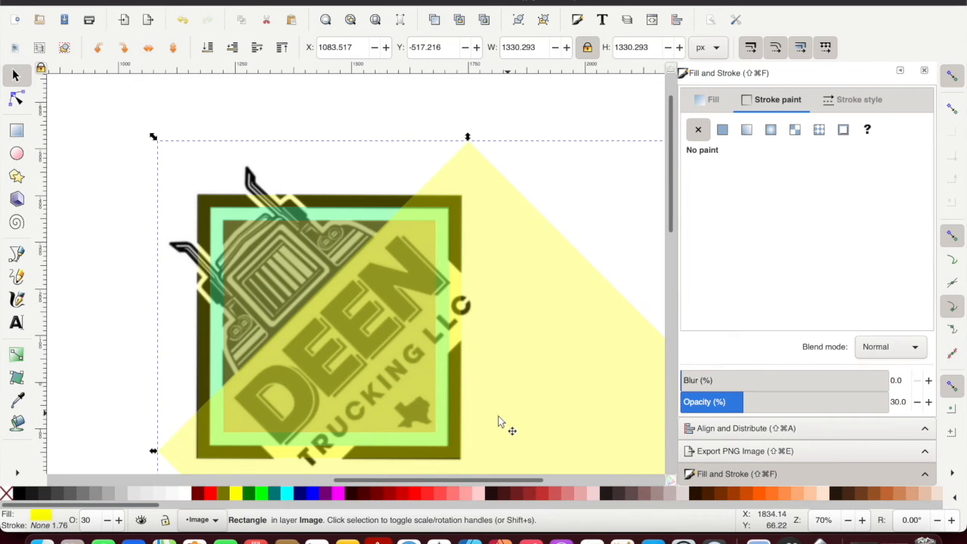
pyautogui.keyDown('alt'); pyautogui.click(498, 416); pyautogui.keyUp('alt')
pyautogui.keyDown('alt'); pyautogui.click(498, 417); pyautogui.keyUp('alt')
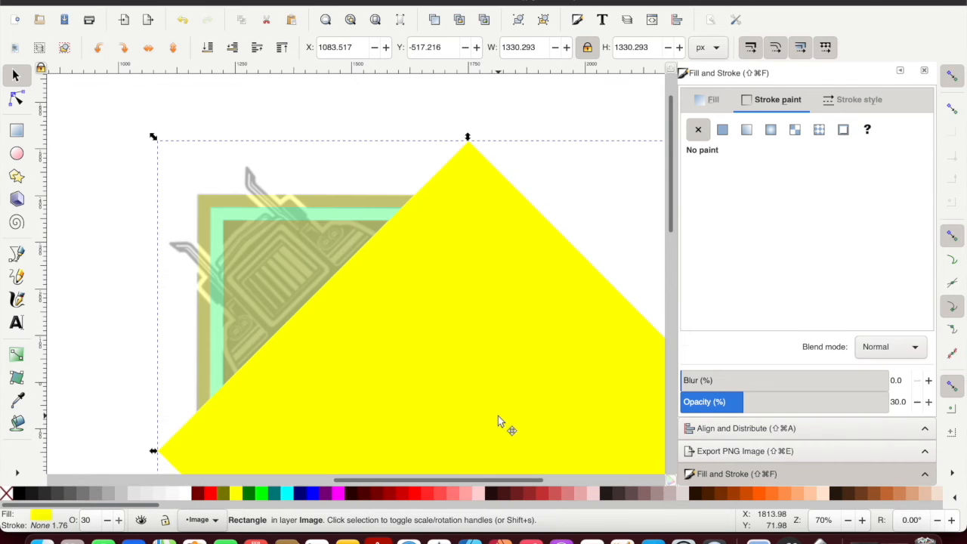
pyautogui.keyDown('alt'); pyautogui.click(498, 415); pyautogui.keyUp('alt')
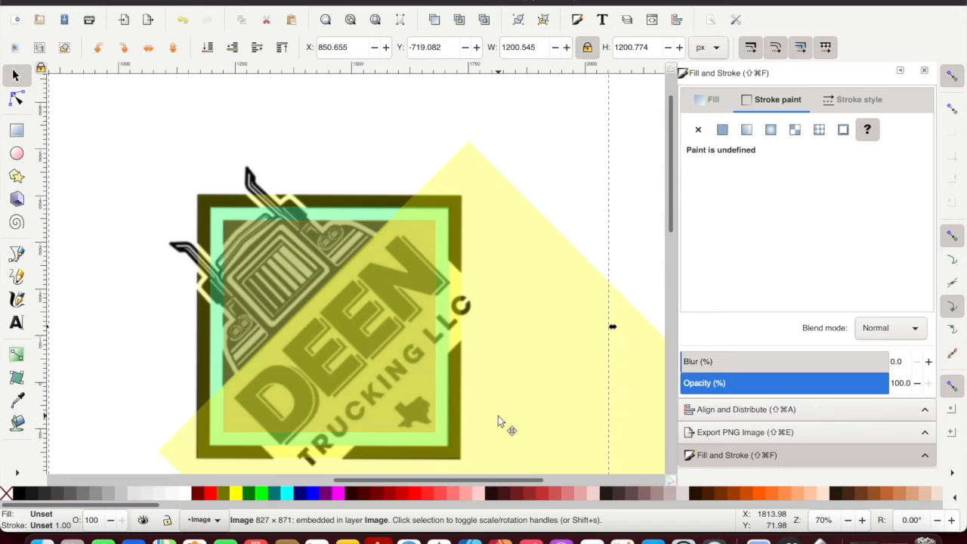
# Step: Move the yellow diamond up and right along the band, fine-tuning its upper-left edge against the band edge above DEEN
pyautogui.keyDown('alt'); pyautogui.click(498, 416); pyautogui.keyUp('alt')
pyautogui.moveTo(498, 416); pyautogui.dragTo(529, 392)
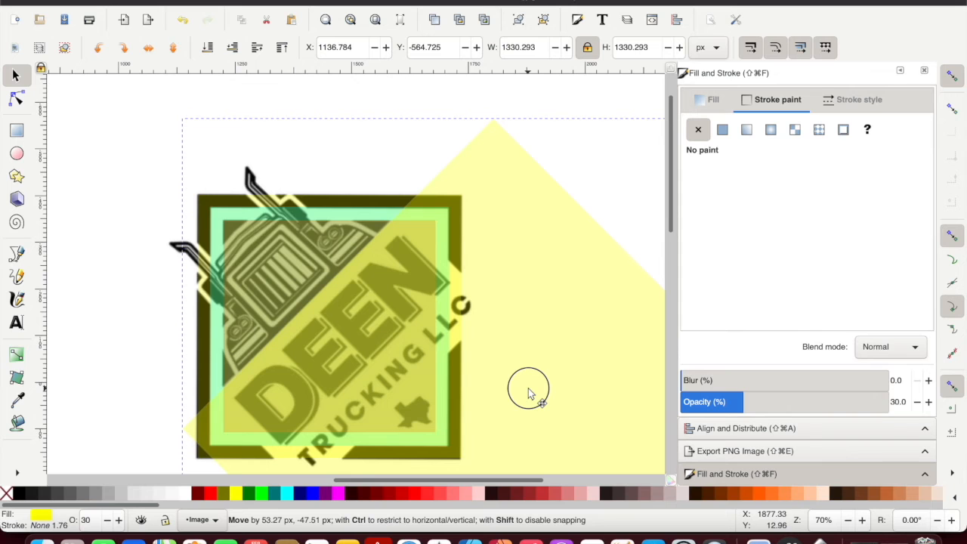
pyautogui.moveTo(528, 391); pyautogui.dragTo(529, 393)
pyautogui.press('shift')
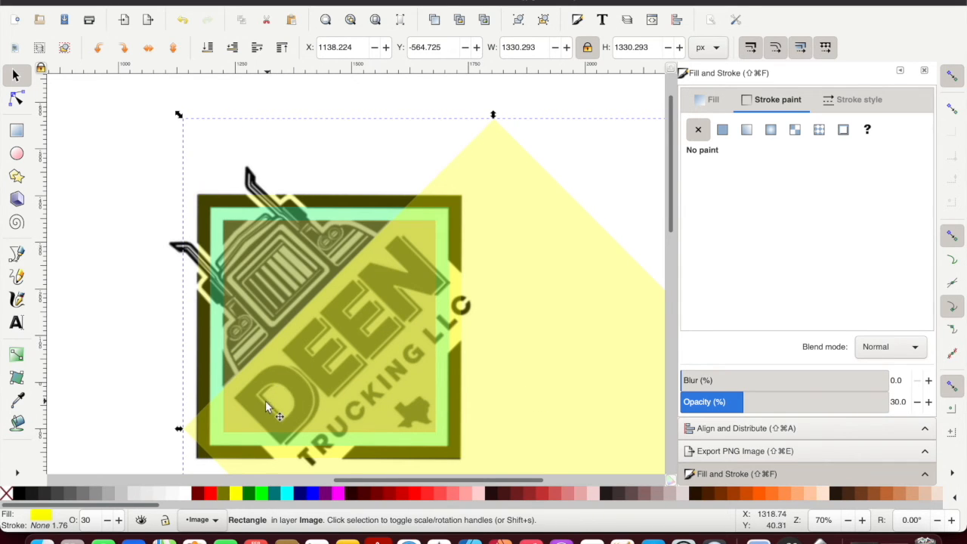
pyautogui.scroll(2, 265, 401)
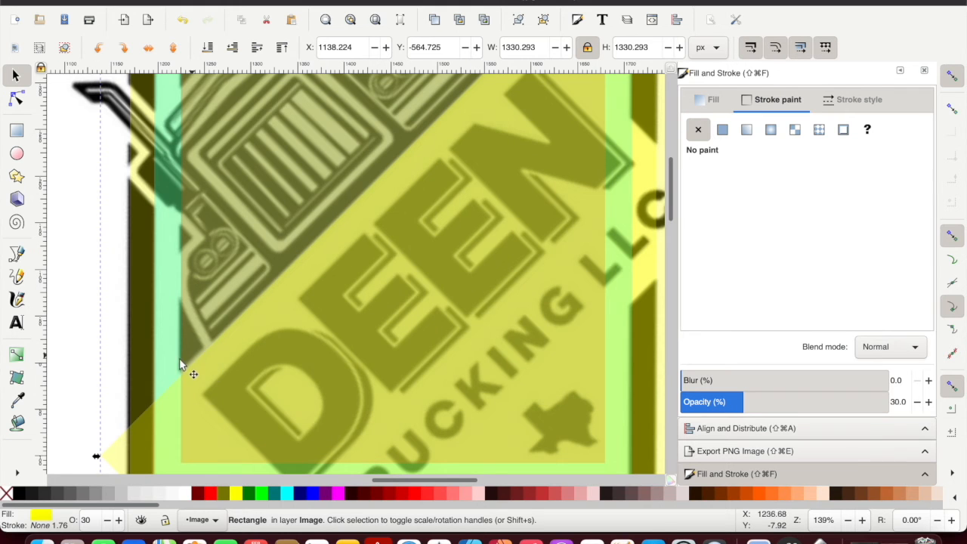
pyautogui.scroll(3, 325, 333)
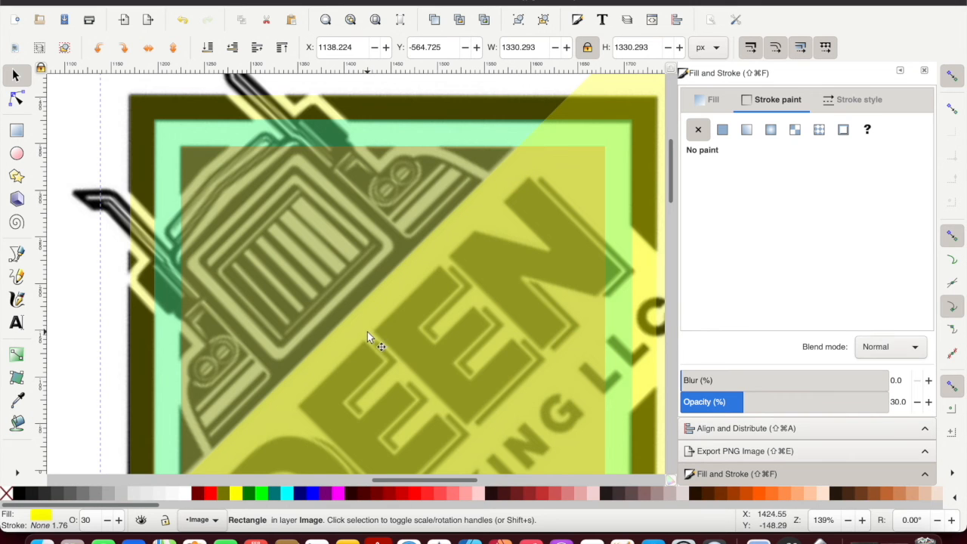
pyautogui.scroll(-3, 368, 337)
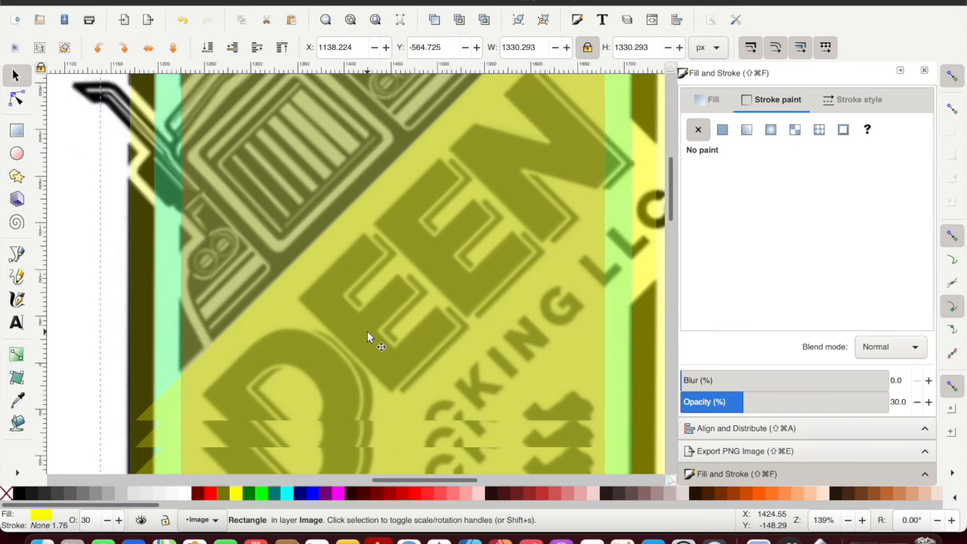
pyautogui.click(307, 315)
pyautogui.moveTo(307, 315); pyautogui.dragTo(305, 314)
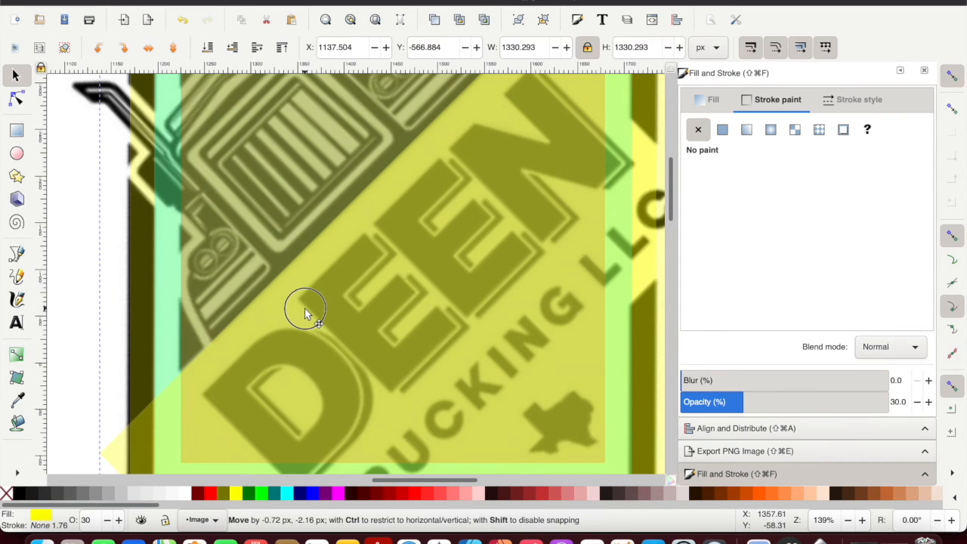
pyautogui.moveTo(305, 314); pyautogui.dragTo(306, 314)
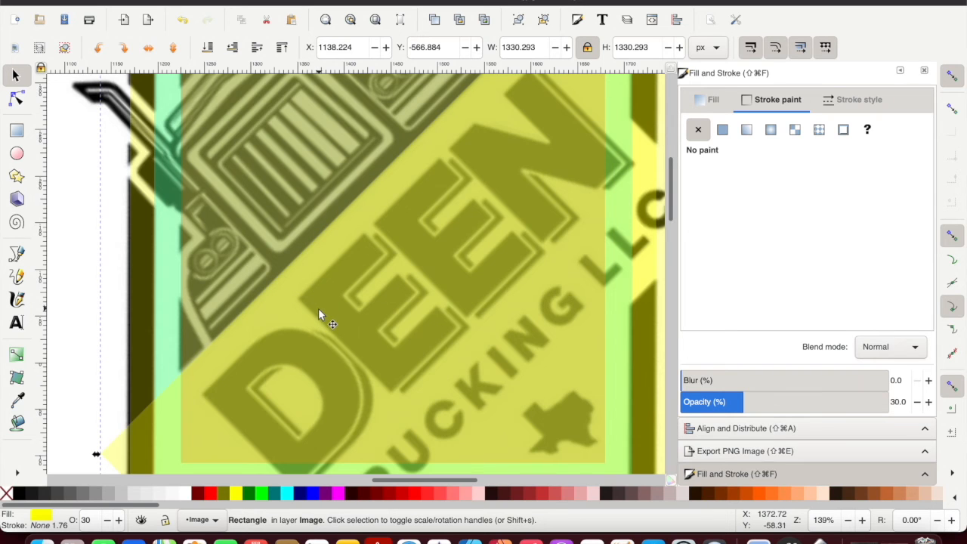
# Step: Subtract the yellow diamond from the orange square with Difference, leaving a triangle over the truck, and nudge the triangle slightly sideways
pyautogui.scroll(-2, 320, 308)
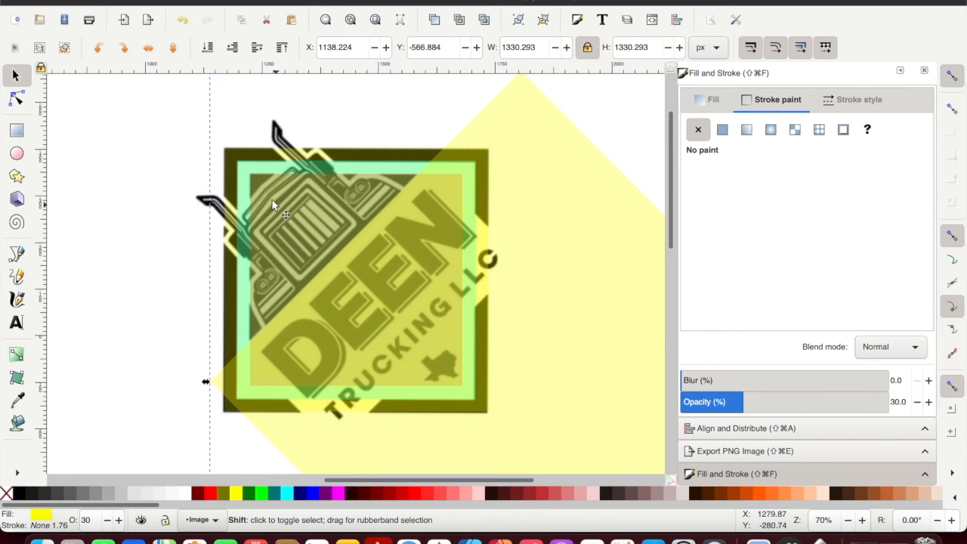
pyautogui.keyDown('shift'); pyautogui.click(282, 217); pyautogui.keyUp('shift')
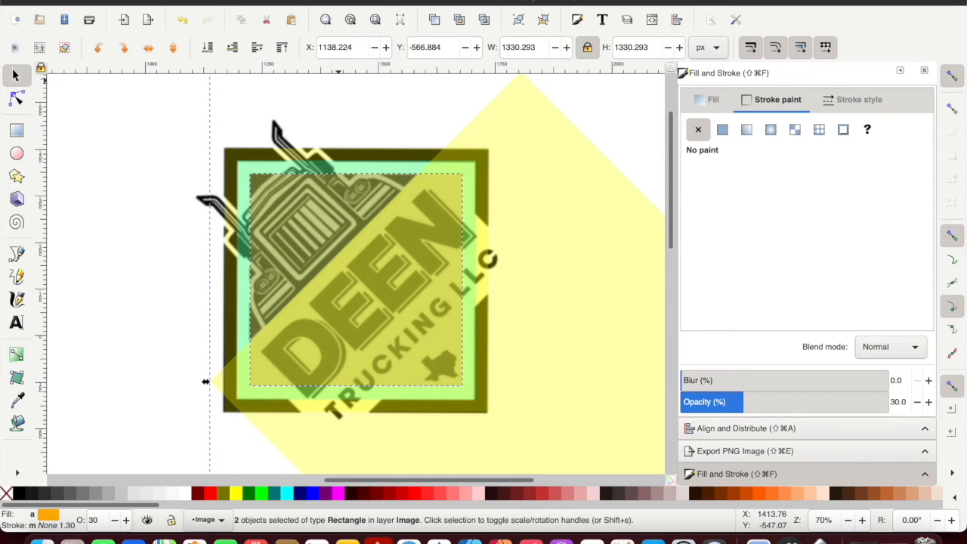
pyautogui.click(267, 1)
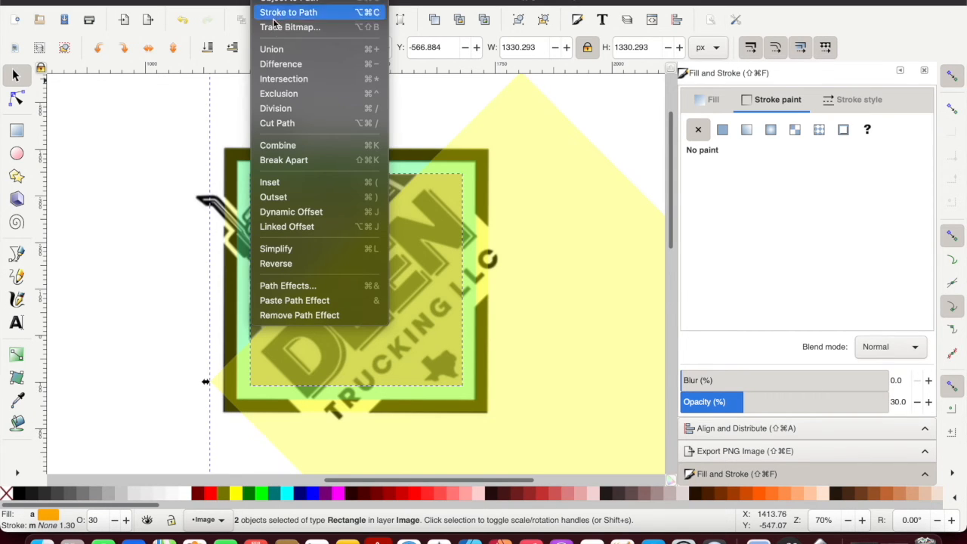
pyautogui.click(275, 65)
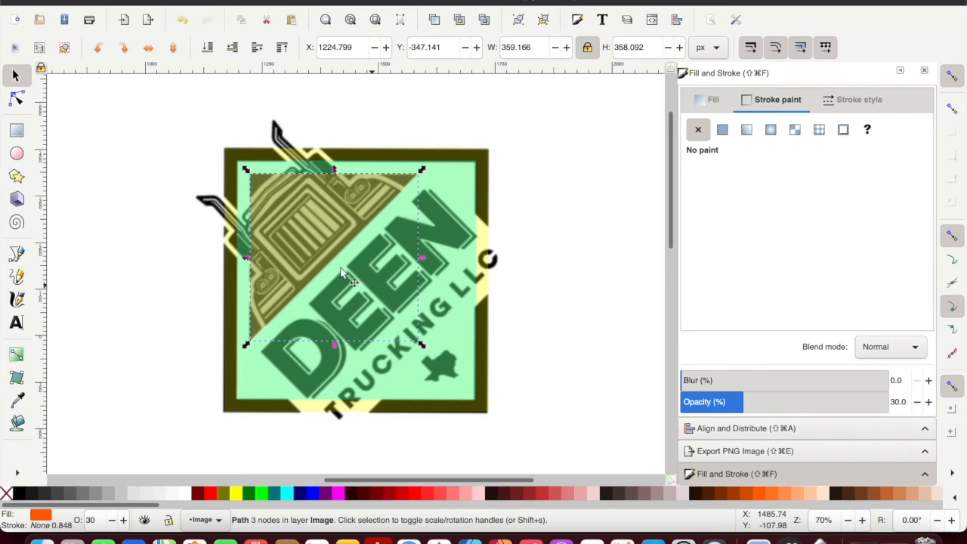
pyautogui.moveTo(281, 235); pyautogui.dragTo(301, 240)
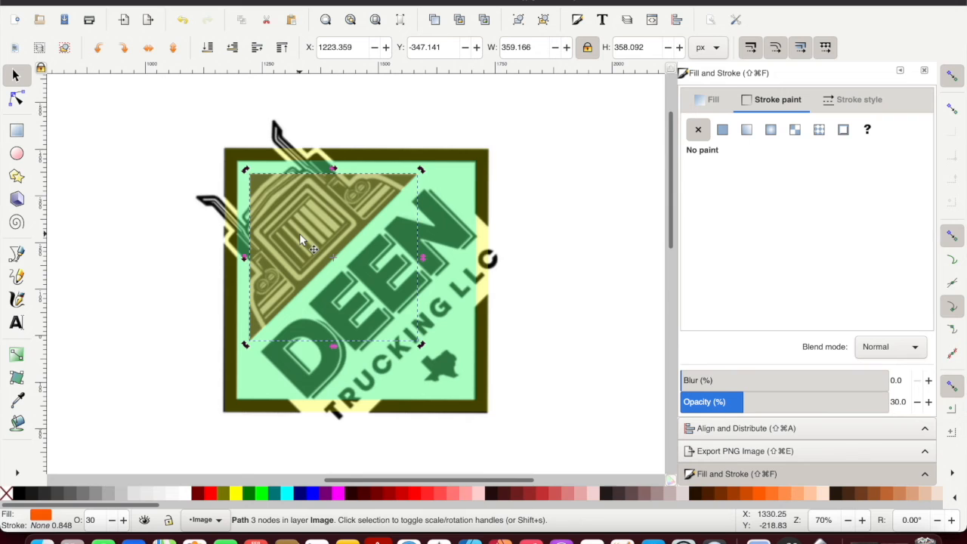
pyautogui.click(165, 180)
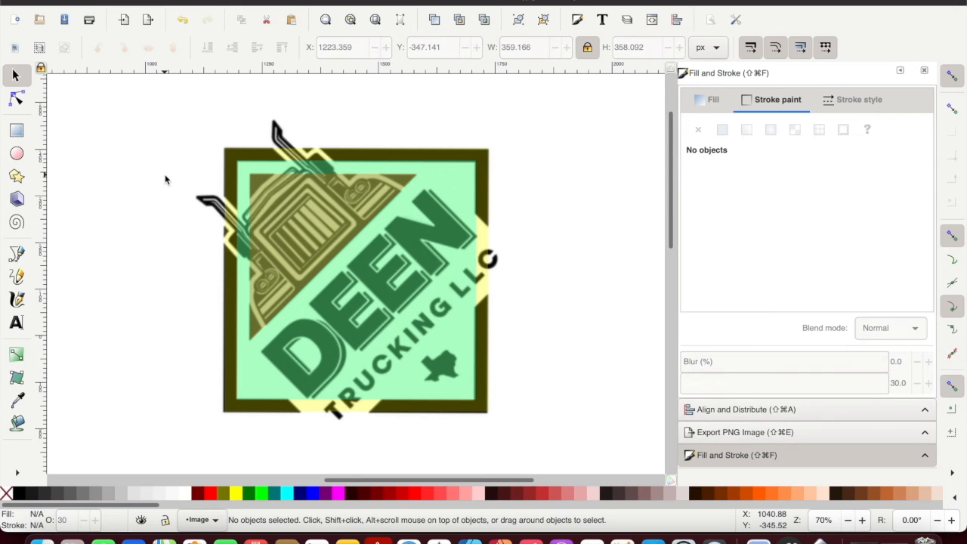
# Step: Nudge the orange triangle, duplicate it, move the copy to the logo's lower left and rotate it 90 degrees counterclockwise
pyautogui.scroll(-3, 142, 231)
pyautogui.scroll(2, 140, 234)
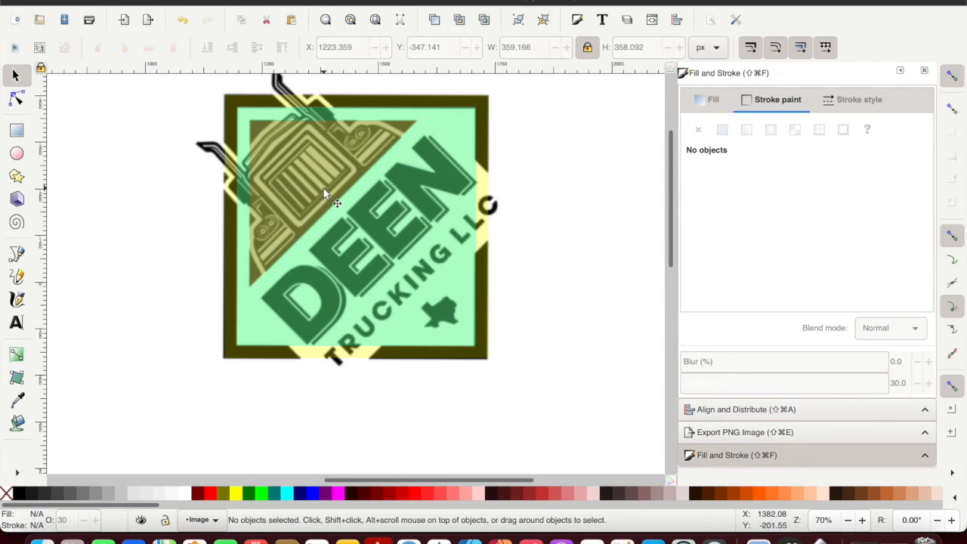
pyautogui.moveTo(323, 190)
pyautogui.mouseDown()
pyautogui.moveTo(414, 221)
pyautogui.moveTo(436, 266)
pyautogui.moveTo(374, 250)
pyautogui.moveTo(316, 192)
pyautogui.moveTo(328, 198)
pyautogui.mouseUp()
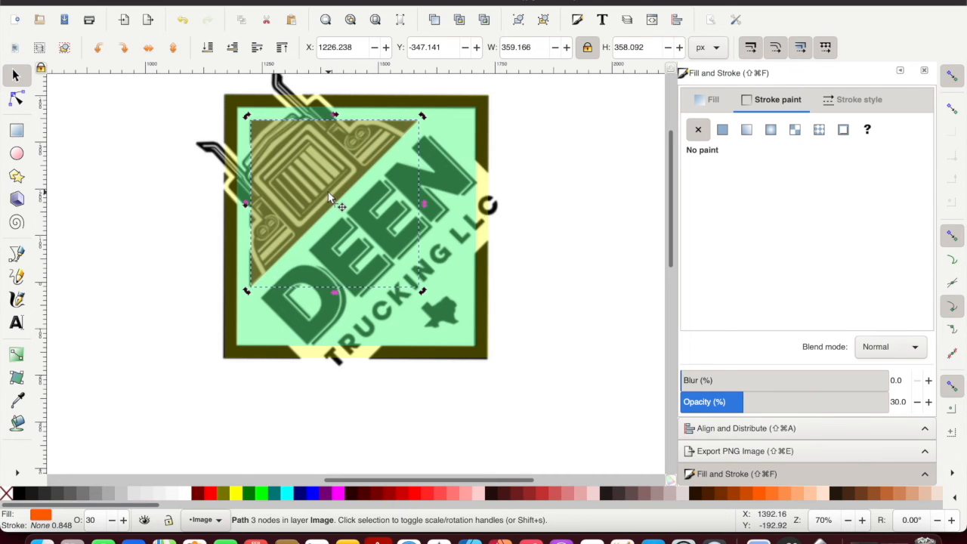
pyautogui.press('super+d')
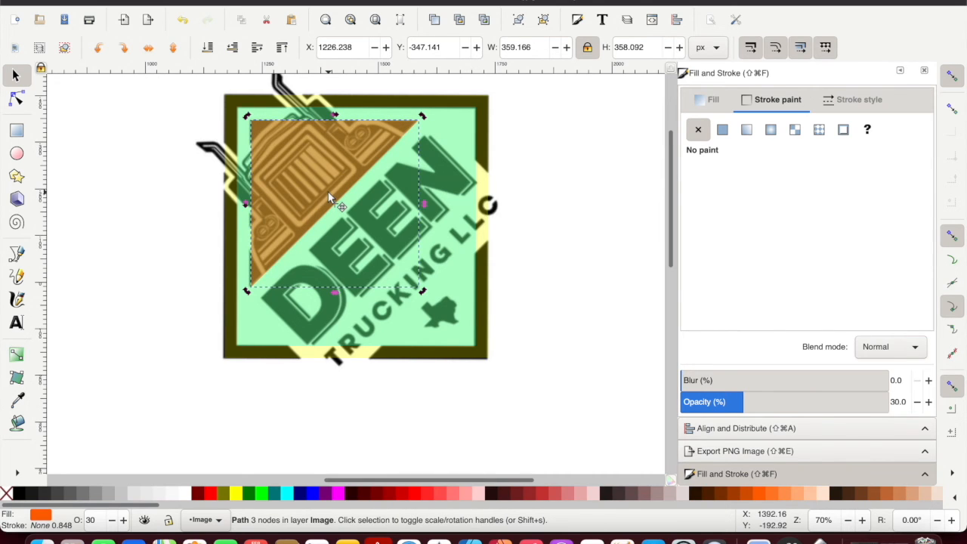
pyautogui.moveTo(310, 182); pyautogui.dragTo(200, 257)
pyautogui.press('v')
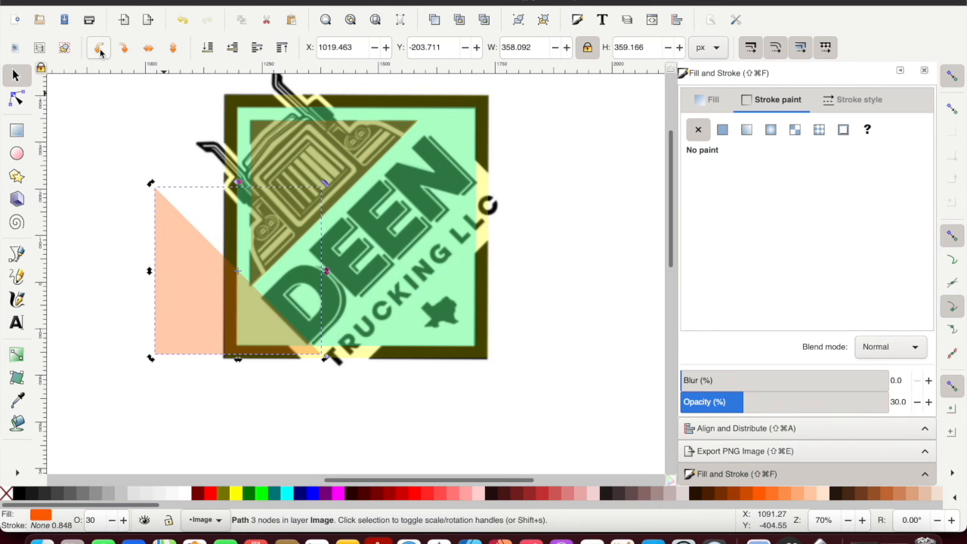
# Step: Rotate the triangle copy another 45 degrees to point down and place it around the lower-left end of the TRUCKING lettering
pyautogui.press('h')
pyautogui.moveTo(203, 329); pyautogui.dragTo(194, 364)
pyautogui.moveTo(316, 220); pyautogui.dragTo(349, 283)
pyautogui.moveTo(319, 315); pyautogui.dragTo(409, 293)
pyautogui.moveTo(438, 256); pyautogui.dragTo(441, 289)
pyautogui.moveTo(386, 309); pyautogui.dragTo(394, 298)
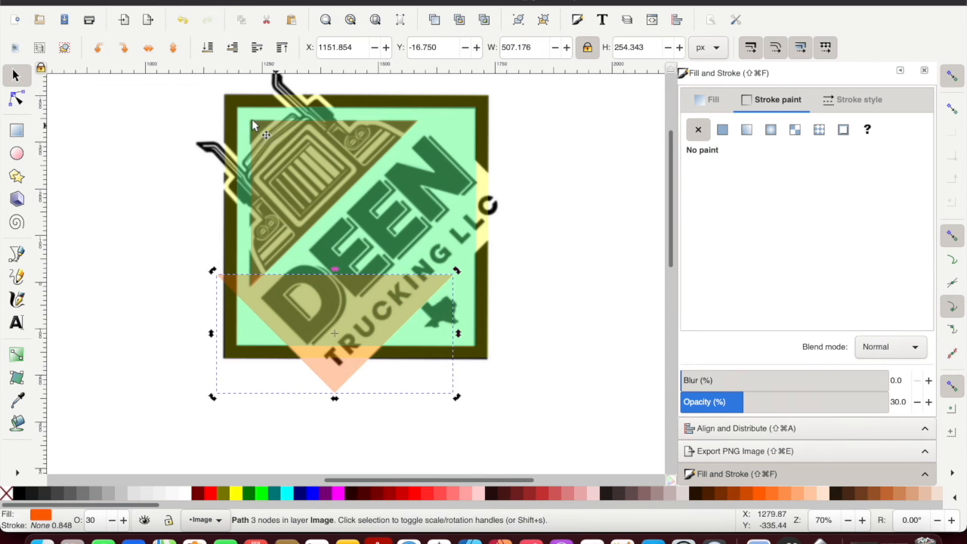
# Step: Fine-tune the position of the downward-pointing orange triangle over the lower-left end of the TRUCKING lettering
pyautogui.keyDown('ctrl'); pyautogui.scroll(-2, 130, 162); pyautogui.keyUp('ctrl')
pyautogui.click(250, 340)
pyautogui.keyDown('ctrl'); pyautogui.scroll(-1, 250, 341); pyautogui.keyUp('ctrl')
pyautogui.moveTo(186, 183); pyautogui.dragTo(292, 296)
pyautogui.press('super+g')
pyautogui.moveTo(241, 229)
pyautogui.mouseDown()
pyautogui.moveTo(362, 225)
pyautogui.moveTo(245, 233)
pyautogui.mouseUp()
pyautogui.keyDown('ctrl'); pyautogui.scroll(5, 227, 272); pyautogui.keyUp('ctrl')
pyautogui.moveTo(368, 111); pyautogui.dragTo(359, 133)
pyautogui.press('shift+super+g')
pyautogui.click(300, 202)
pyautogui.click(346, 202)
pyautogui.moveTo(347, 201); pyautogui.dragTo(348, 195)
pyautogui.scroll(-3, 384, 300)
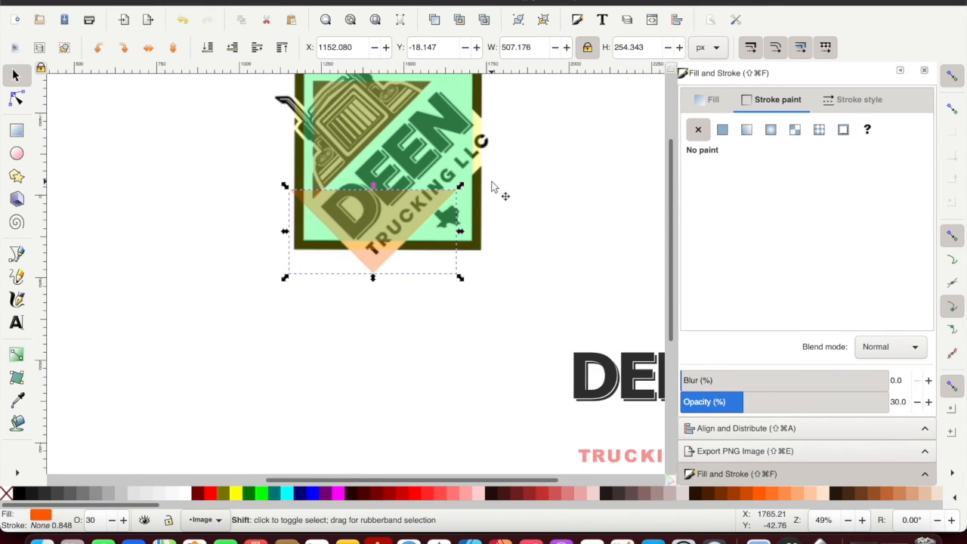
# Step: Try to subtract the downward-pointing triangle from the outer yellow square with Difference, and undo it
pyautogui.keyDown('shift'); pyautogui.click(482, 189); pyautogui.keyUp('shift')
pyautogui.click(268, 1)
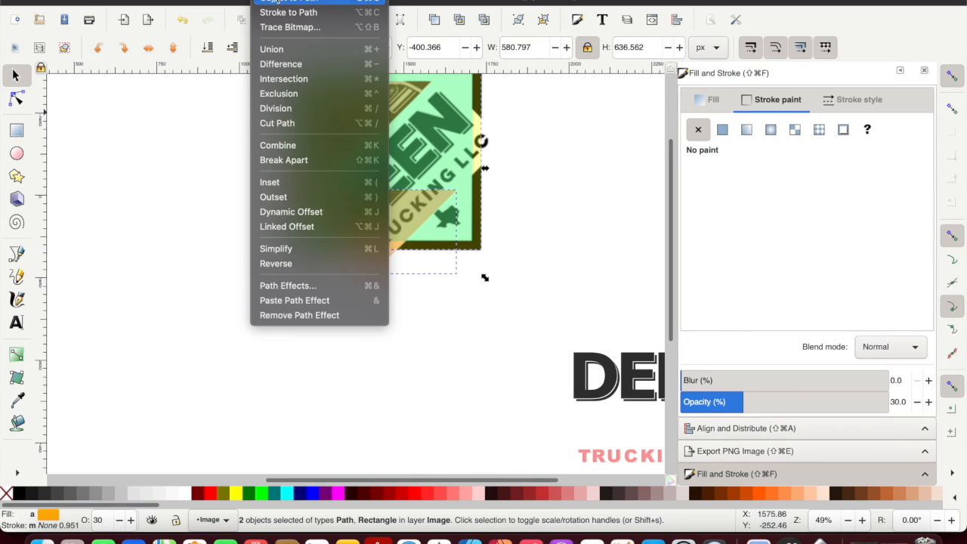
pyautogui.click(279, 65)
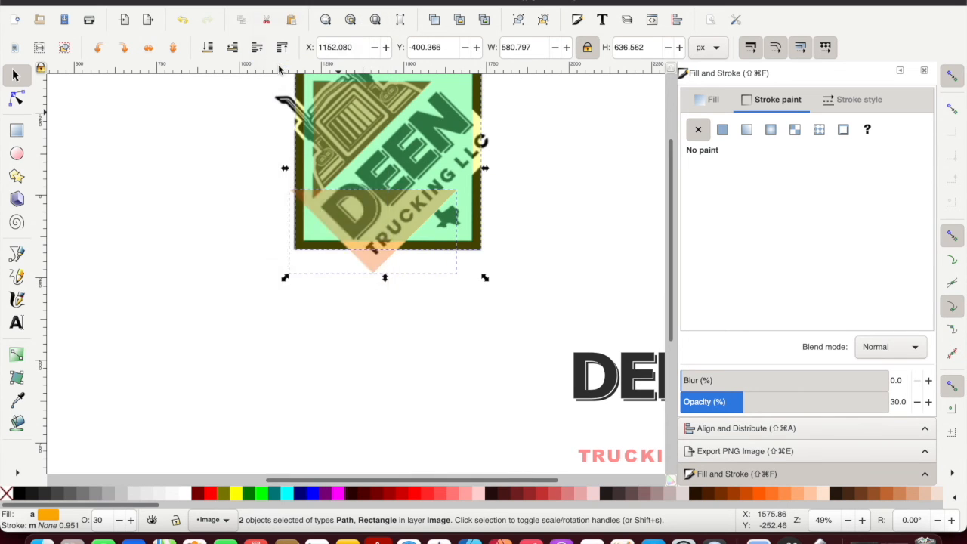
pyautogui.click(182, 231)
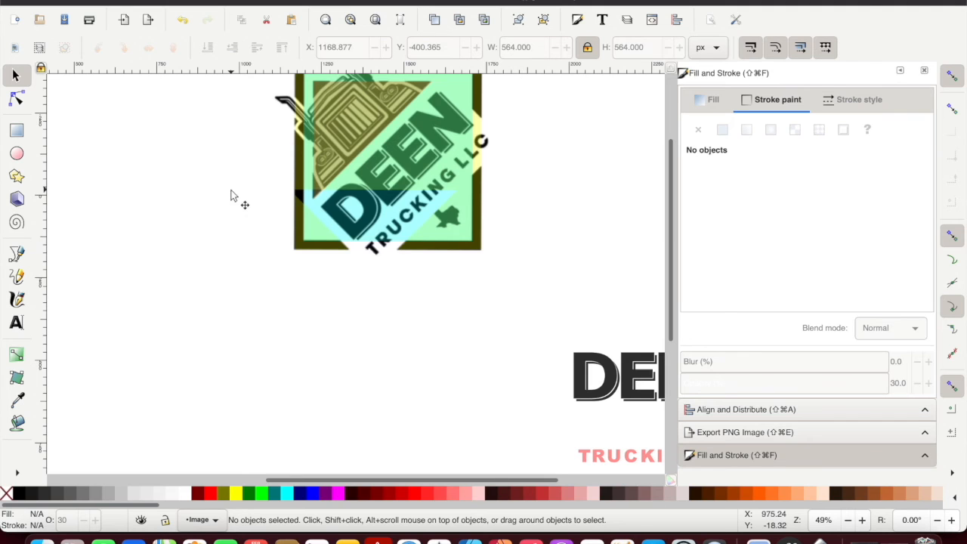
pyautogui.press('super+z')
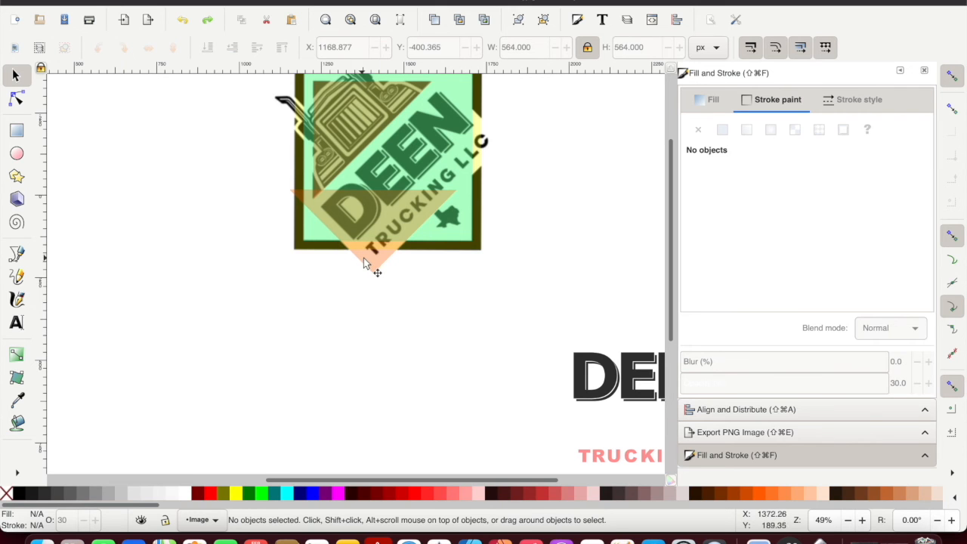
# Step: Move the downward-pointing triangle into the empty space below the logo and recolor it light gray
pyautogui.moveTo(365, 263); pyautogui.dragTo(321, 394)
pyautogui.press('r')
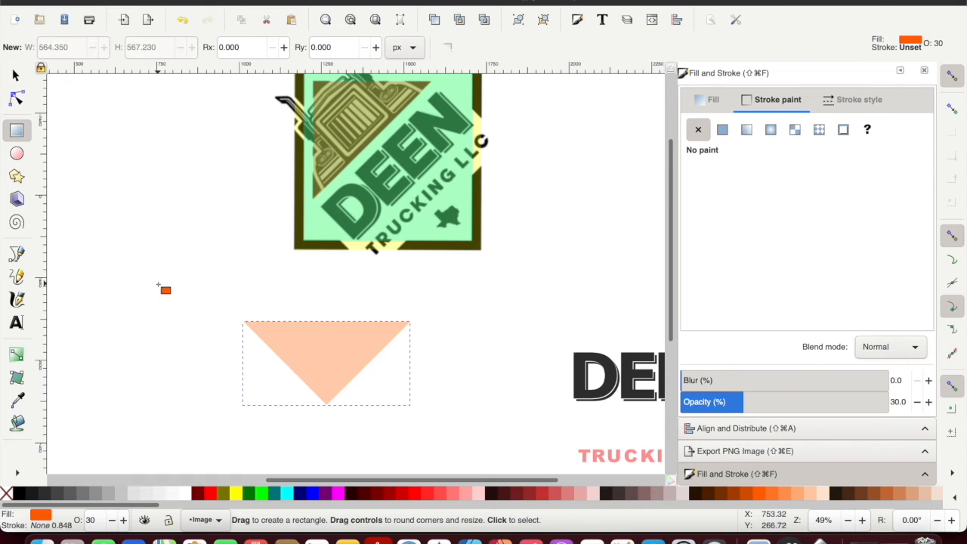
pyautogui.click(116, 492)
# Step: Draw a rectangle about 228 by 267 px, fill it yellow and move it over the gray triangle's left corner
pyautogui.moveTo(144, 257)
pyautogui.mouseDown()
pyautogui.moveTo(218, 313)
pyautogui.moveTo(220, 345)
pyautogui.mouseUp()
pyautogui.click(235, 493)
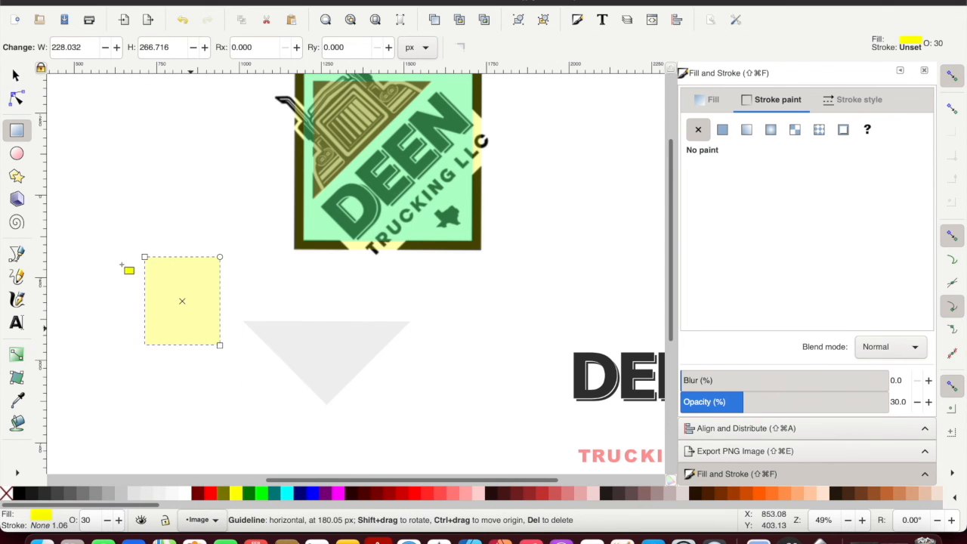
pyautogui.press('s')
pyautogui.moveTo(171, 317); pyautogui.dragTo(241, 353)
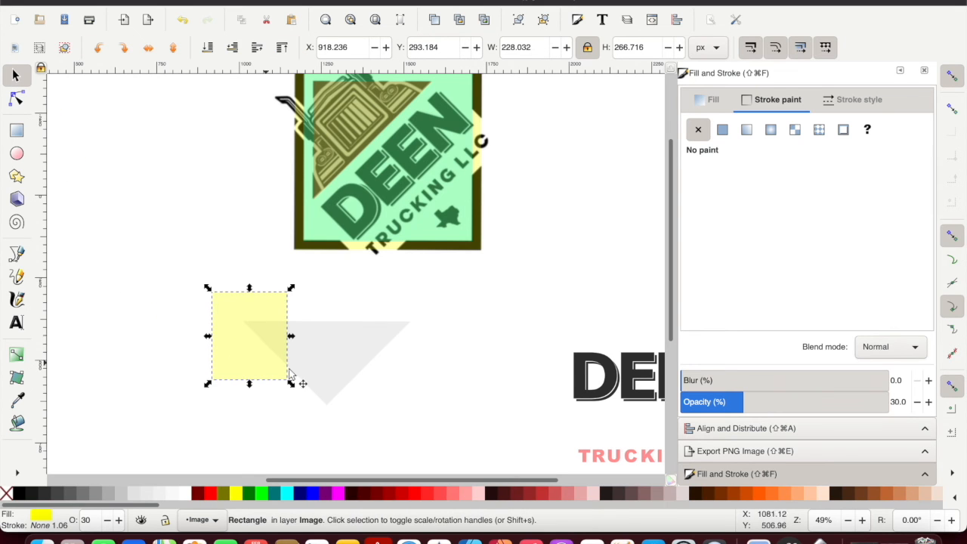
# Step: Duplicate the yellow rectangle to the right of the gray triangle, and subtract the original rectangle from the triangle's left corner
pyautogui.keyDown('shift'); pyautogui.click(358, 361); pyautogui.keyUp('shift')
pyautogui.click(240, 336)
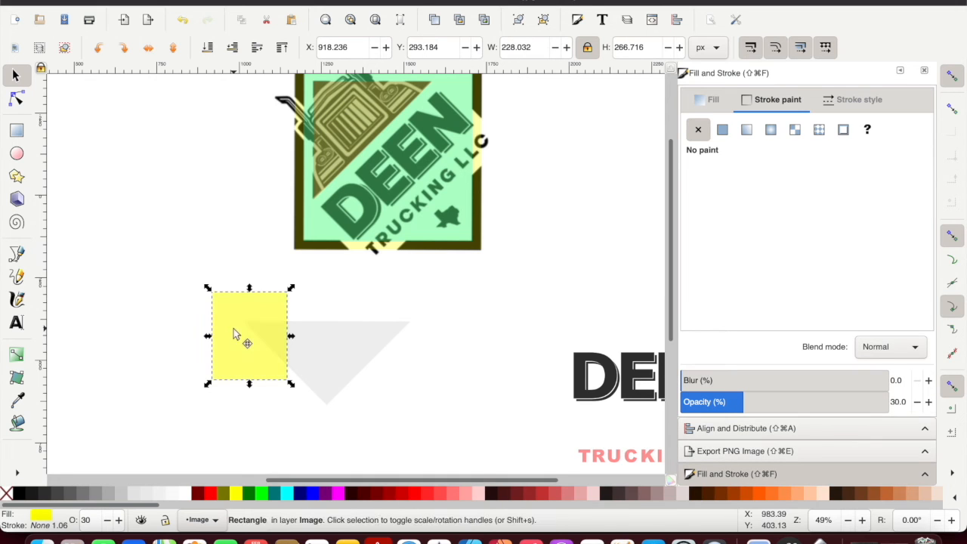
pyautogui.moveTo(254, 356); pyautogui.dragTo(484, 364)
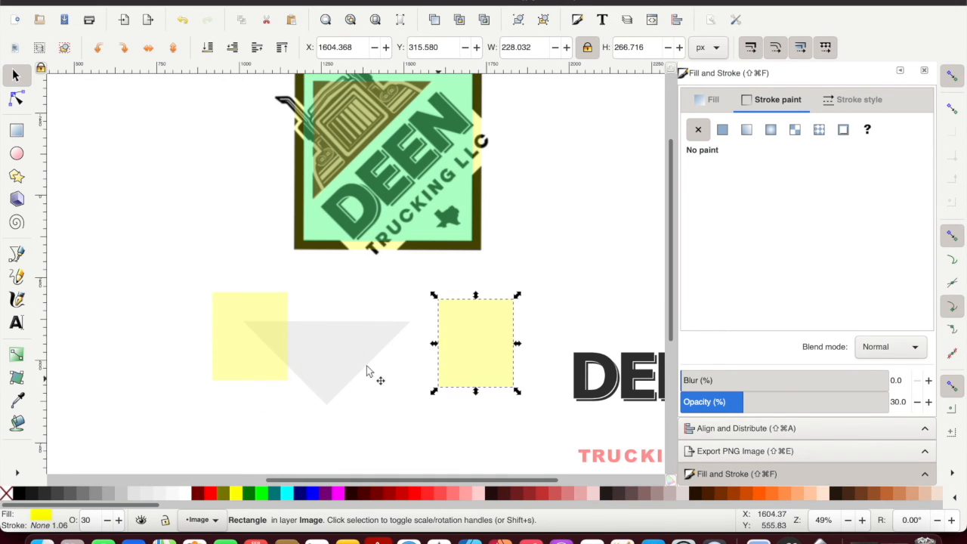
pyautogui.click(236, 345)
pyautogui.keyDown('shift'); pyautogui.click(336, 375); pyautogui.keyUp('shift')
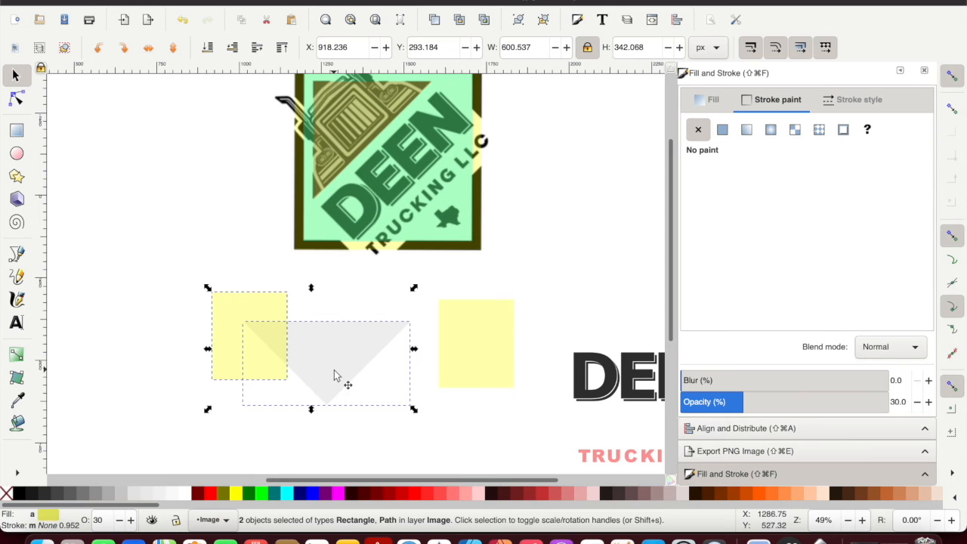
pyautogui.click(280, 5)
pyautogui.click(276, 64)
# Step: Move the duplicate yellow rectangle over the gray triangle's right corner and subtract it with Difference to leave a pentagon
pyautogui.click(435, 352)
pyautogui.moveTo(467, 351); pyautogui.dragTo(389, 352)
pyautogui.keyDown('shift'); pyautogui.click(336, 341); pyautogui.keyUp('shift')
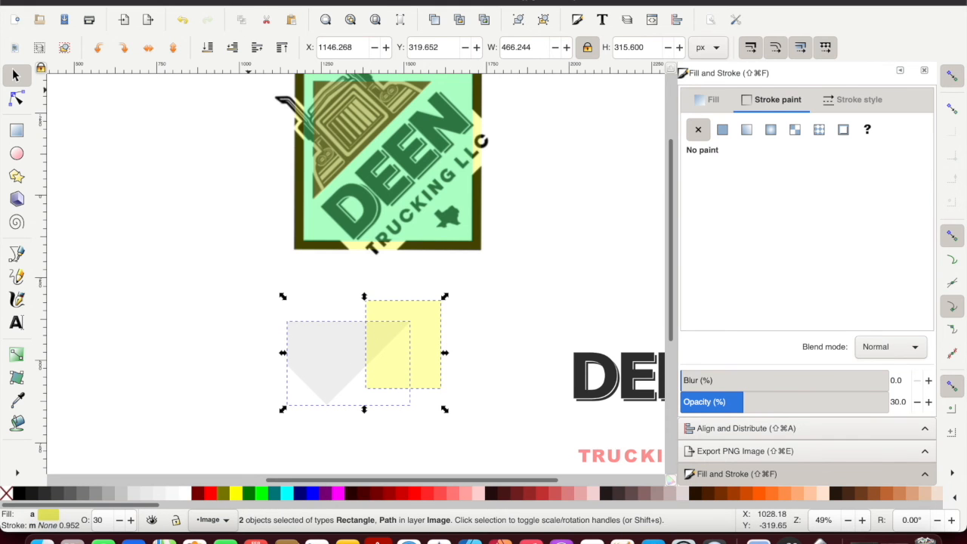
pyautogui.click(280, 5)
pyautogui.click(276, 64)
pyautogui.click(242, 277)
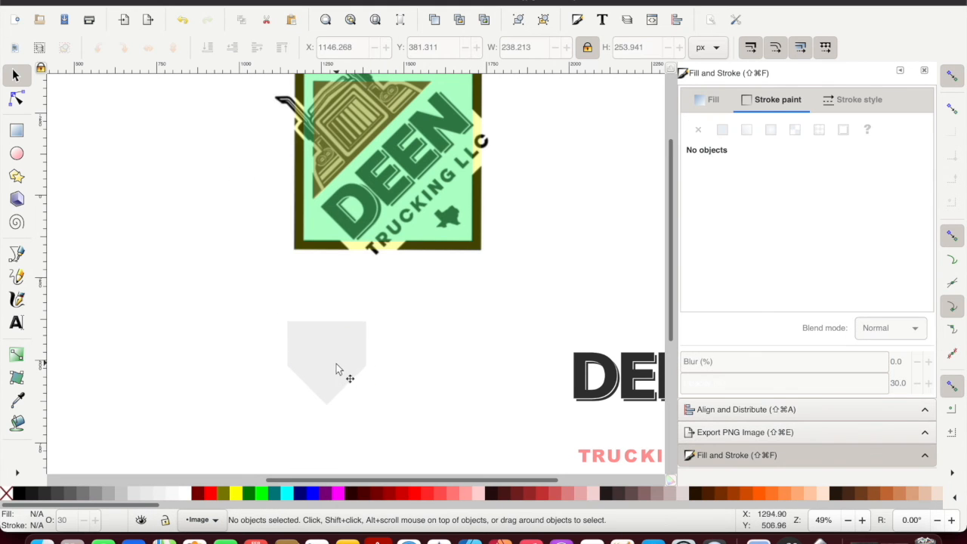
# Step: Duplicate the gray pentagon and place the original over the start of the TRUCKING lettering, across the square's bottom edge
pyautogui.scroll(2, 335, 364)
pyautogui.scroll(-2, 334, 363)
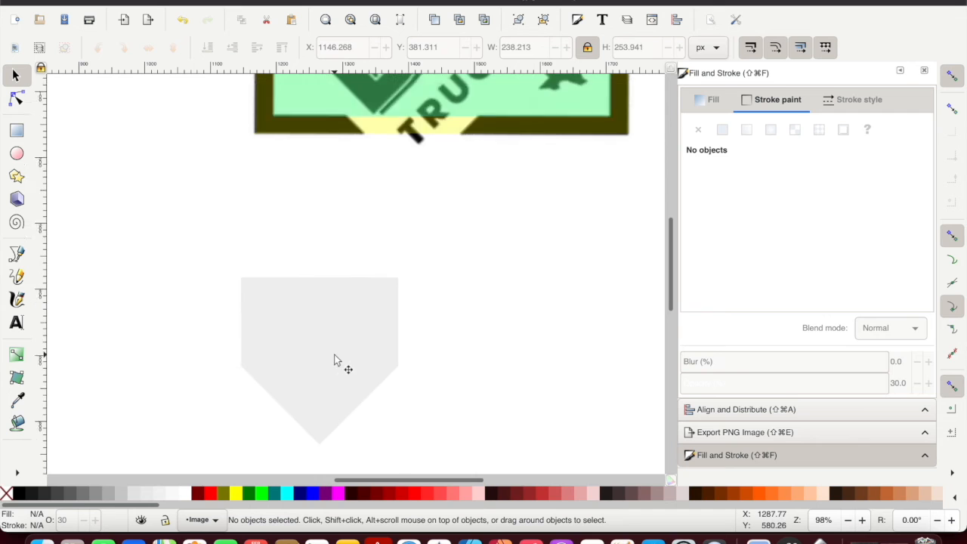
pyautogui.scroll(5, 334, 355)
pyautogui.moveTo(332, 421)
pyautogui.mouseDown()
pyautogui.moveTo(427, 161)
pyautogui.moveTo(324, 279)
pyautogui.moveTo(172, 304)
pyautogui.moveTo(367, 401)
pyautogui.moveTo(522, 418)
pyautogui.mouseUp()
pyautogui.moveTo(177, 345); pyautogui.dragTo(426, 202)
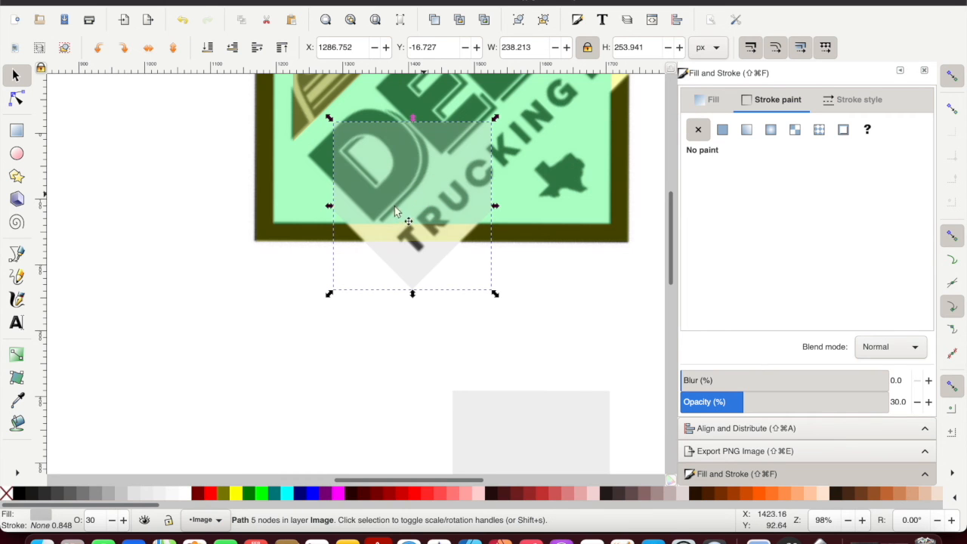
# Step: Subtract the pentagon from the outer yellow square with Difference to cut a gap in its bottom edge
pyautogui.keyDown('shift'); pyautogui.click(540, 245); pyautogui.keyUp('shift')
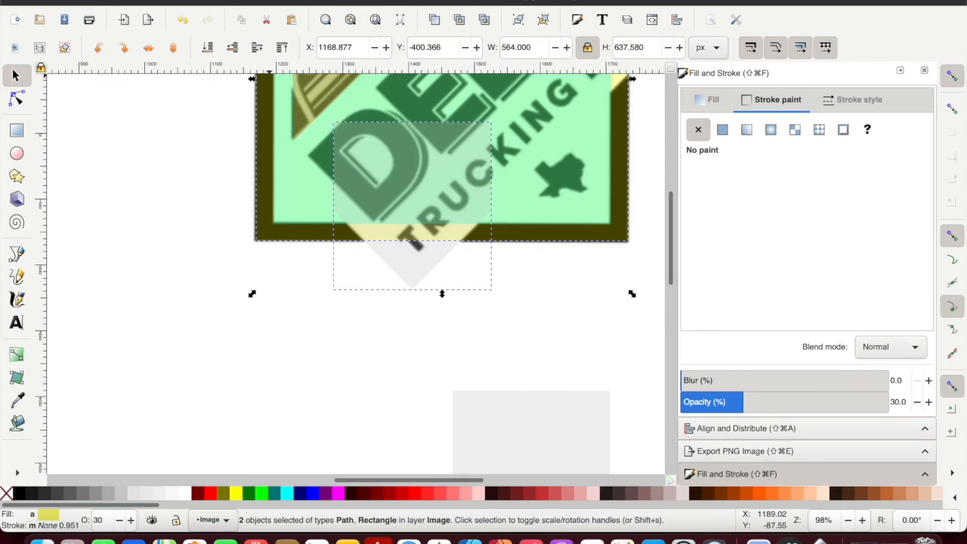
pyautogui.click(267, 1)
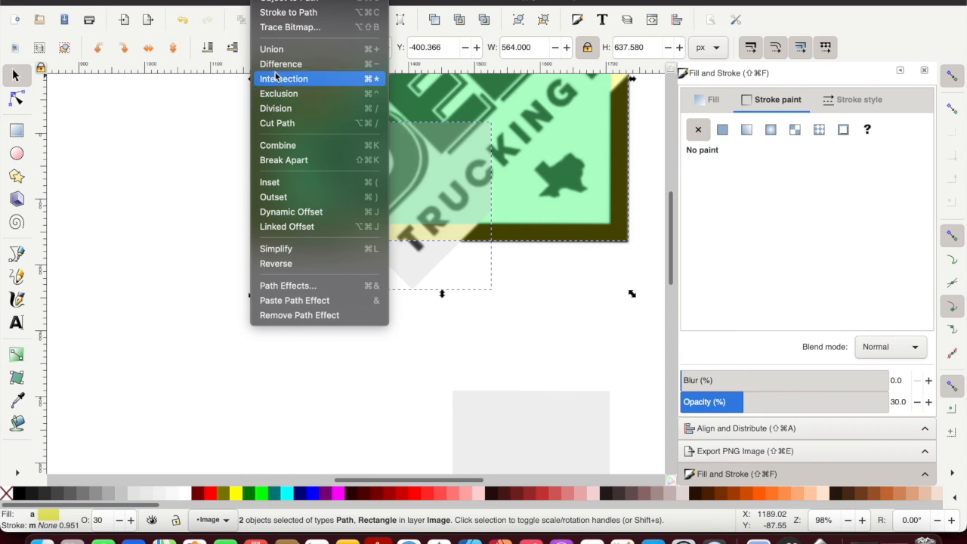
pyautogui.click(276, 66)
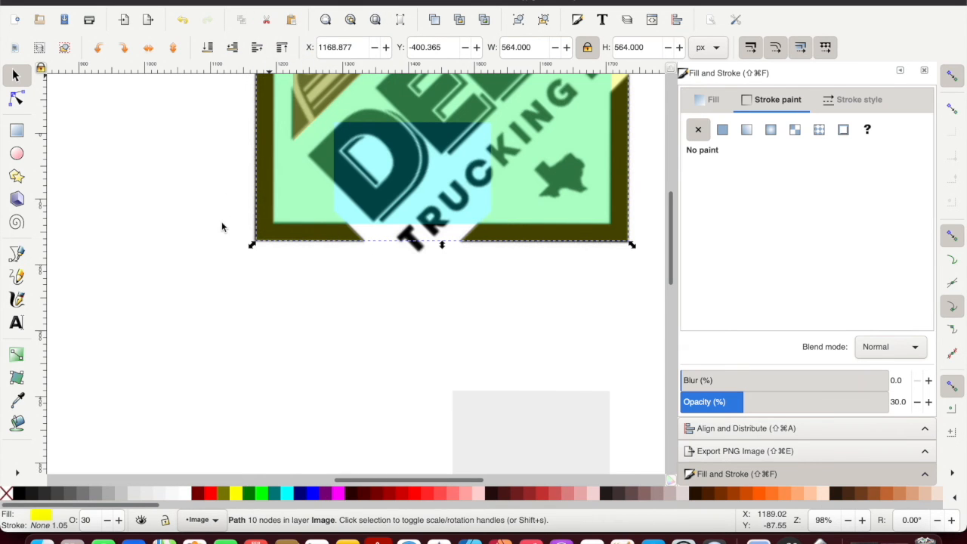
pyautogui.click(231, 255)
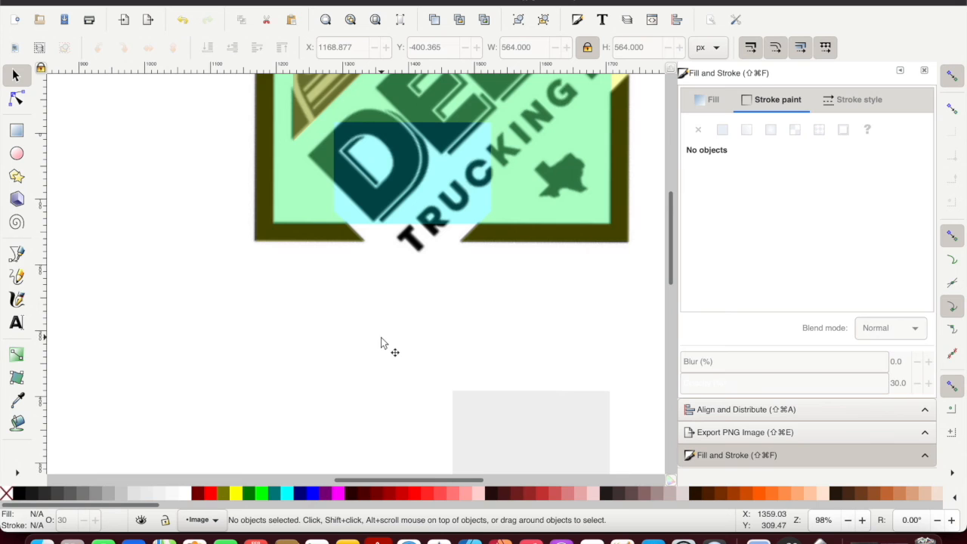
# Step: Move the remaining gray pentagon to the right of the logo and rotate it 90° counterclockwise so it points right
pyautogui.scroll(3, 393, 352)
pyautogui.scroll(-5, 423, 363)
pyautogui.click(511, 382)
pyautogui.moveTo(516, 387); pyautogui.dragTo(619, 243)
pyautogui.hscroll(7, 462, 329)
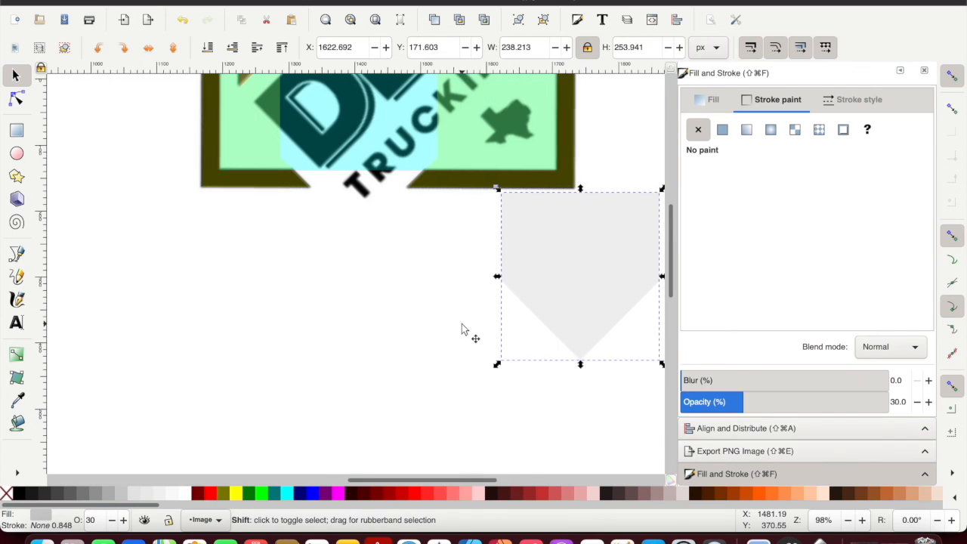
pyautogui.scroll(5, 462, 328)
pyautogui.scroll(2, 463, 330)
pyautogui.moveTo(436, 445); pyautogui.dragTo(551, 178)
pyautogui.click(99, 47)
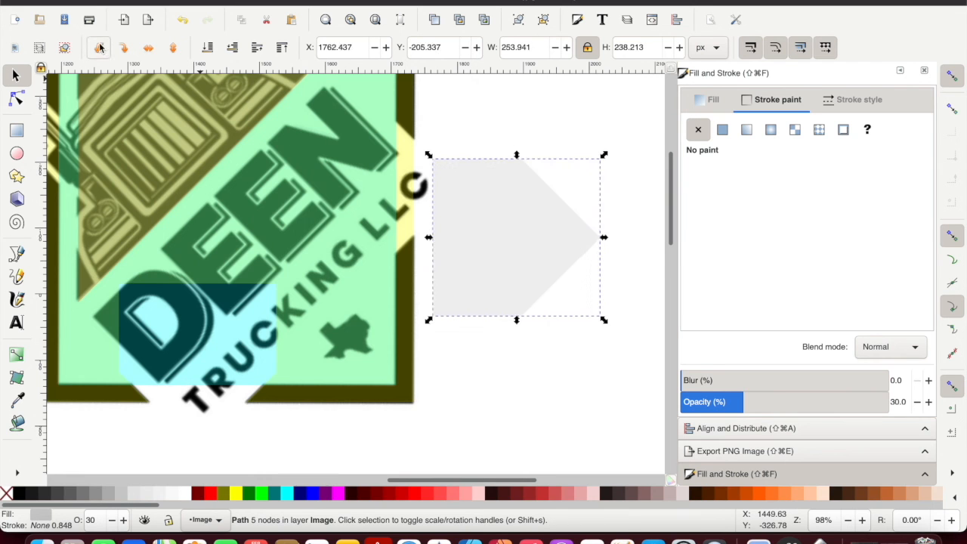
# Step: Place the rotated pentagon over the LLC lettering across the square's right edge and subtract it from the yellow square with Difference
pyautogui.moveTo(479, 264); pyautogui.dragTo(340, 216)
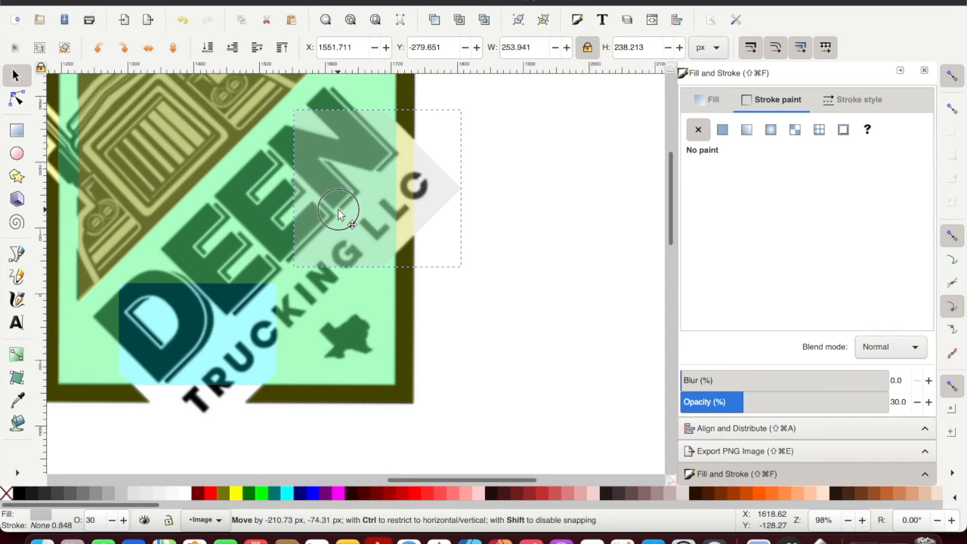
pyautogui.moveTo(338, 214); pyautogui.dragTo(340, 216)
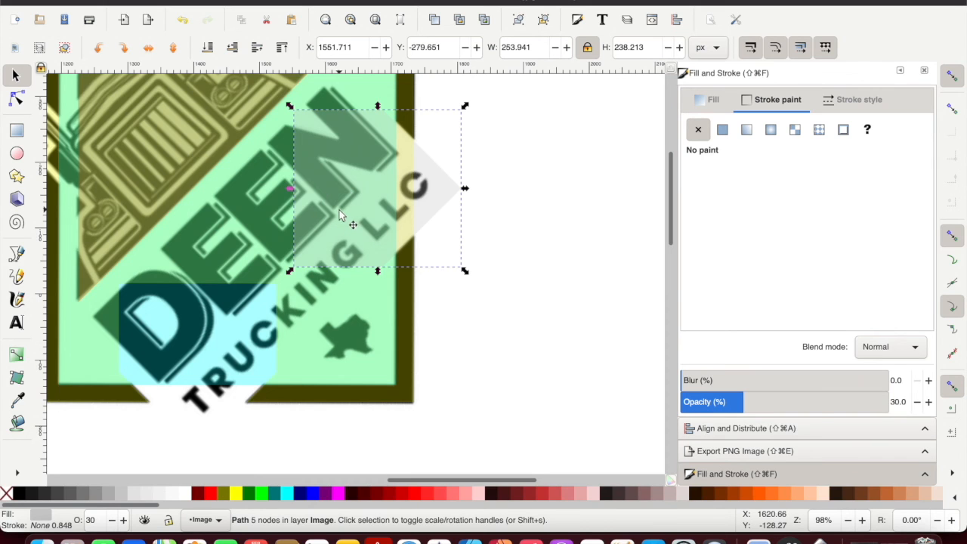
pyautogui.keyDown('shift'); pyautogui.click(414, 352); pyautogui.keyUp('shift')
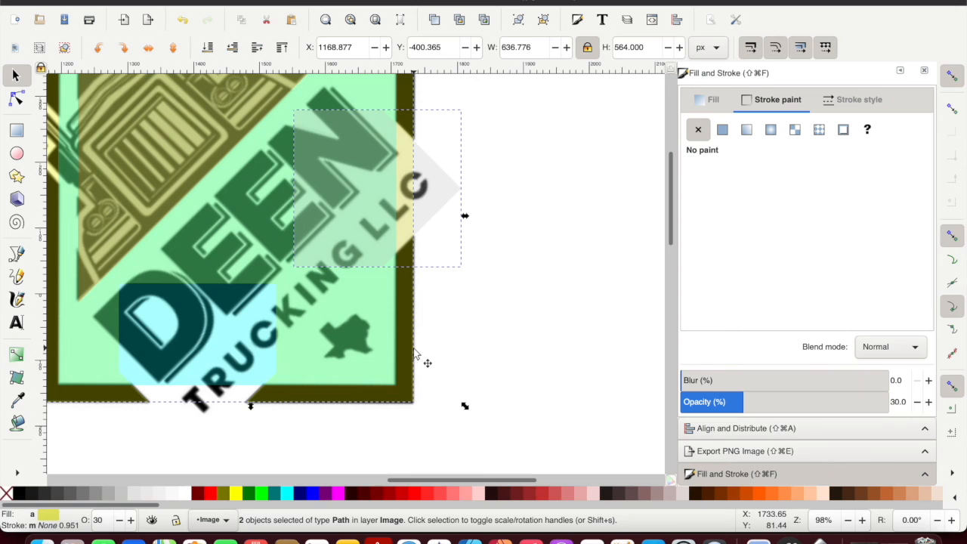
pyautogui.click(266, 1)
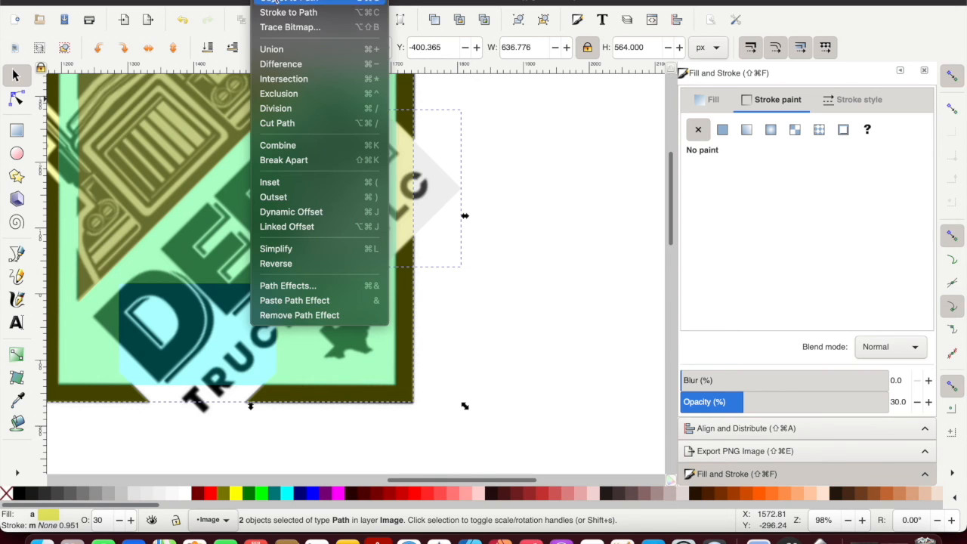
pyautogui.click(276, 65)
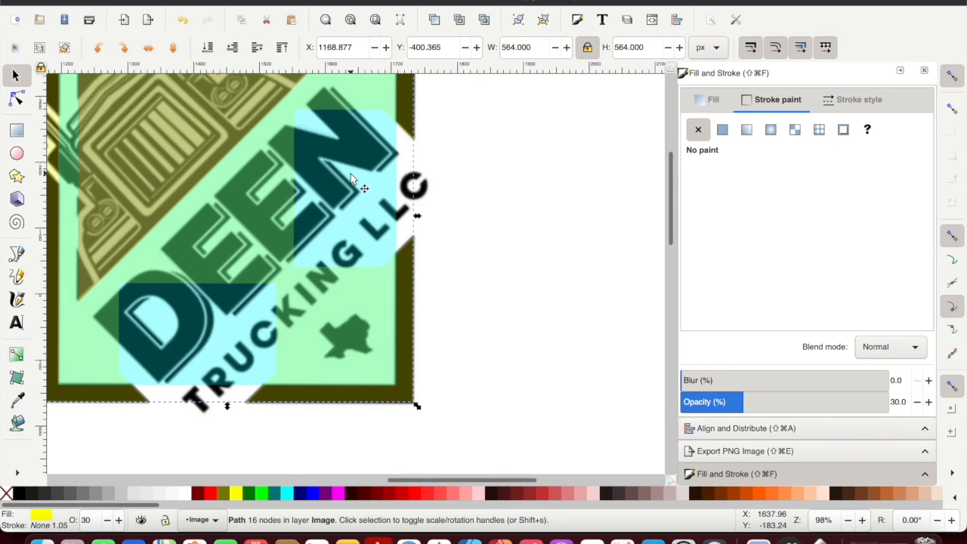
pyautogui.scroll(-2, 363, 219)
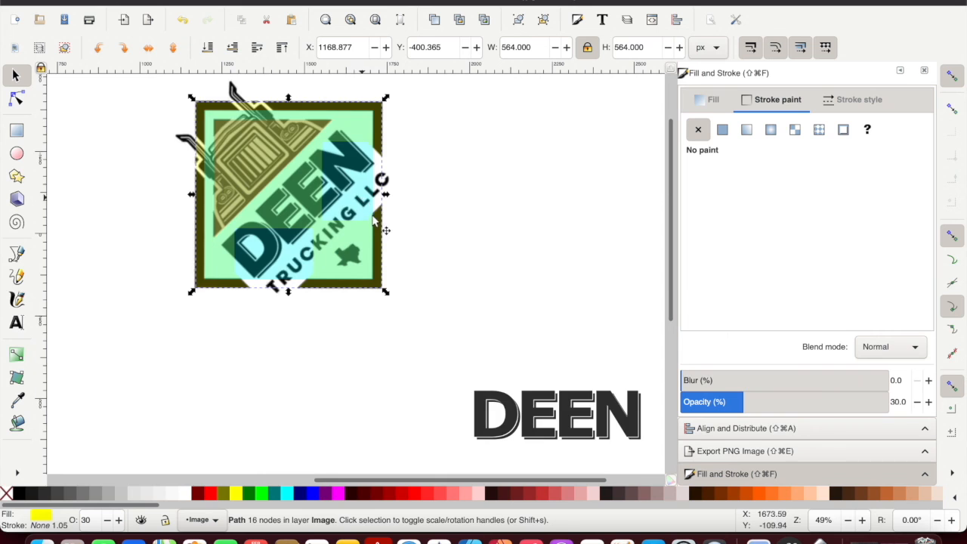
pyautogui.click(456, 203)
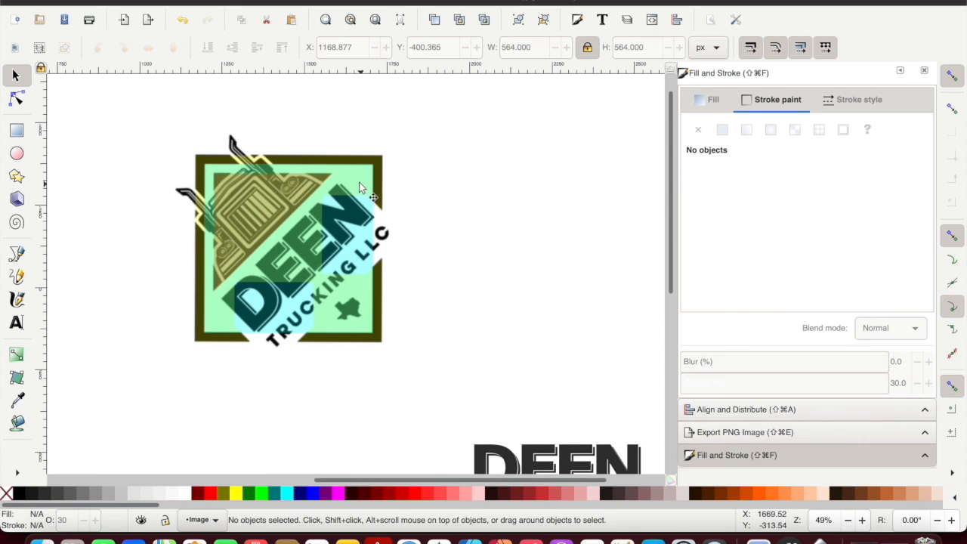
# Step: Move the inner cyan square to the left of the logo and the notched yellow square to its right
pyautogui.click(360, 187)
pyautogui.moveTo(360, 187); pyautogui.dragTo(151, 123)
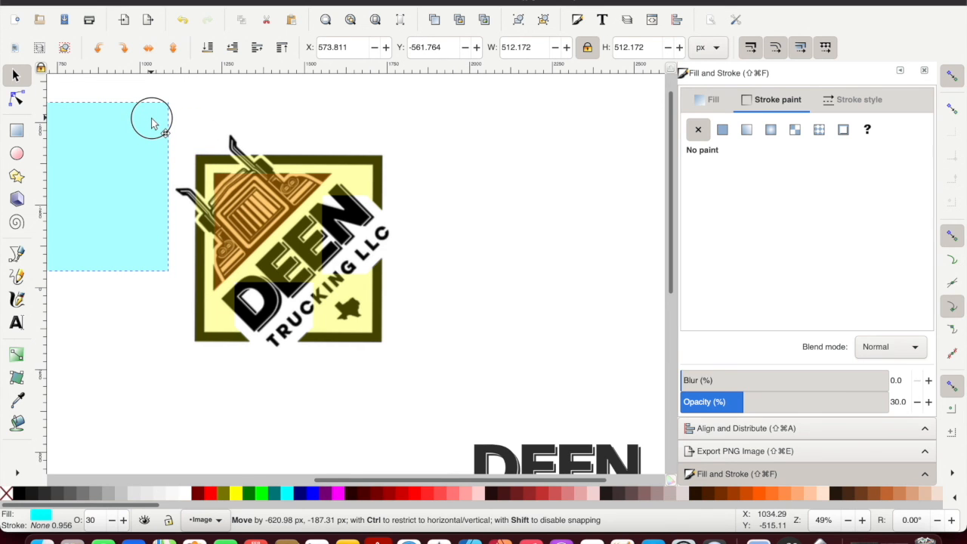
pyautogui.moveTo(151, 123); pyautogui.dragTo(152, 123)
pyautogui.moveTo(338, 295); pyautogui.dragTo(578, 280)
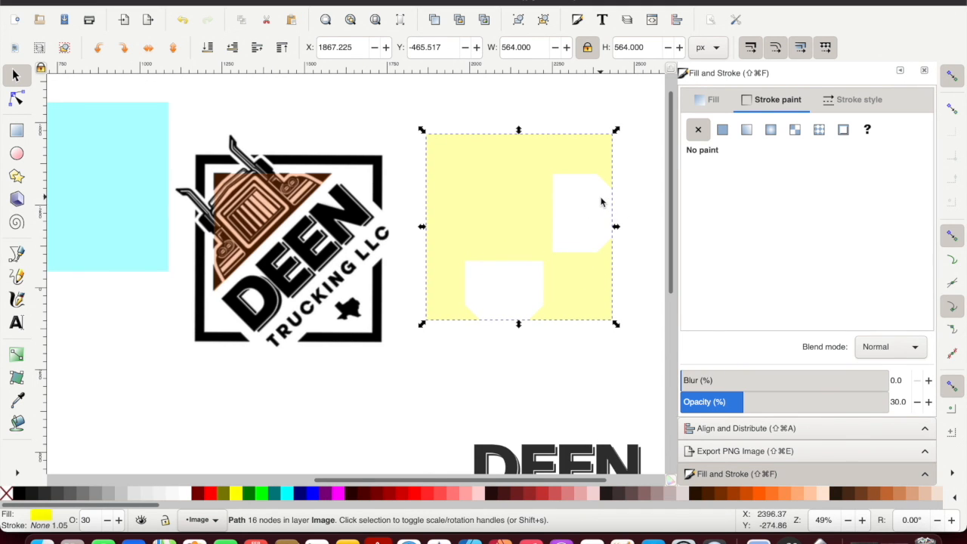
# Step: Fill the notched yellow square with near-black and set its opacity to 100%
pyautogui.click(485, 177)
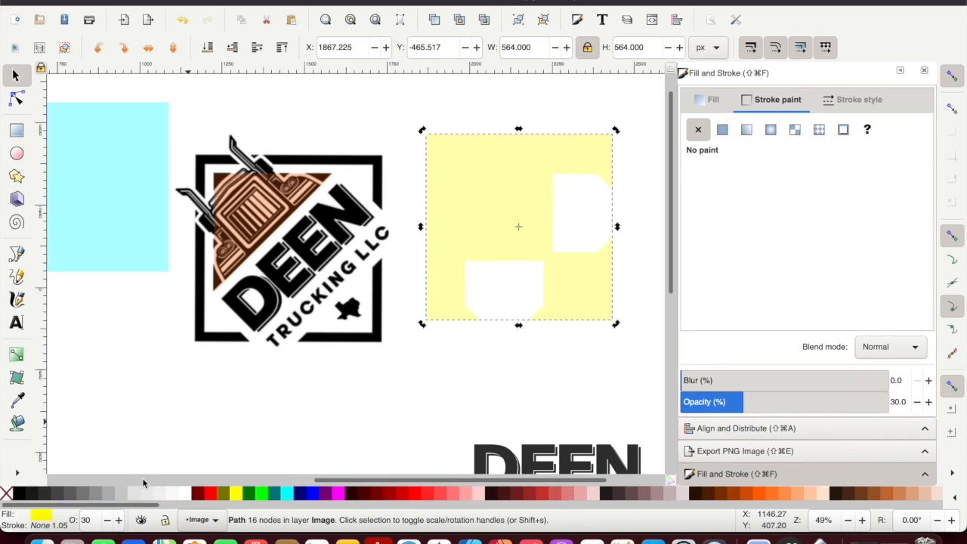
pyautogui.click(30, 497)
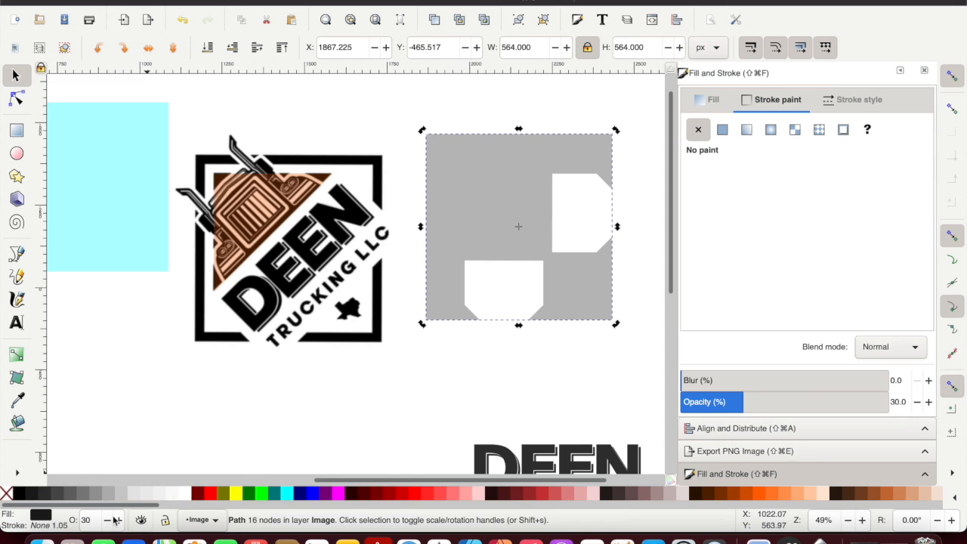
pyautogui.click(88, 519)
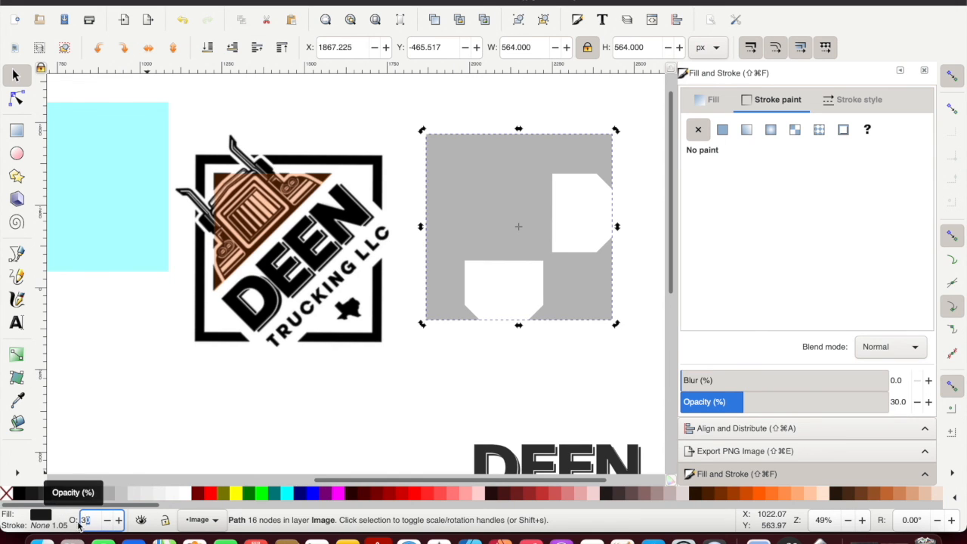
pyautogui.moveTo(92, 520); pyautogui.dragTo(83, 521)
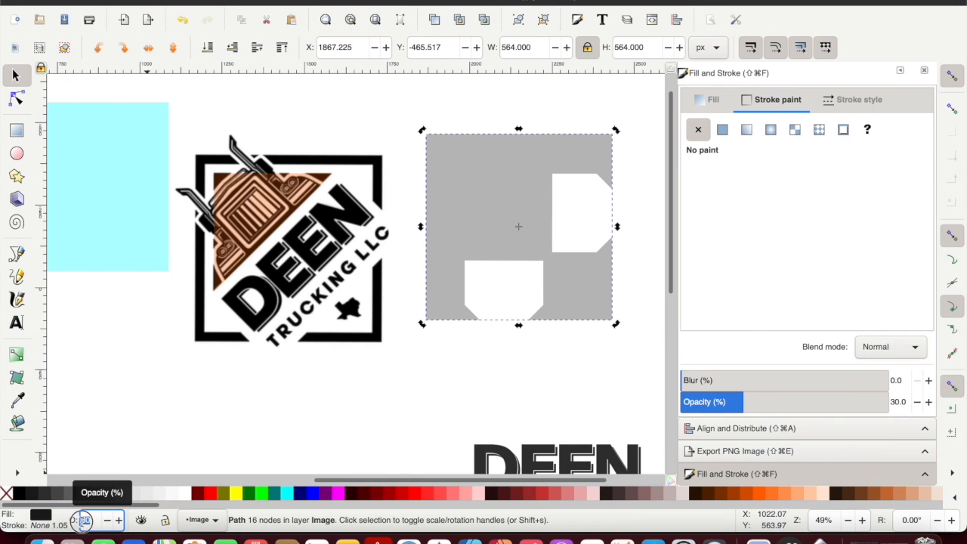
pyautogui.write('100')
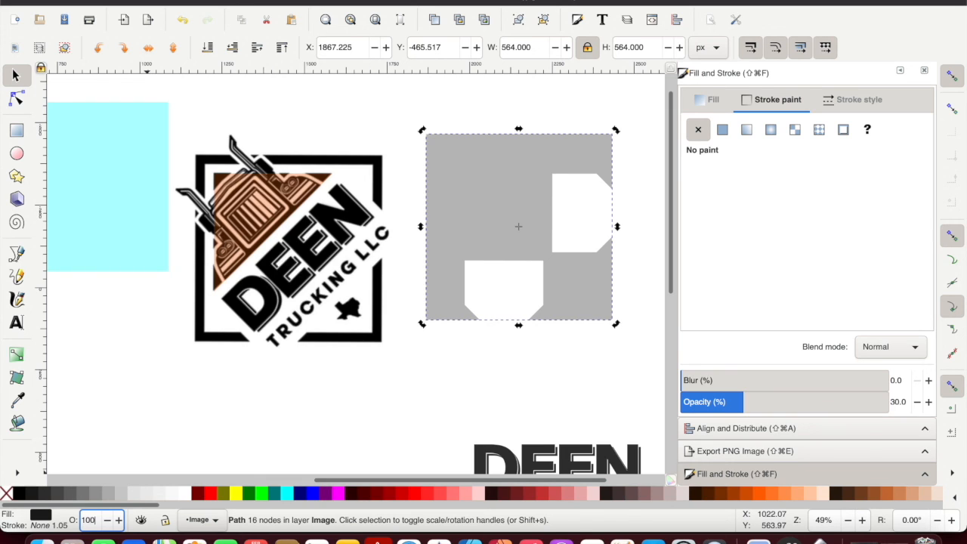
pyautogui.press('Return')
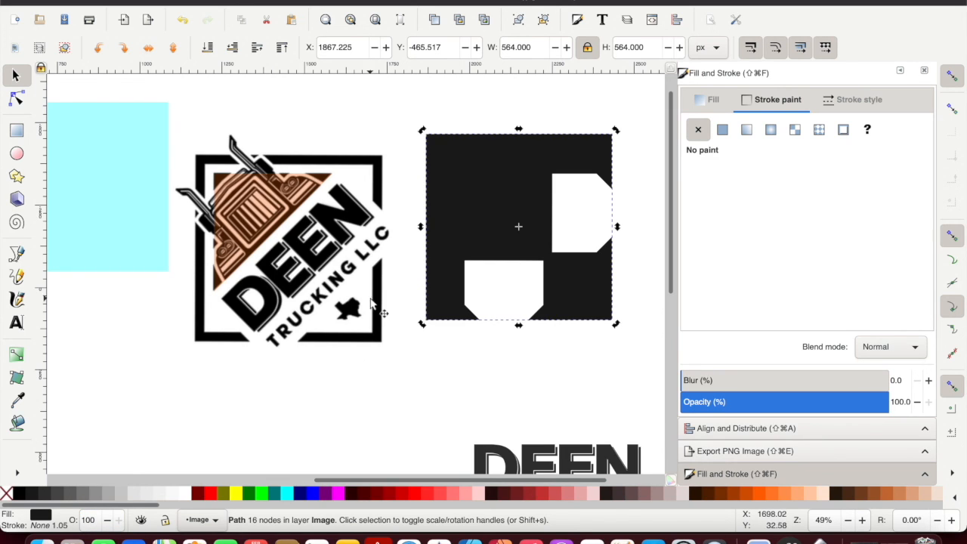
# Step: Fill the cyan square with white and set its opacity to 100%
pyautogui.click(110, 183)
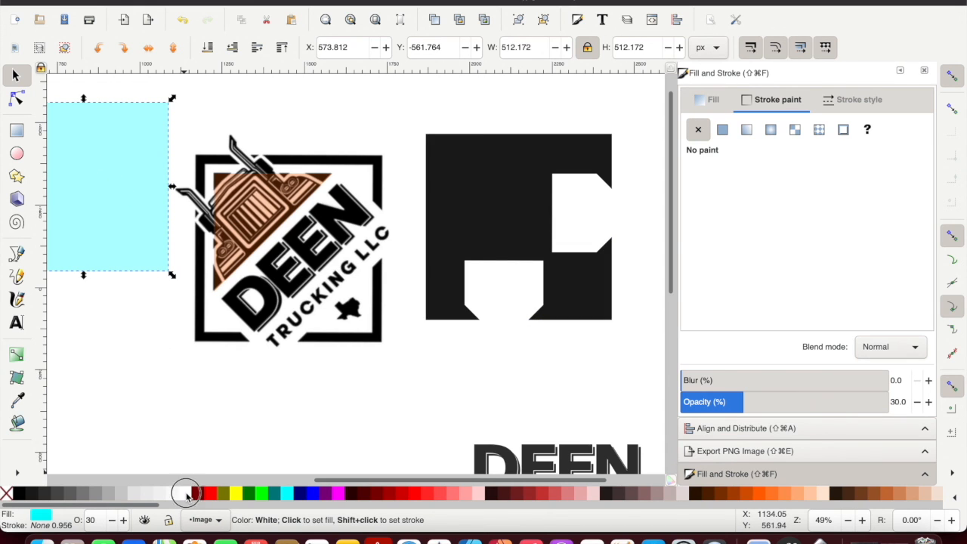
pyautogui.click(186, 495)
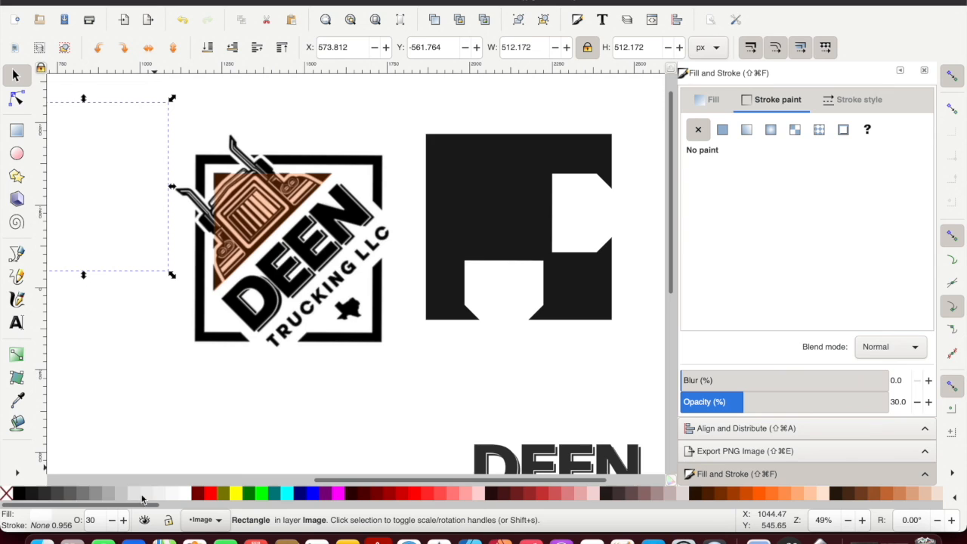
pyautogui.doubleClick(89, 521)
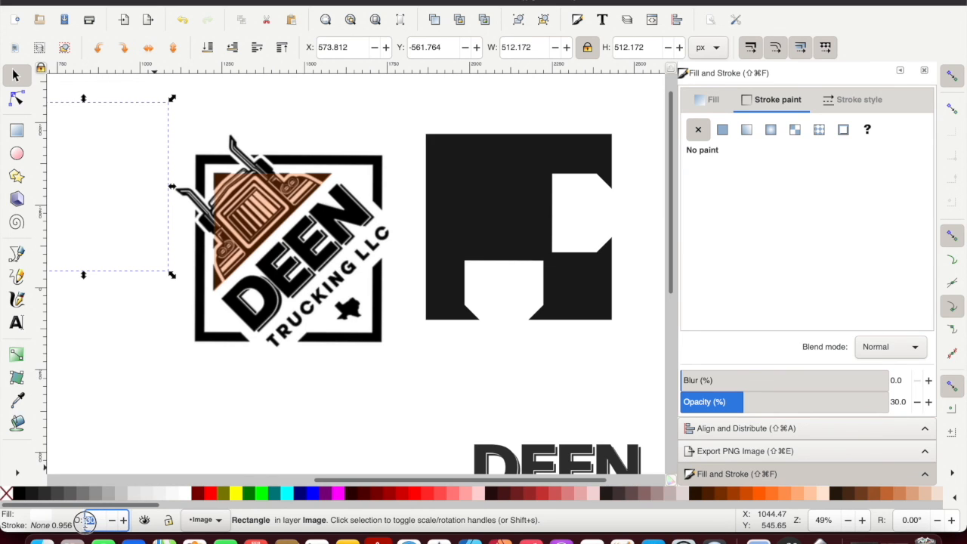
pyautogui.write('100')
pyautogui.press('Return')
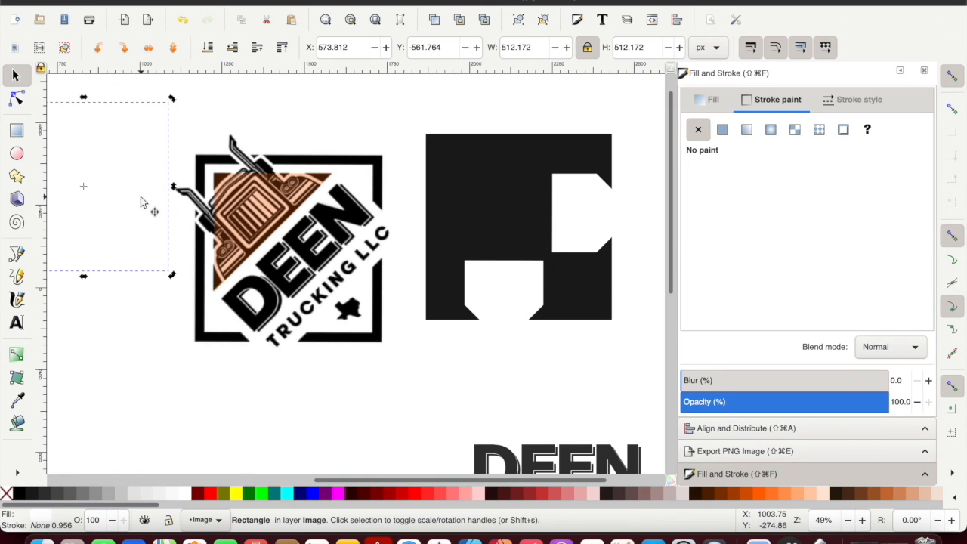
# Step: Center the white square horizontally and vertically on the notched black square, aligning relative to the last selected object
pyautogui.keyDown('shift'); pyautogui.click(501, 195); pyautogui.keyUp('shift')
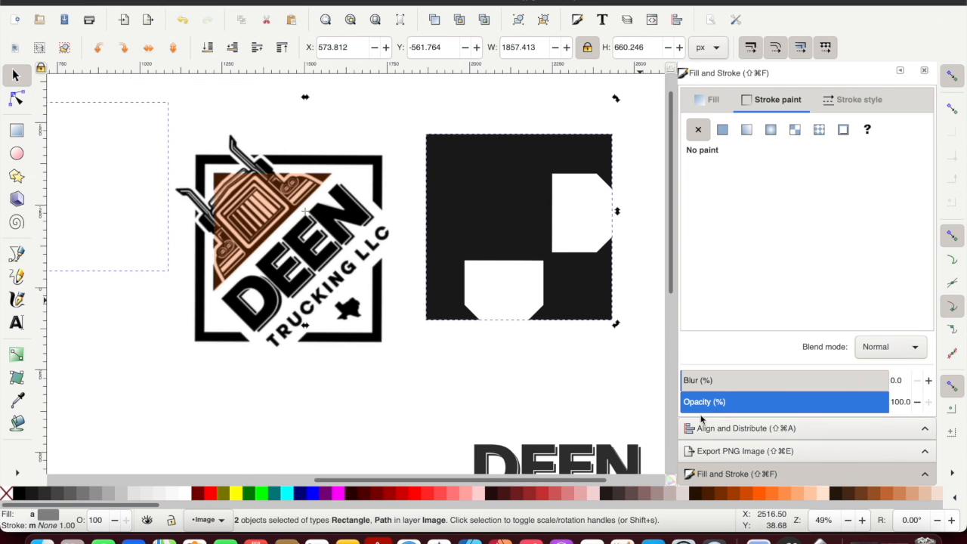
pyautogui.click(722, 427)
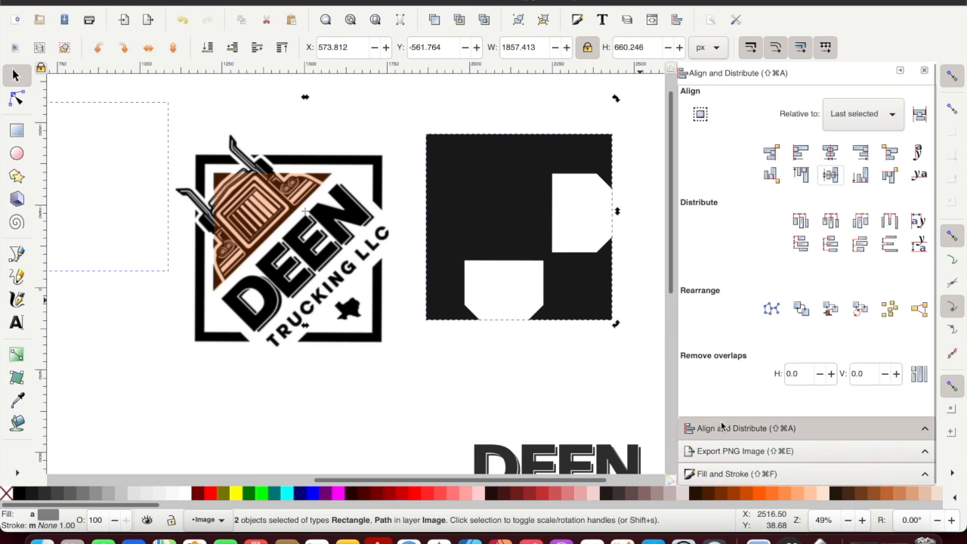
pyautogui.click(831, 153)
pyautogui.click(831, 176)
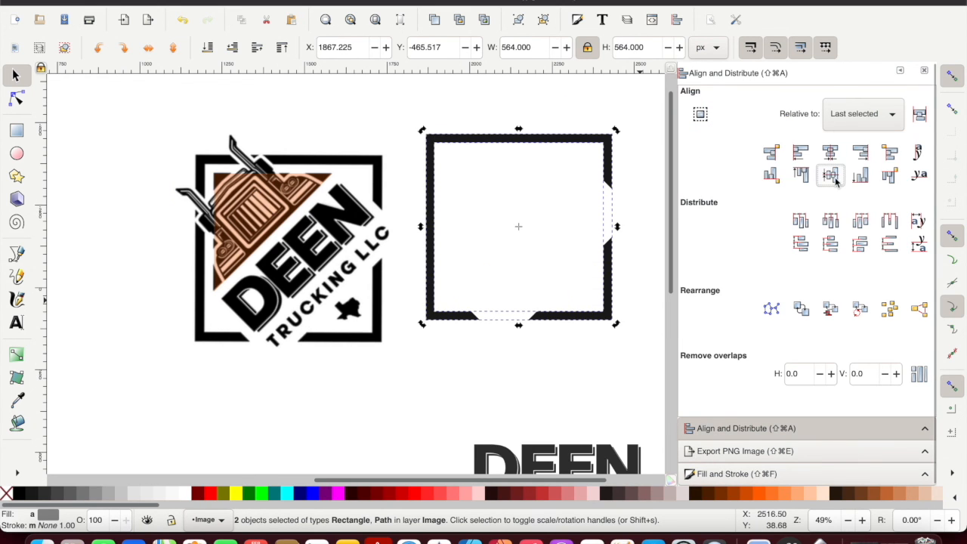
pyautogui.click(589, 345)
# Step: Cut the white square out of the notched black square using Difference, and shift the frame slightly up and to the right
pyautogui.click(566, 271)
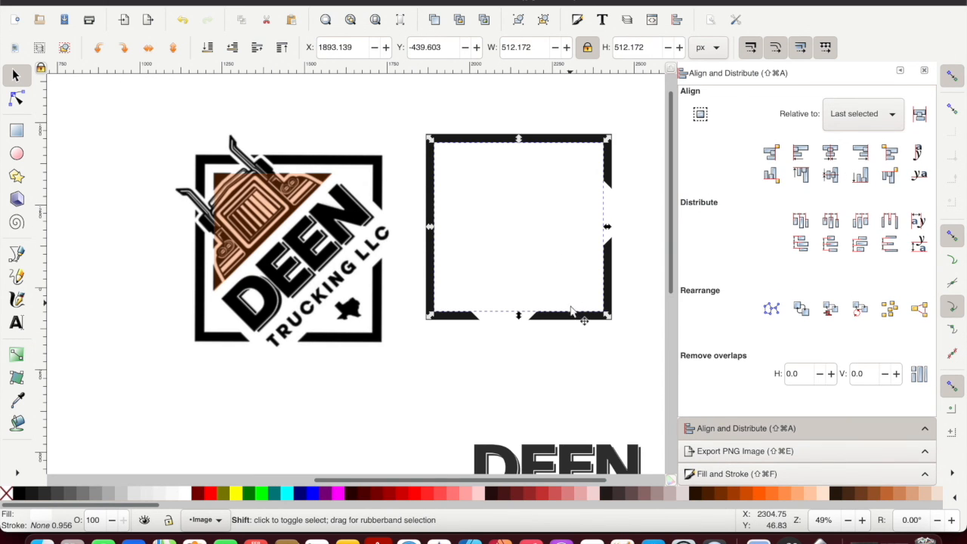
pyautogui.keyDown('shift'); pyautogui.click(570, 318); pyautogui.keyUp('shift')
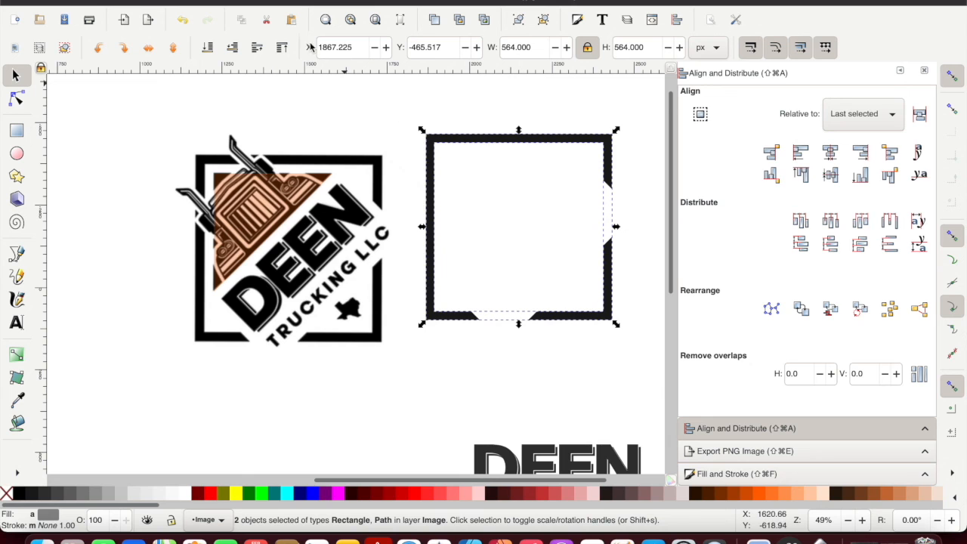
pyautogui.click(272, 0)
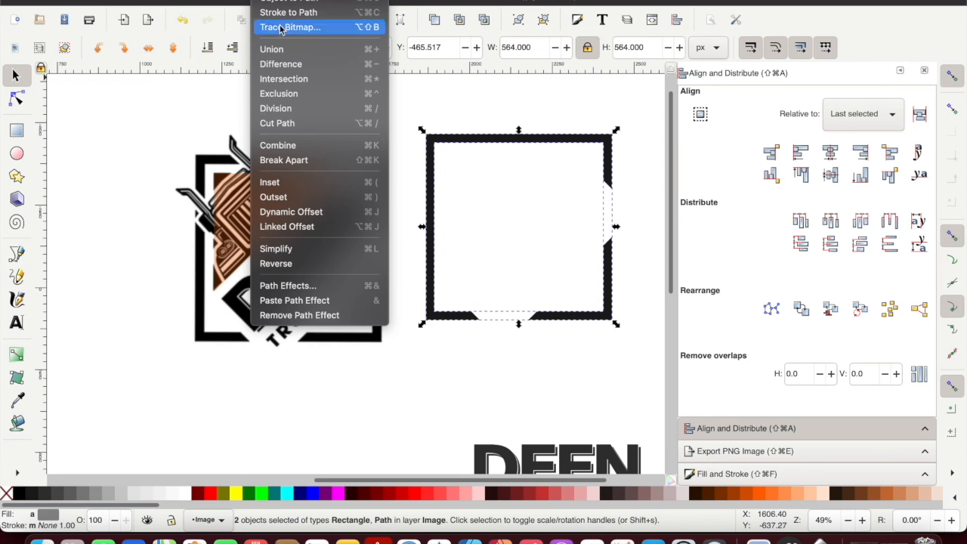
pyautogui.click(281, 65)
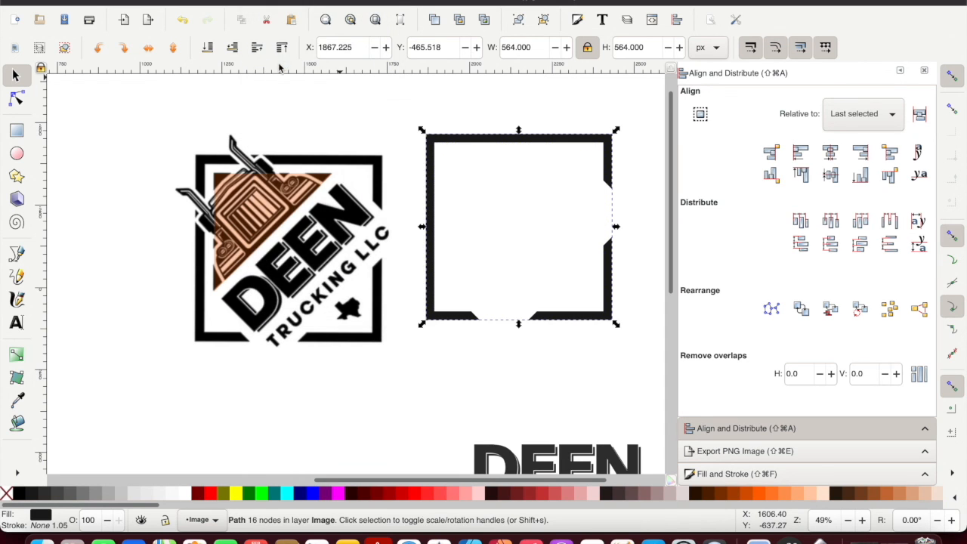
pyautogui.click(303, 390)
pyautogui.moveTo(565, 323); pyautogui.dragTo(593, 309)
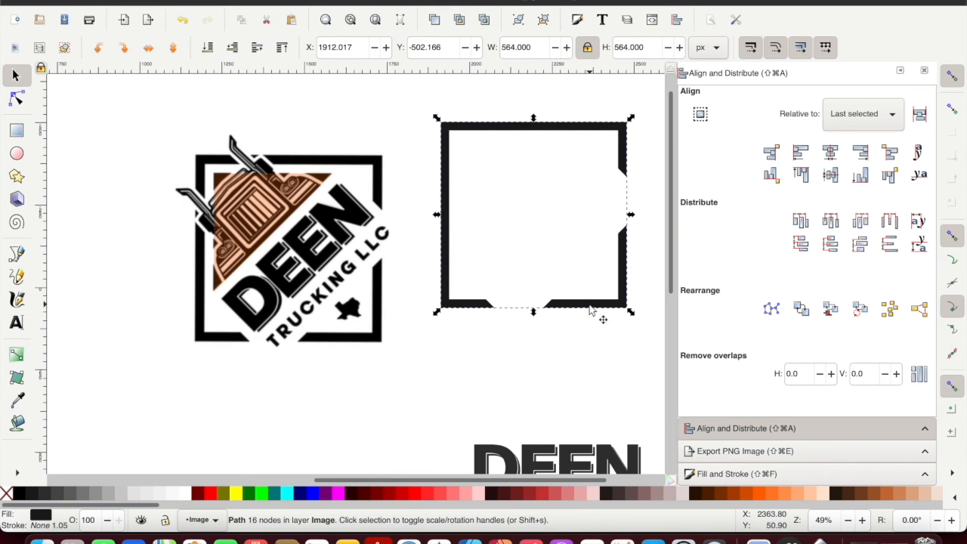
# Step: Fill the translucent orange triangle with 90% Gray at 100% opacity and move it inside the upper-left corner of the black frame
pyautogui.click(254, 205)
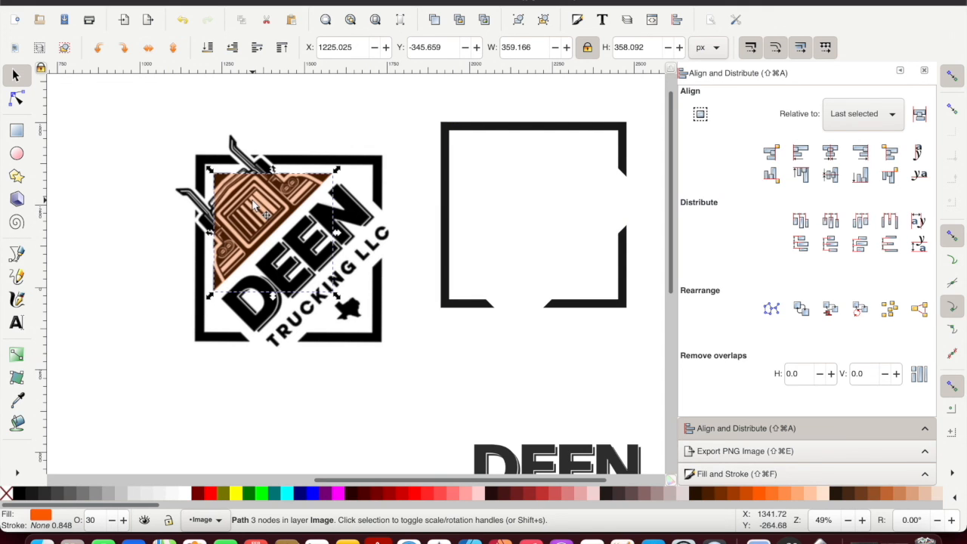
pyautogui.click(32, 495)
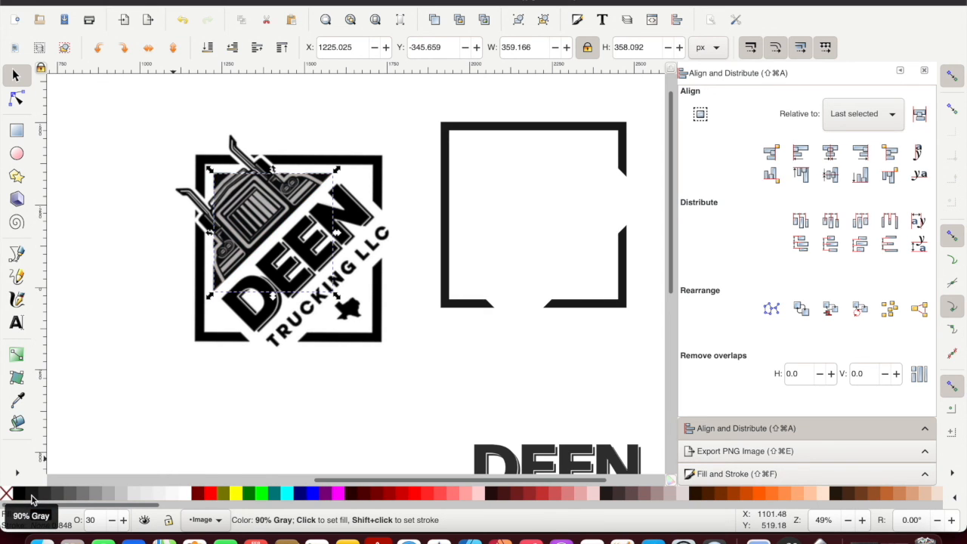
pyautogui.click(90, 520)
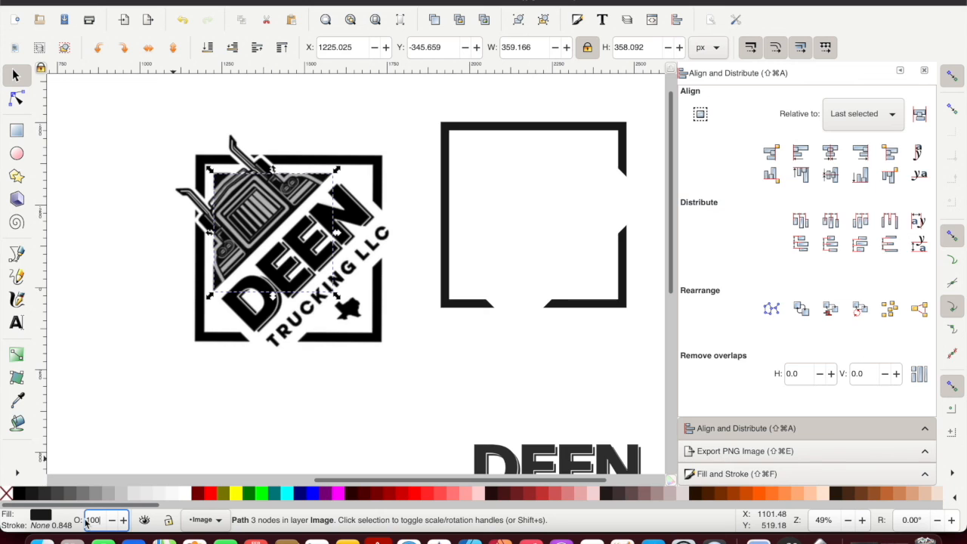
pyautogui.write('100')
pyautogui.press('Return')
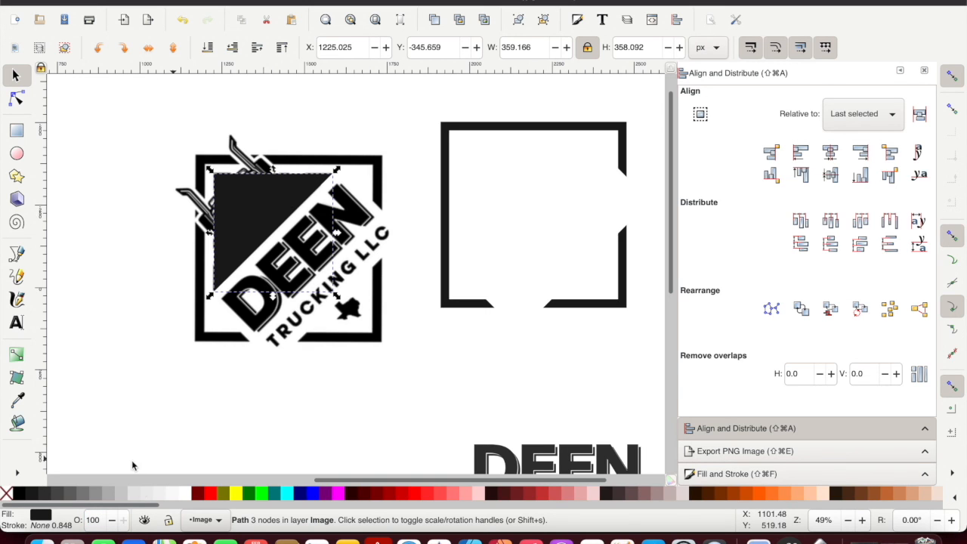
pyautogui.moveTo(240, 202); pyautogui.dragTo(487, 172)
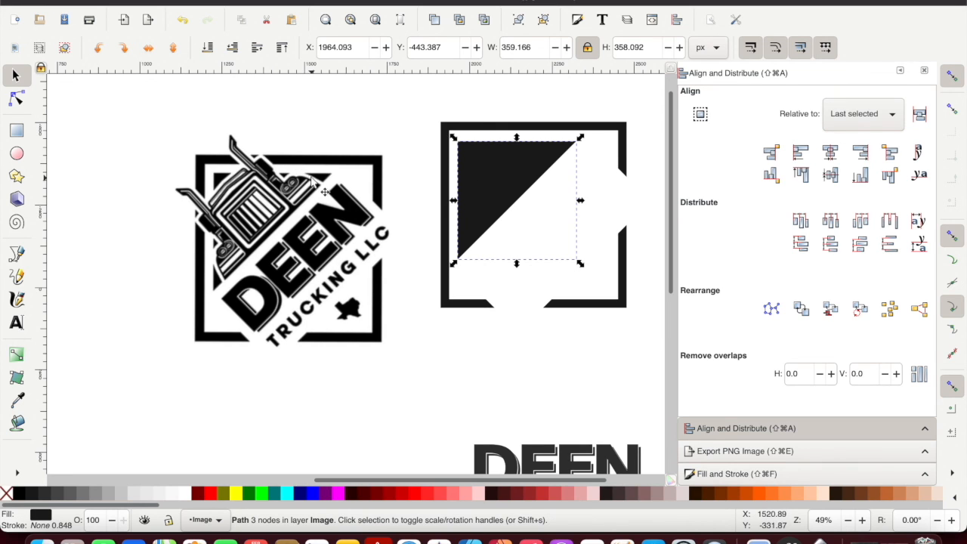